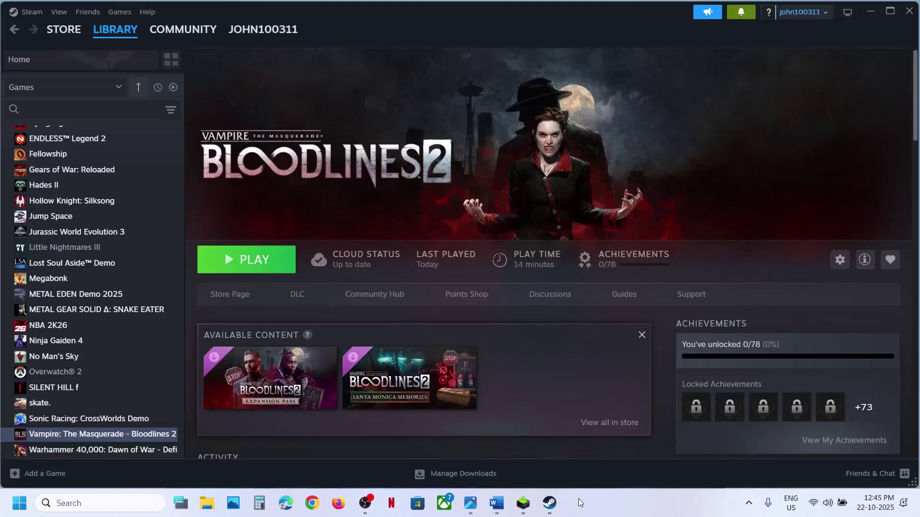
Check the Skip Paradox Launcher notes, then browse Bloodlines 2's local files from Steam.
click(496, 503)
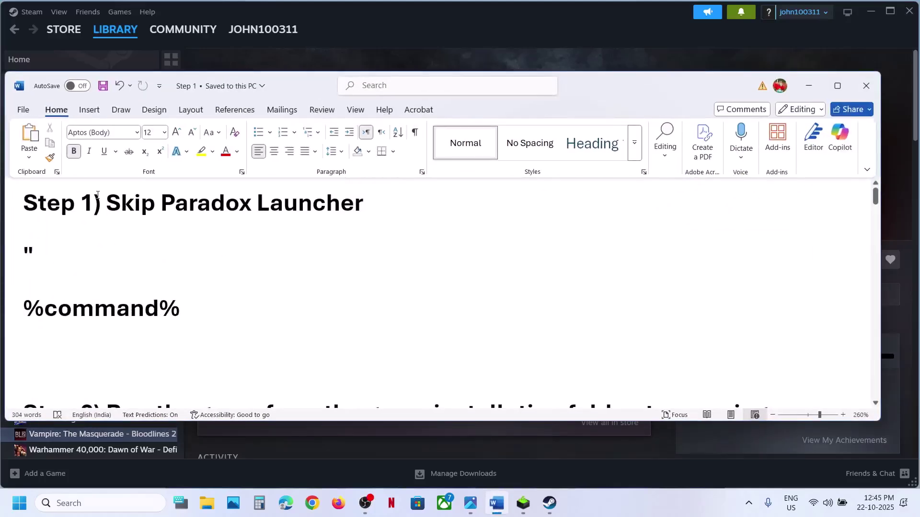
drag(97, 195, 376, 205)
click(412, 59)
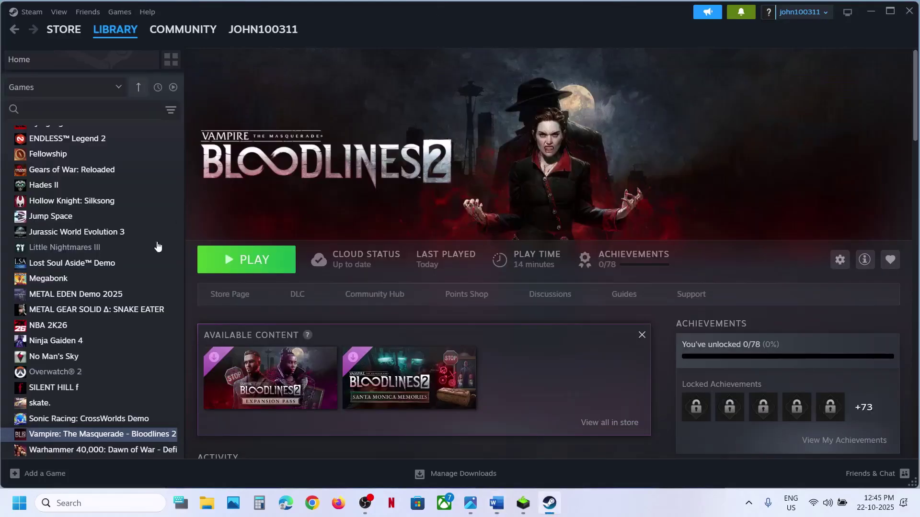
right_click(90, 434)
mouse_move(116, 392)
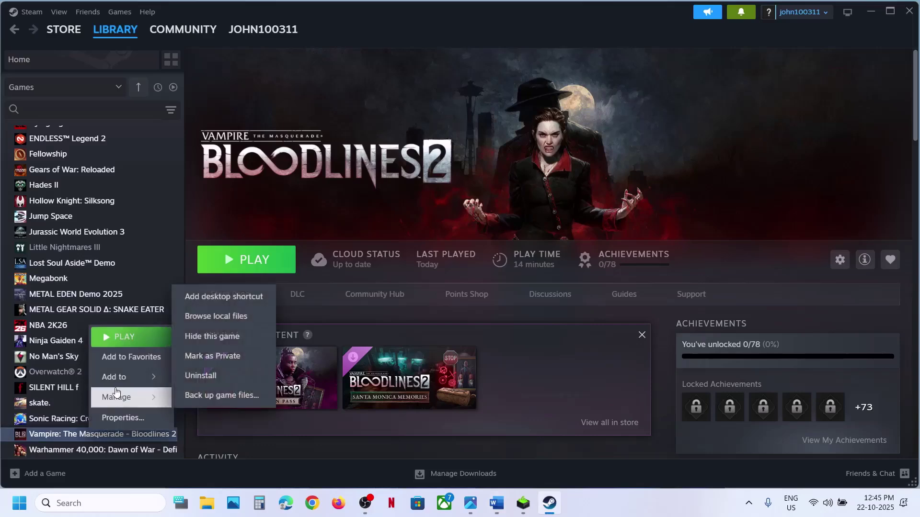
click(225, 317)
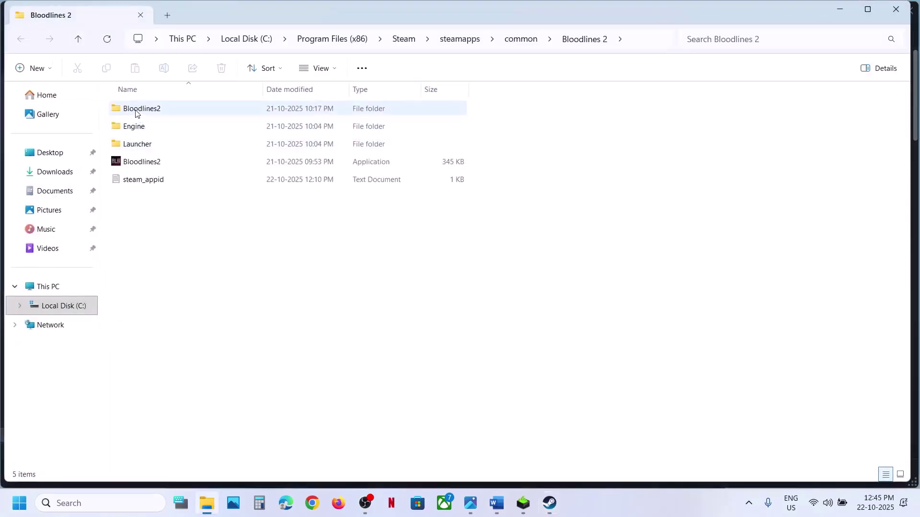
Go into Bloodlines2\Binaries\Win64 and copy the folder's full path.
click(136, 113)
double_click(152, 110)
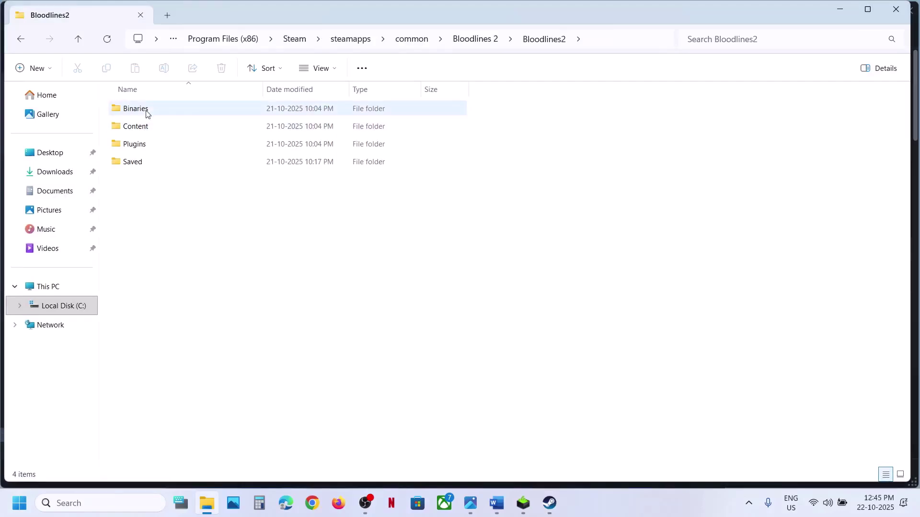
double_click(148, 109)
double_click(161, 111)
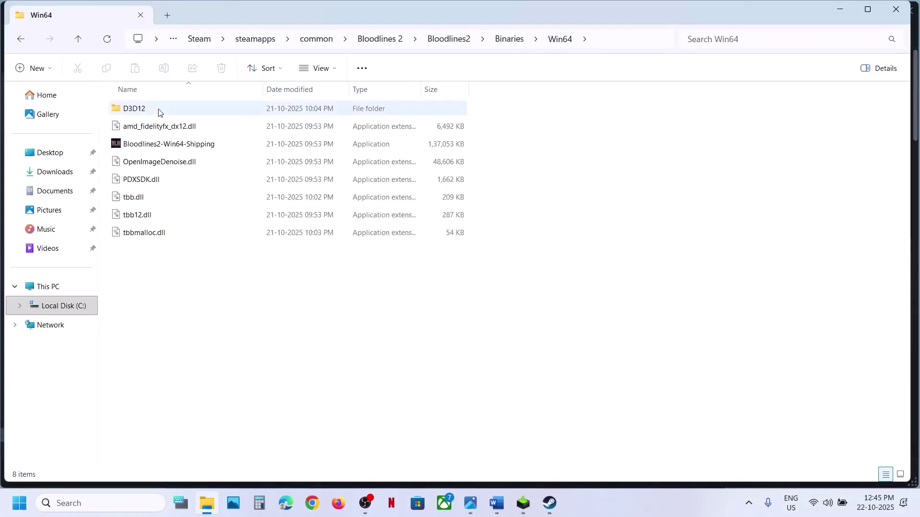
click(613, 46)
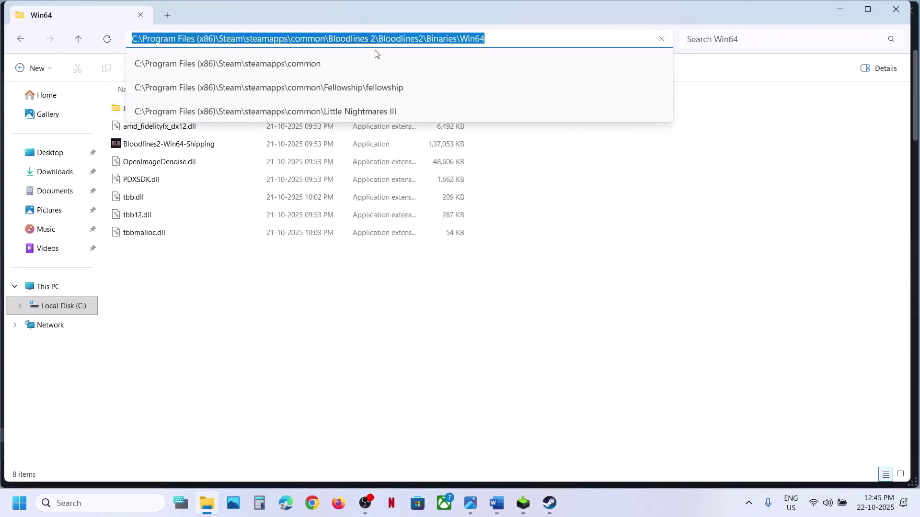
right_click(314, 42)
click(364, 78)
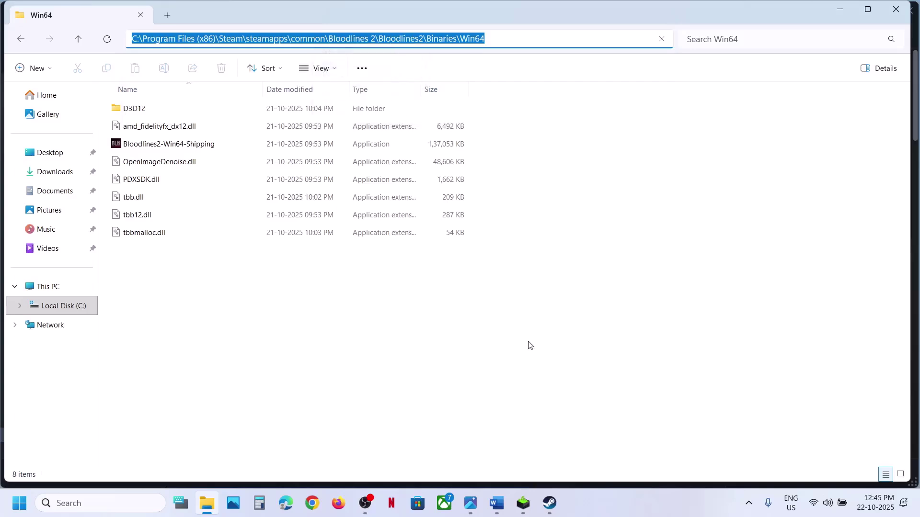
Paste the Win64 folder path on a new line under the heading, ending with a backslash.
click(497, 503)
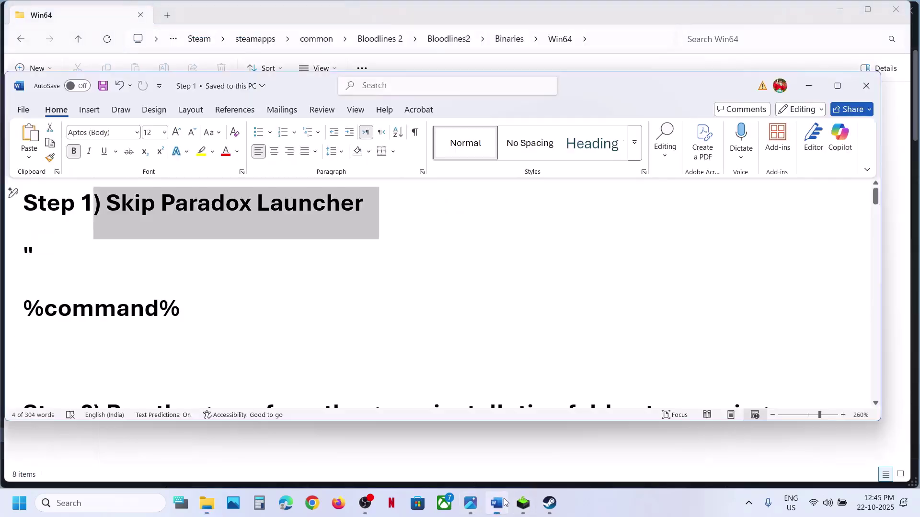
click(389, 204)
key(Return)
key(ctrl+v)
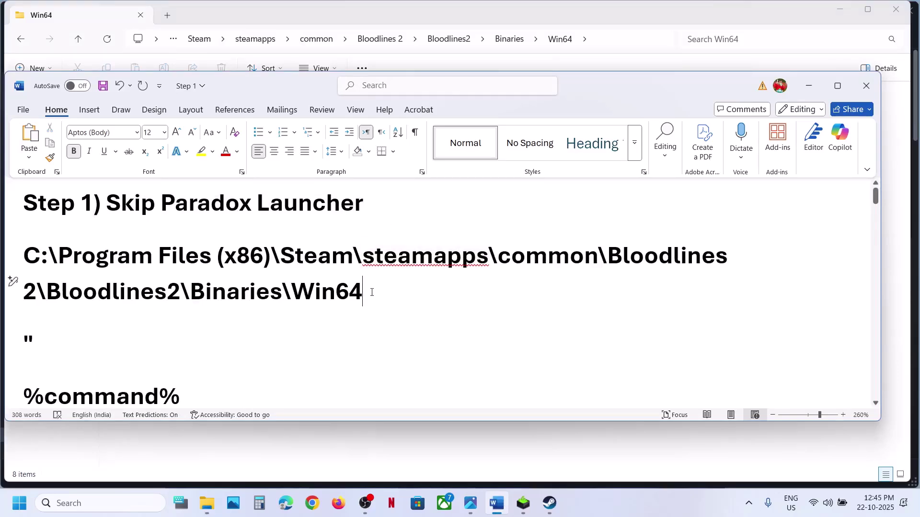
text(\)
Copy the Bloodlines2-Win64-Shipping file name using Rename in File Explorer.
mouse_move(206, 502)
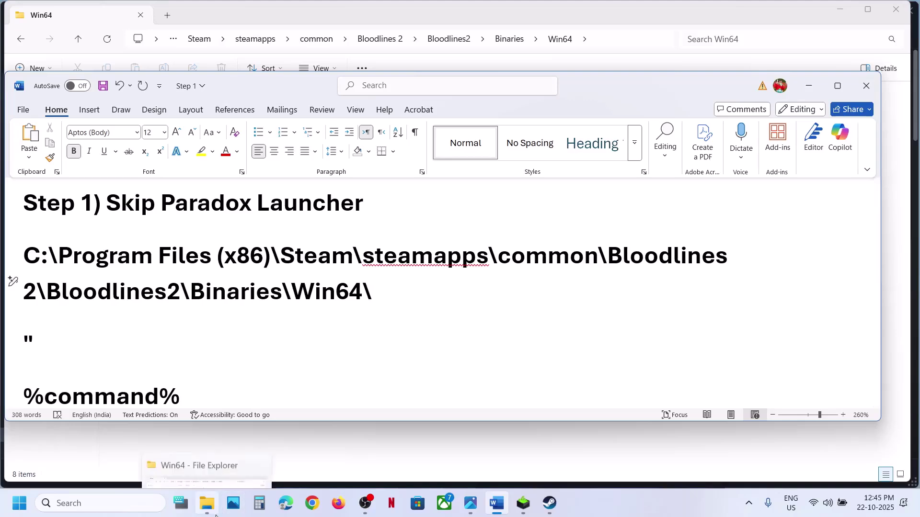
click(228, 474)
click(163, 149)
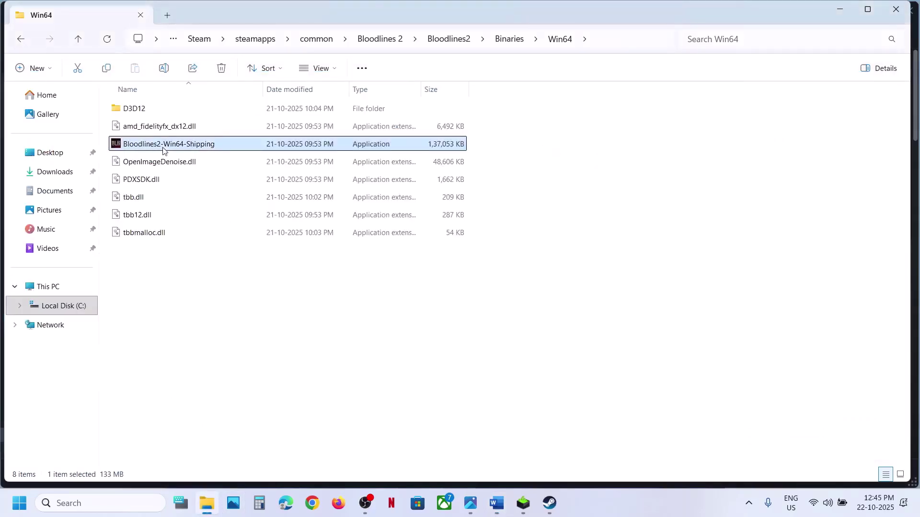
right_click(163, 149)
click(259, 168)
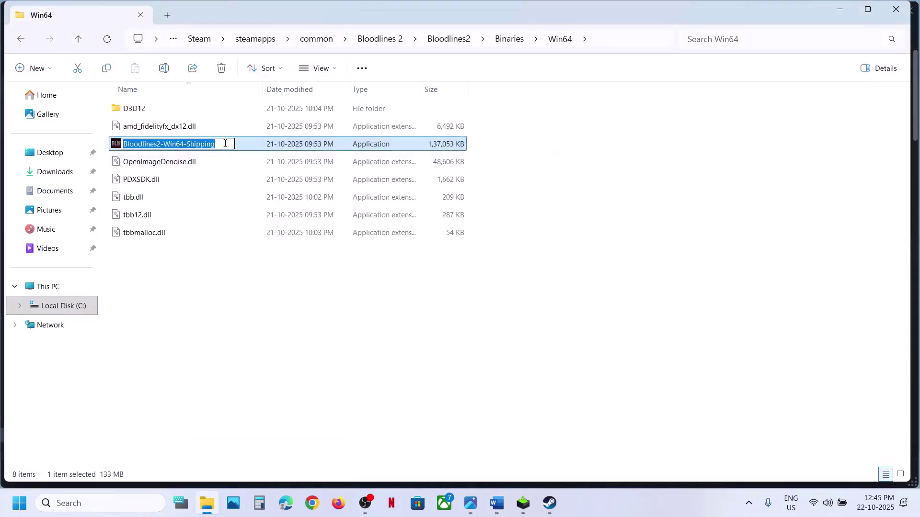
right_click(136, 146)
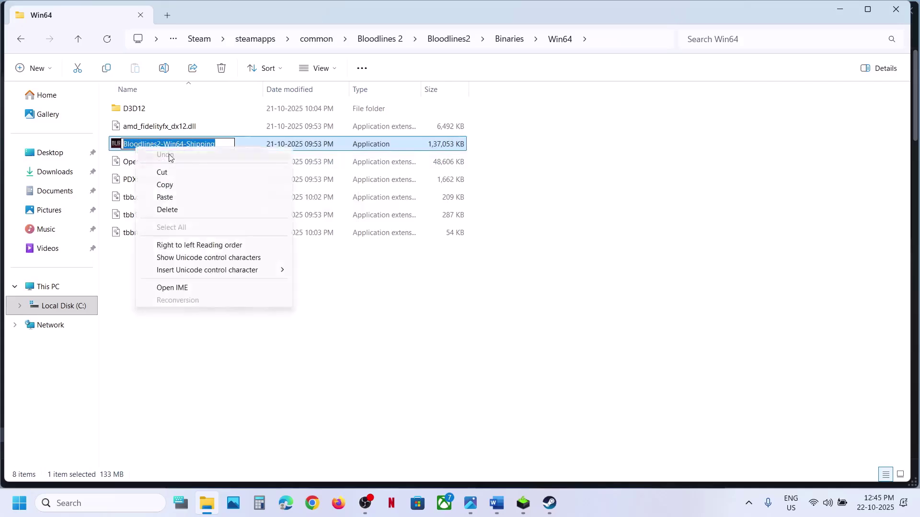
click(177, 185)
Append the file name and '.exe' to the path in Word, removing the extra space.
click(494, 506)
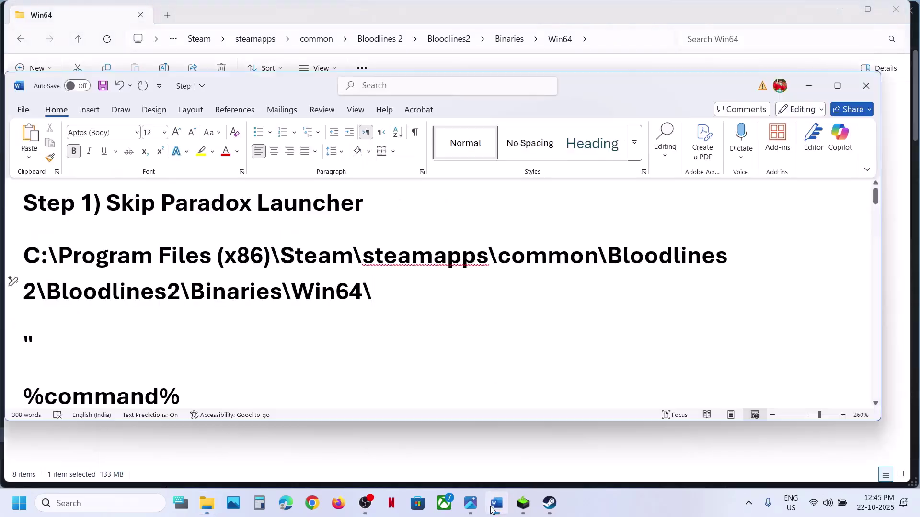
key(ctrl+v)
click(380, 290)
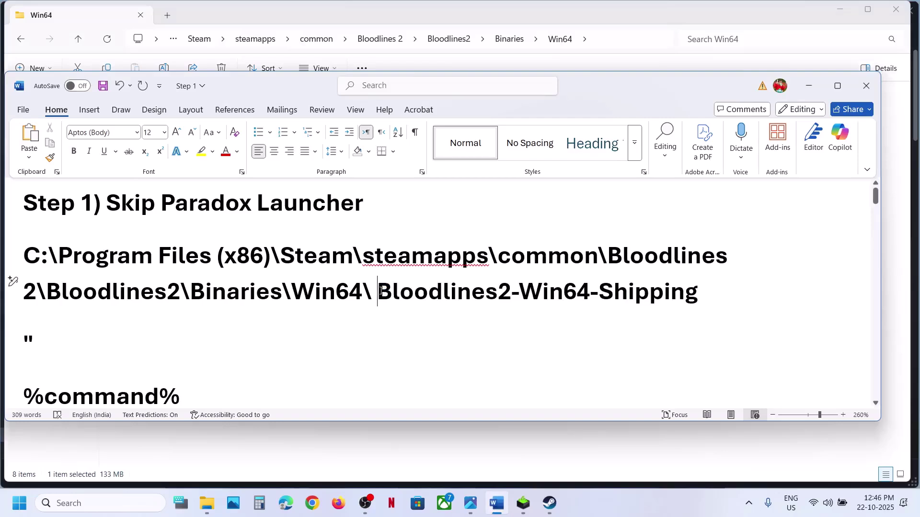
key(BackSpace)
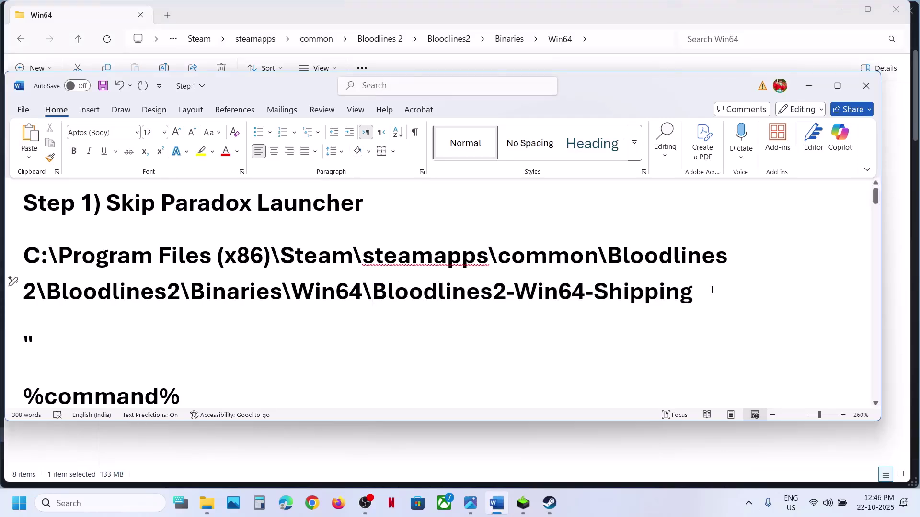
click(703, 290)
text(.exe)
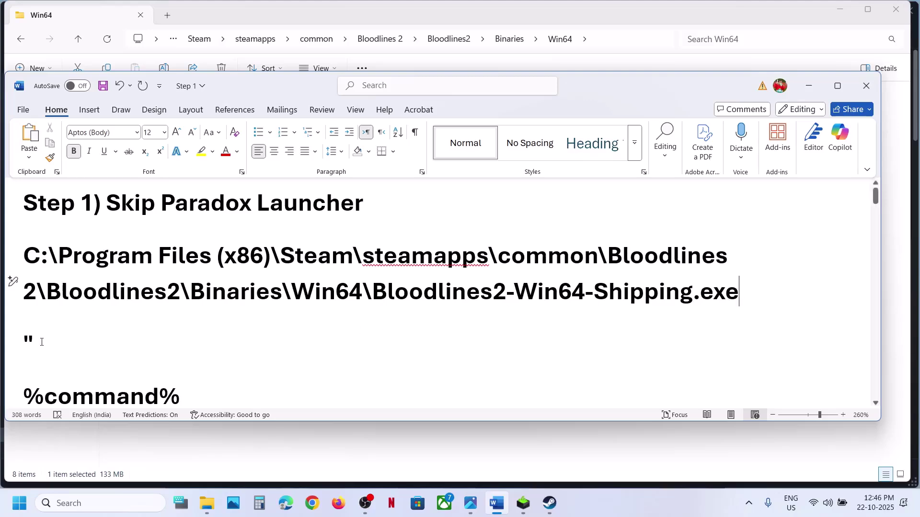
drag(37, 339, 23, 339)
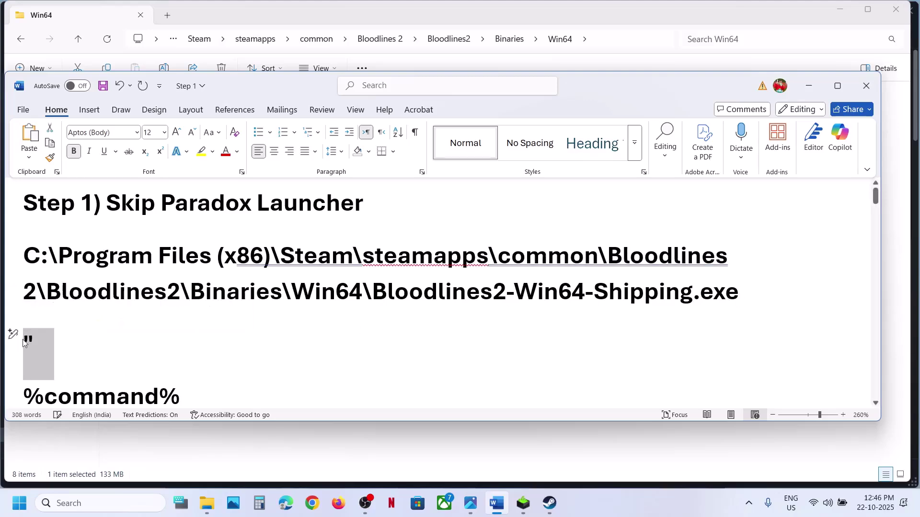
Wrap the Bloodlines2-Win64-Shipping.exe path in double quotes.
click(24, 340)
double_click(23, 340)
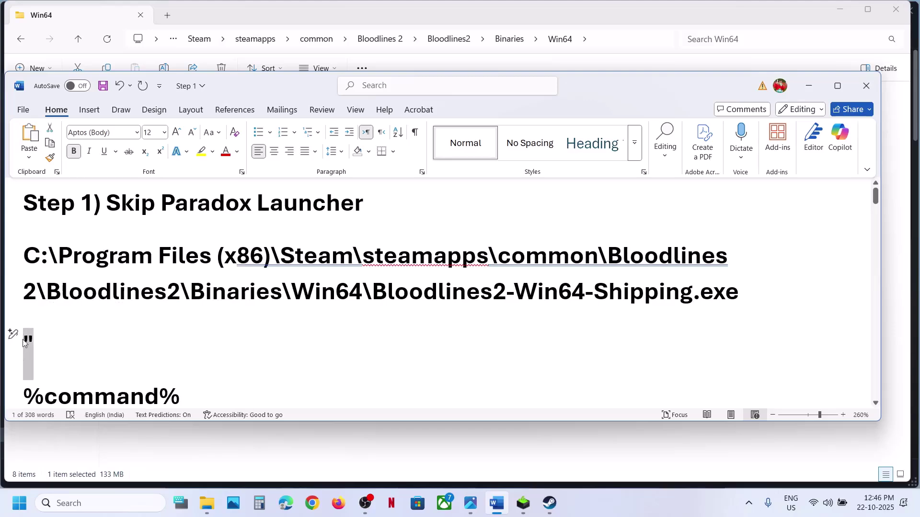
click(27, 256)
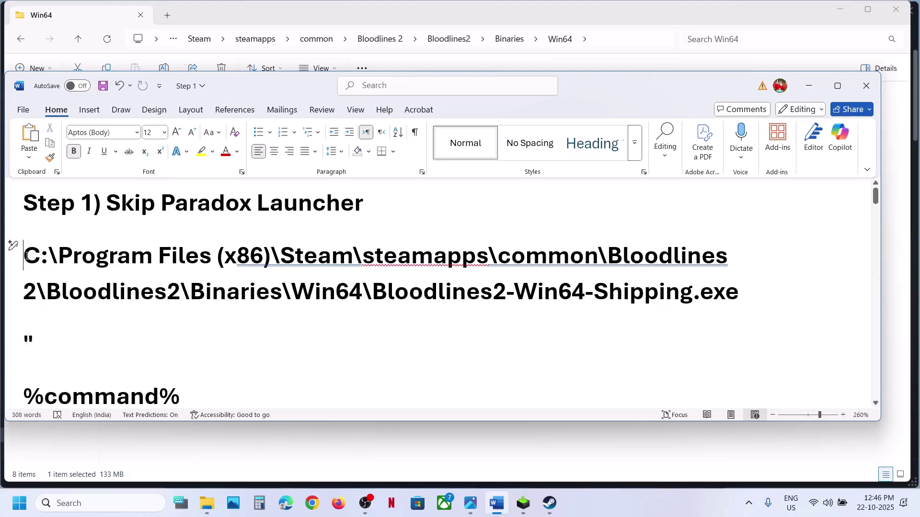
key(ctrl+v)
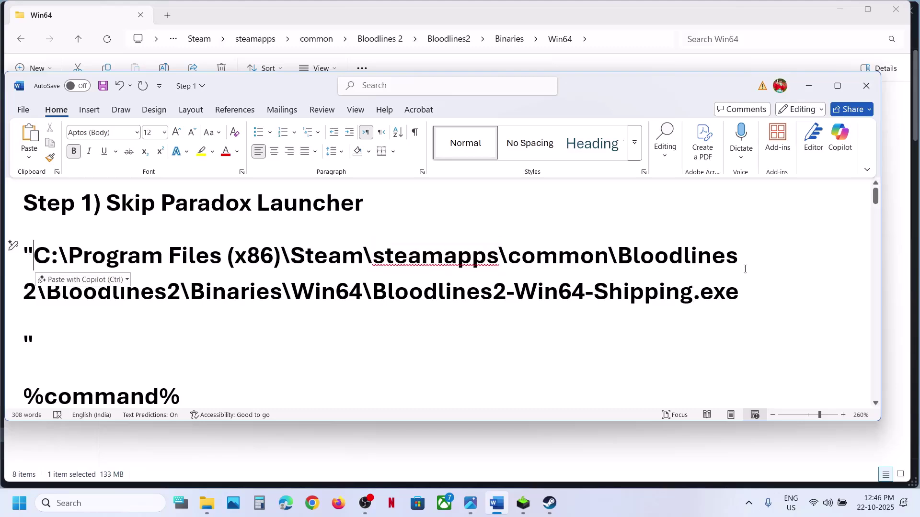
double_click(745, 297)
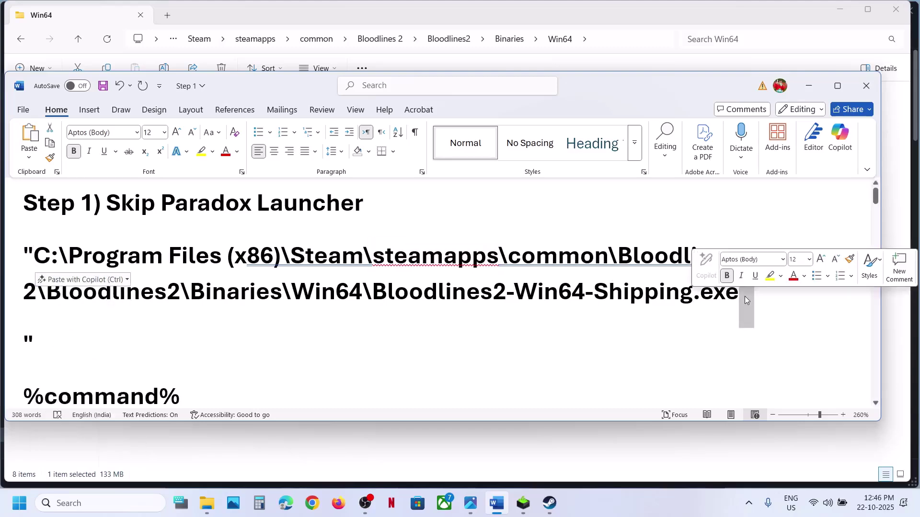
click(745, 299)
text(")
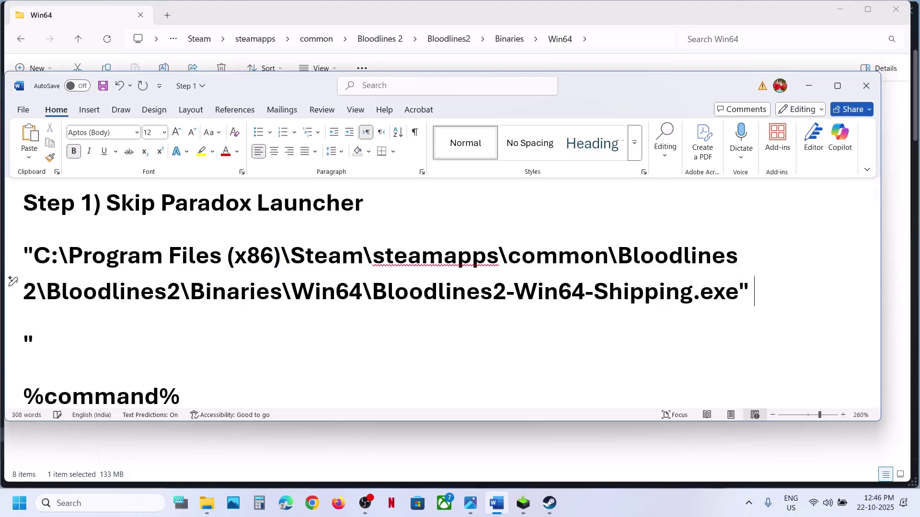
Move the %command% text to follow the quoted path.
drag(185, 393, 23, 396)
key(ctrl+c)
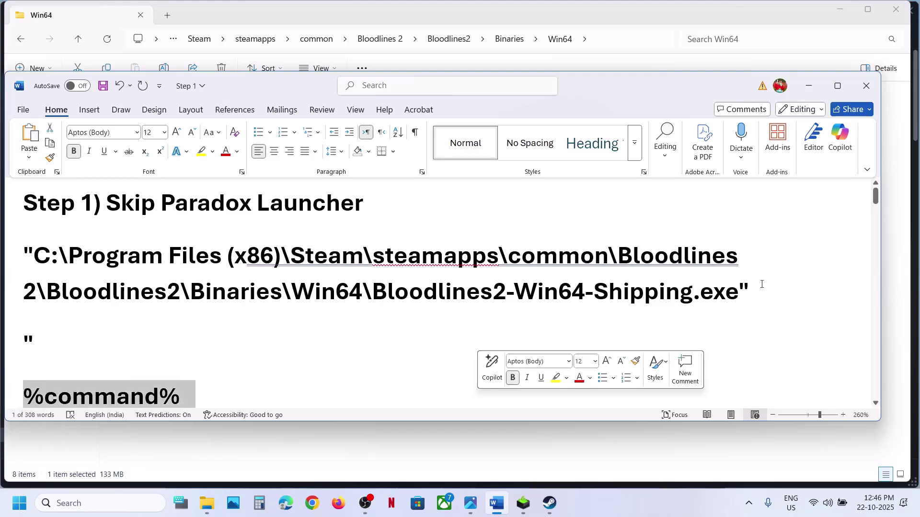
click(759, 287)
key(ctrl+shift+End)
key(ctrl+v)
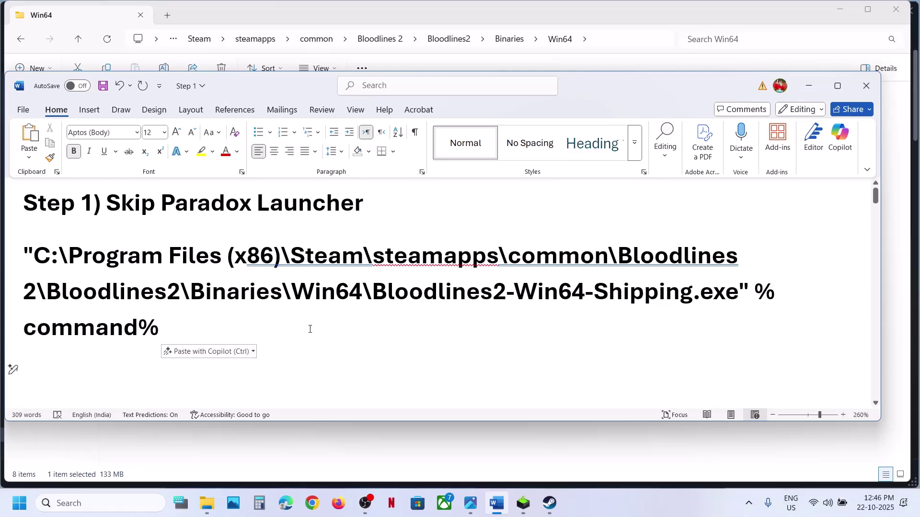
click(173, 326)
Copy the complete quoted launch command with %command%.
drag(25, 251, 153, 331)
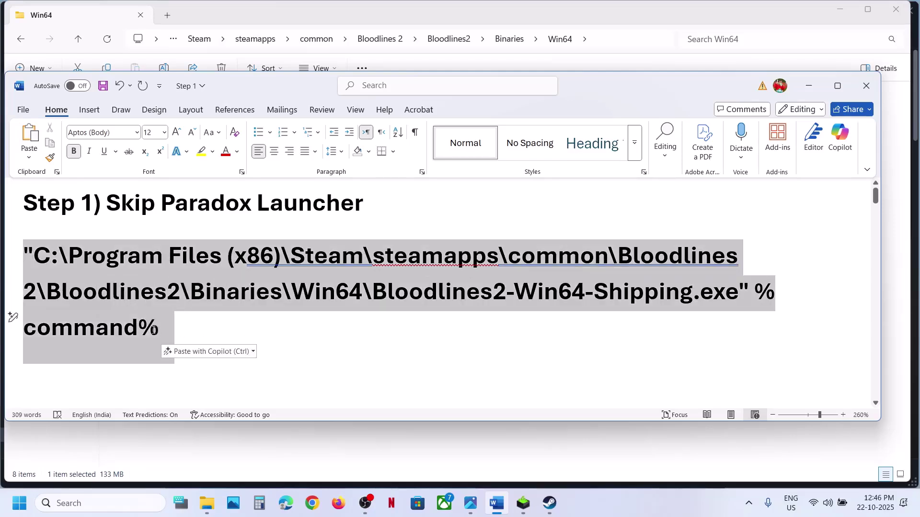
right_click(121, 277)
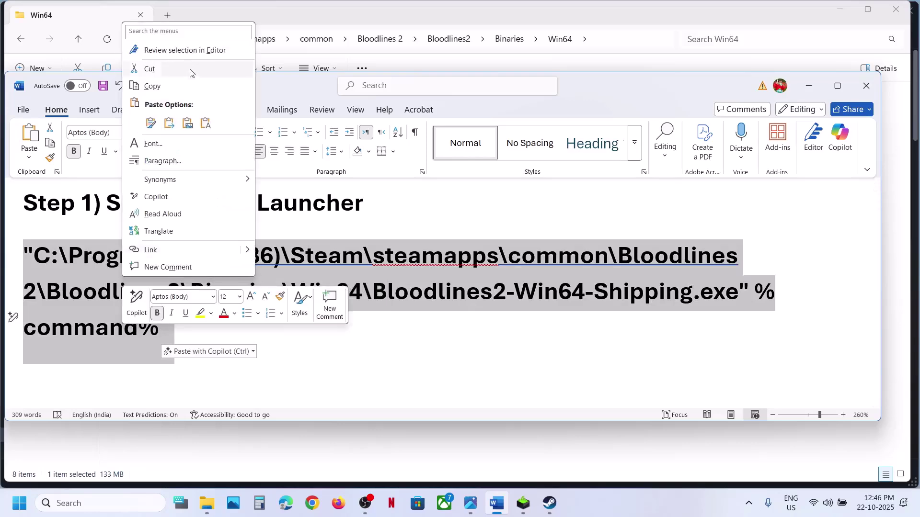
click(165, 95)
click(549, 503)
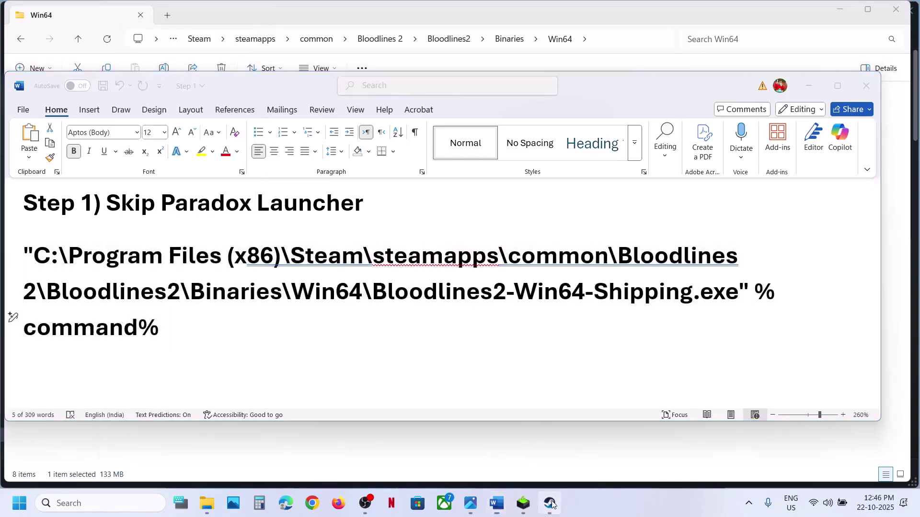
Paste the quoted exe path plus %command% into Bloodlines 2's Launch Options, then play, approving UAC.
right_click(96, 434)
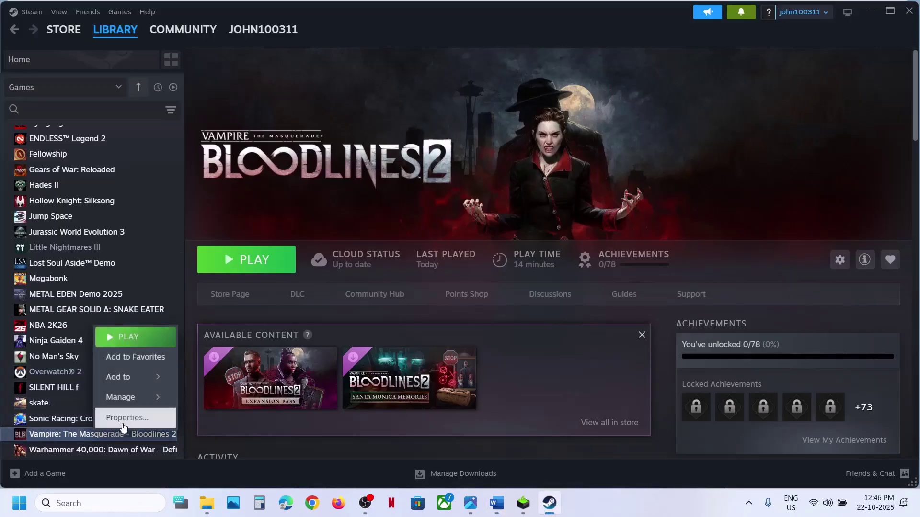
click(126, 417)
click(380, 293)
key(ctrl+v)
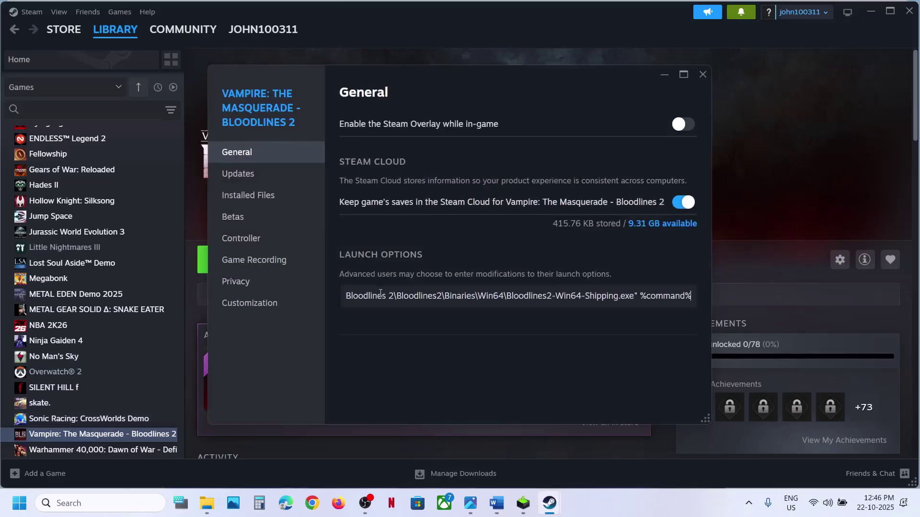
click(396, 349)
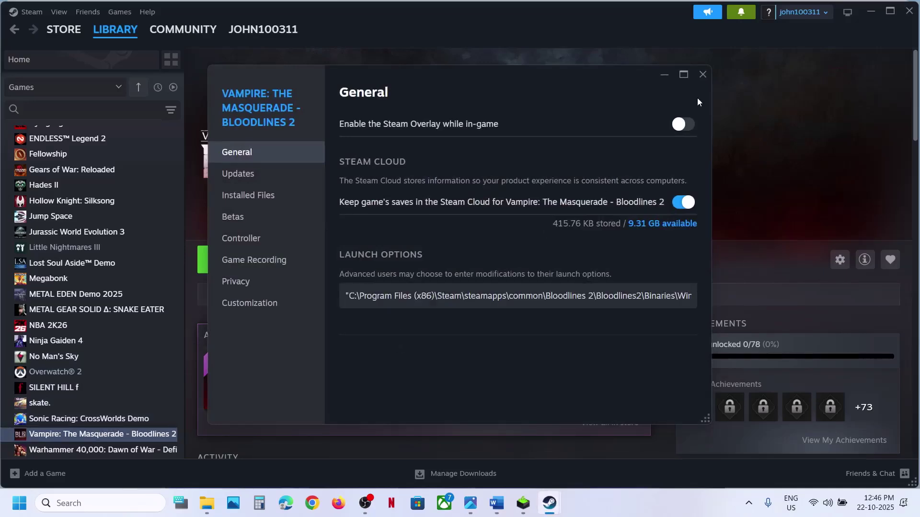
click(701, 75)
click(247, 270)
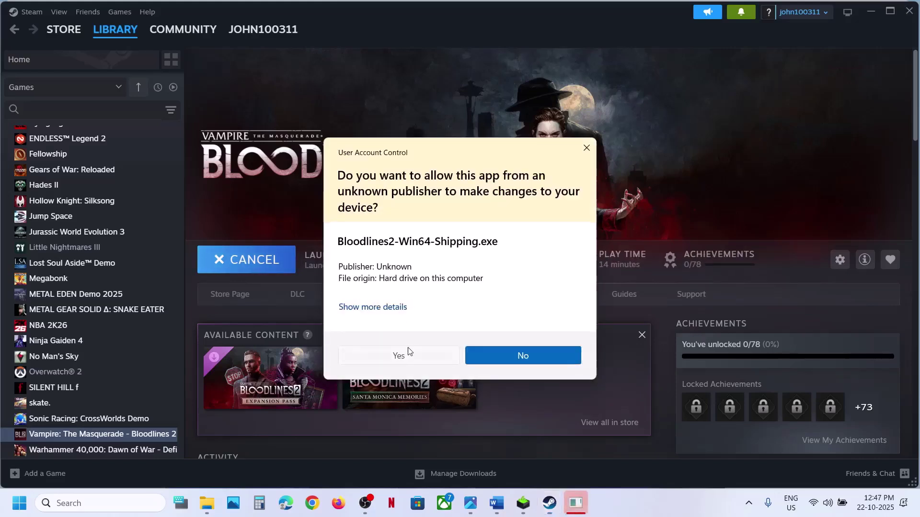
click(408, 353)
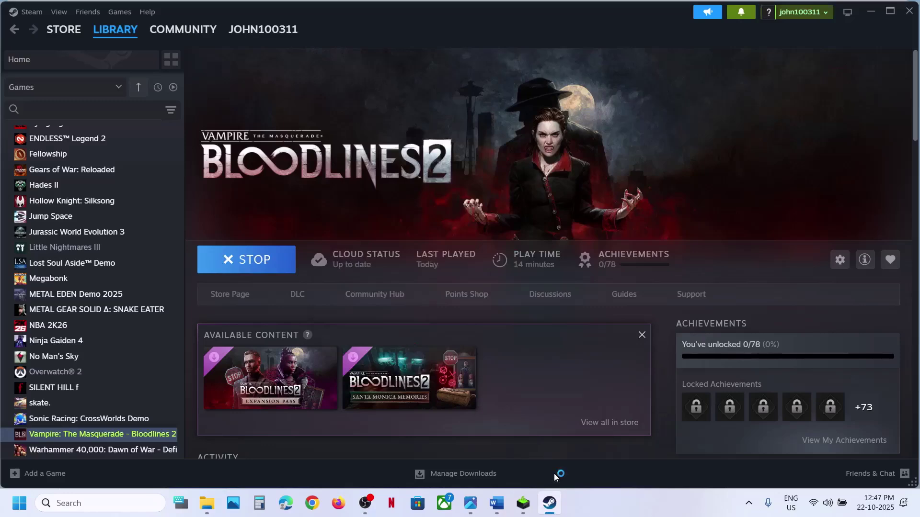
Scroll the Word notes to the Step 2 run-as-administrator advice, then minimise Word.
click(496, 503)
scroll(253, 343, down, 2)
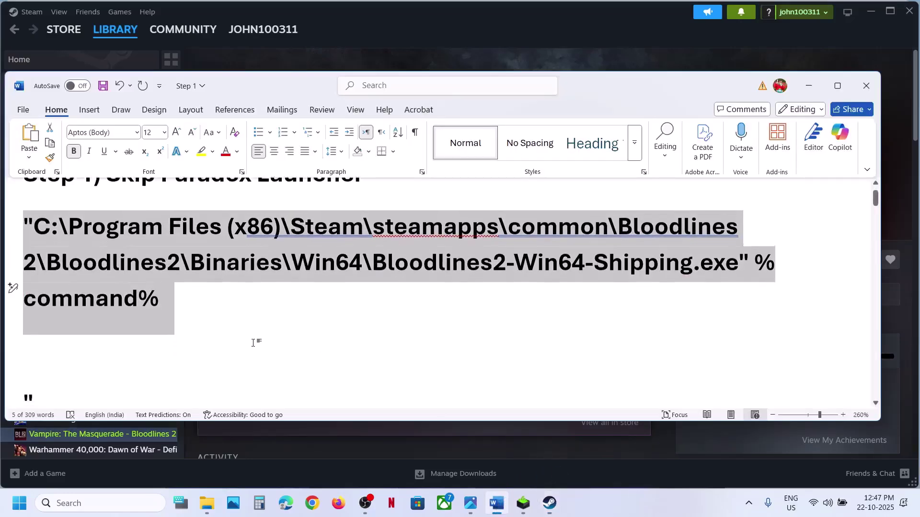
scroll(253, 343, down, 3)
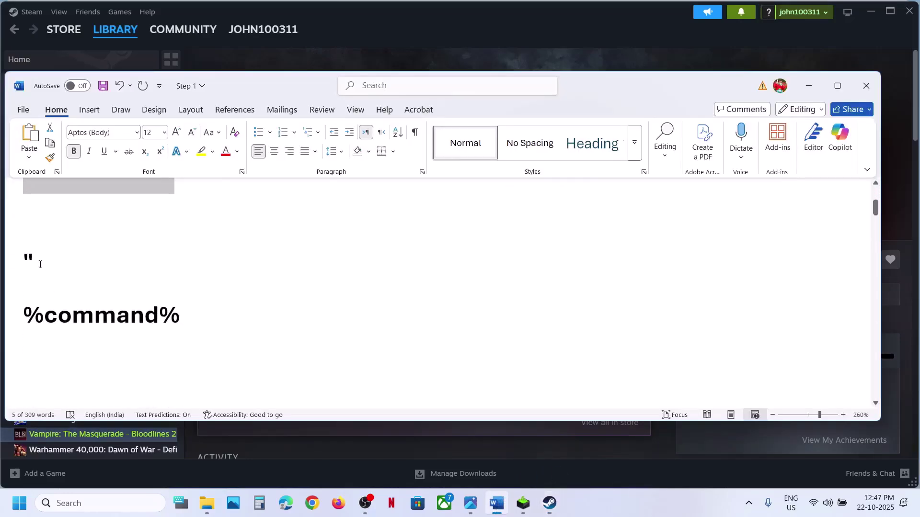
scroll(223, 313, down, 3)
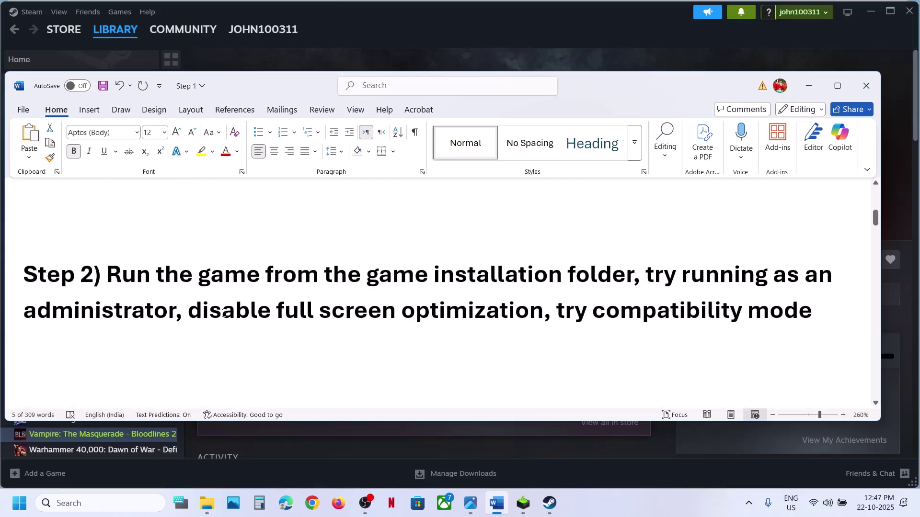
click(808, 86)
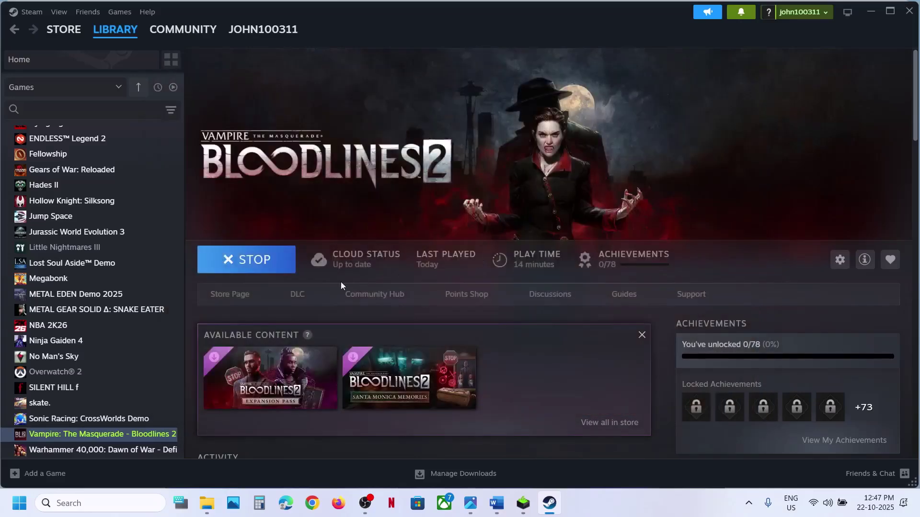
Browse to Bloodlines2\Binaries\Win64 and select the Bloodlines2-Win64-Shipping executable.
right_click(107, 430)
mouse_move(144, 399)
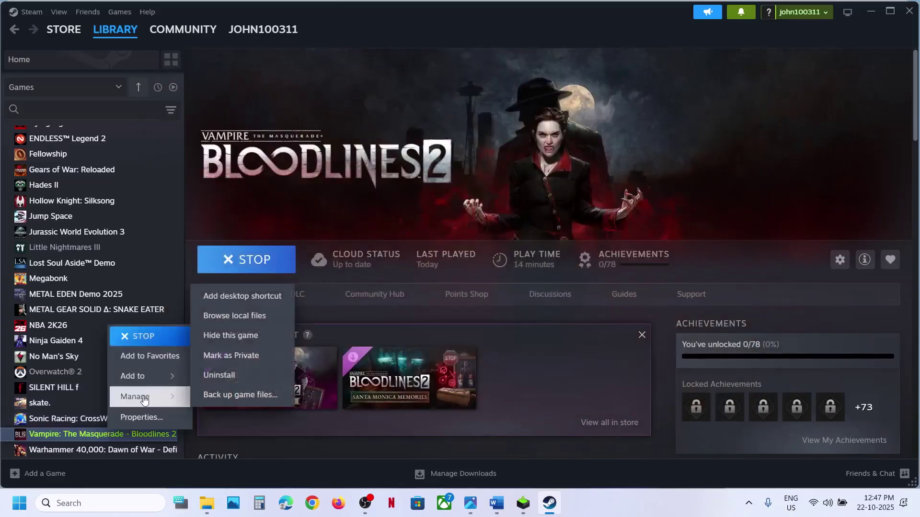
click(230, 317)
click(143, 162)
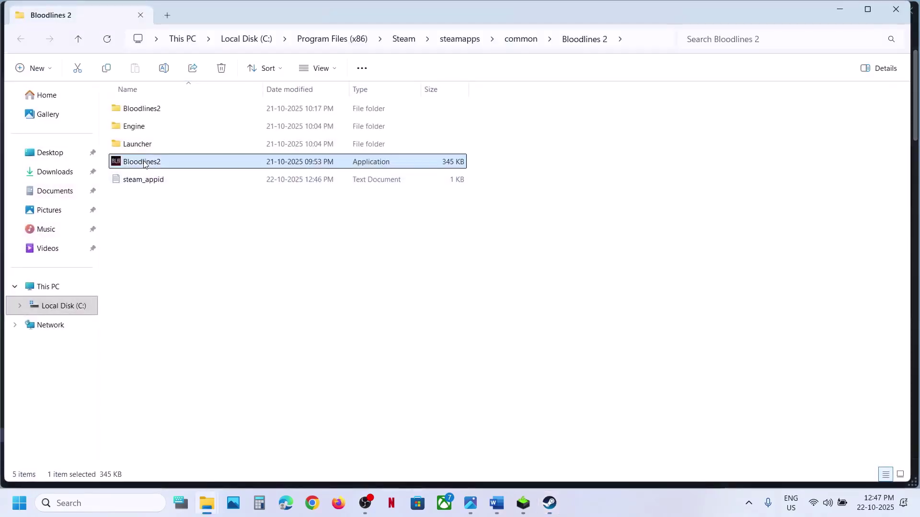
click(157, 111)
double_click(157, 111)
double_click(156, 111)
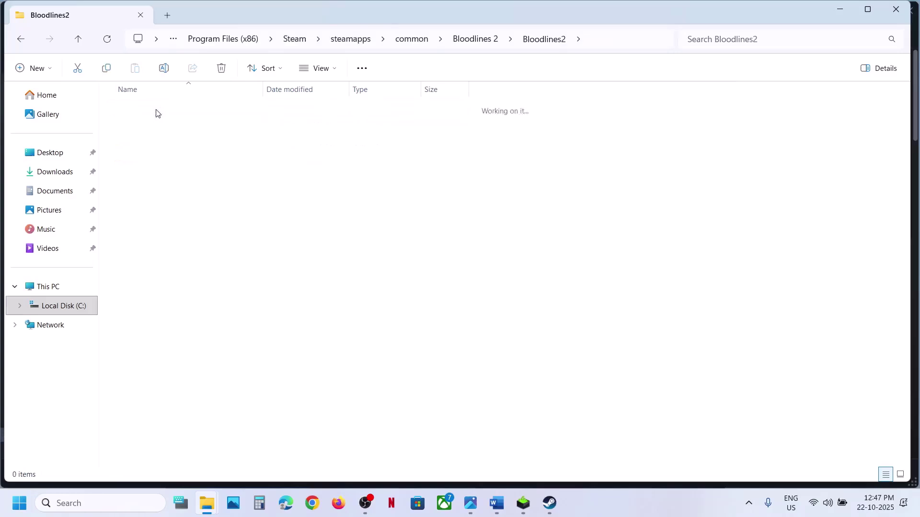
double_click(157, 111)
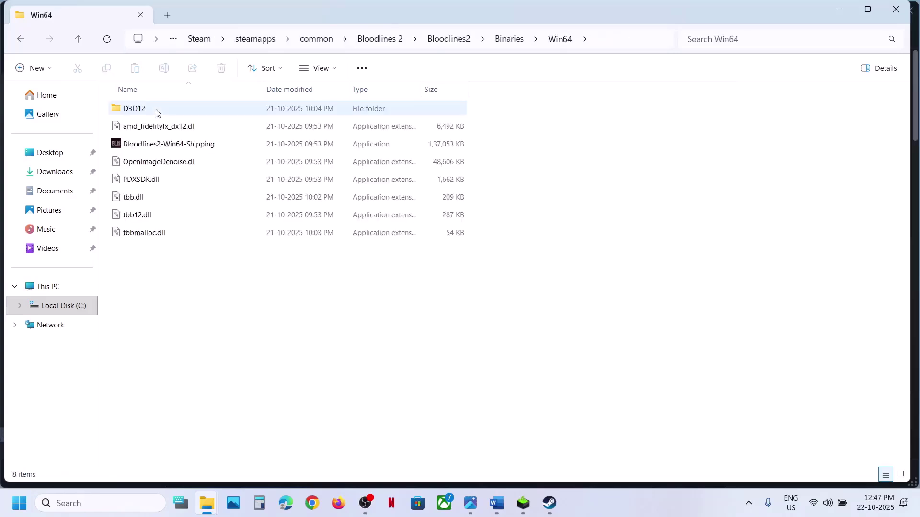
click(138, 145)
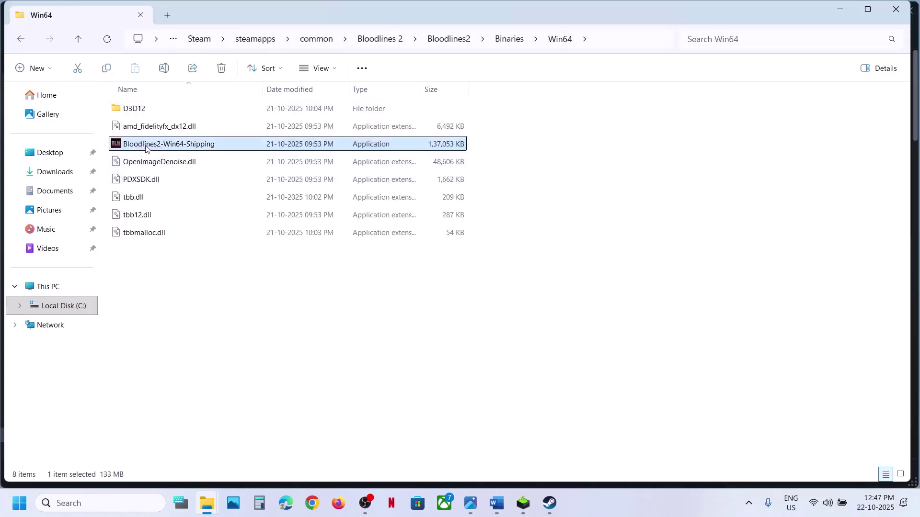
Set the executable to run as administrator in its compatibility settings.
right_click(145, 148)
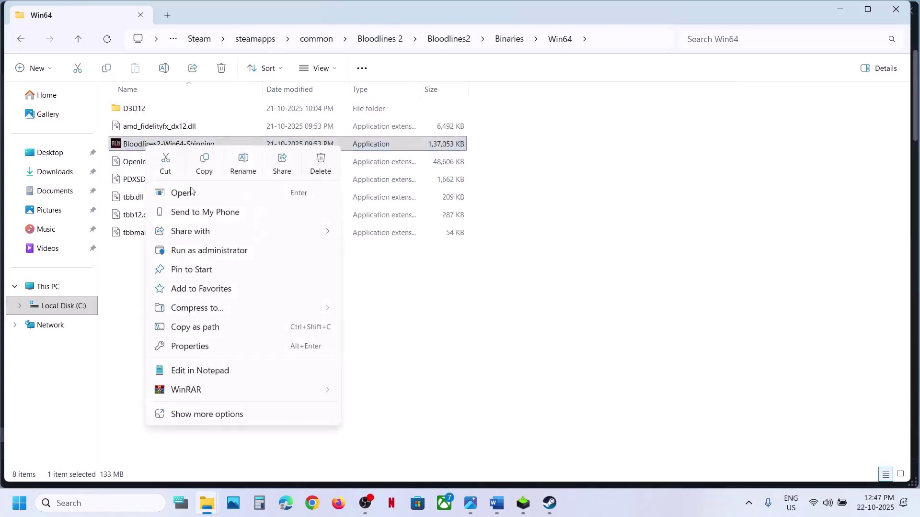
click(176, 347)
click(264, 186)
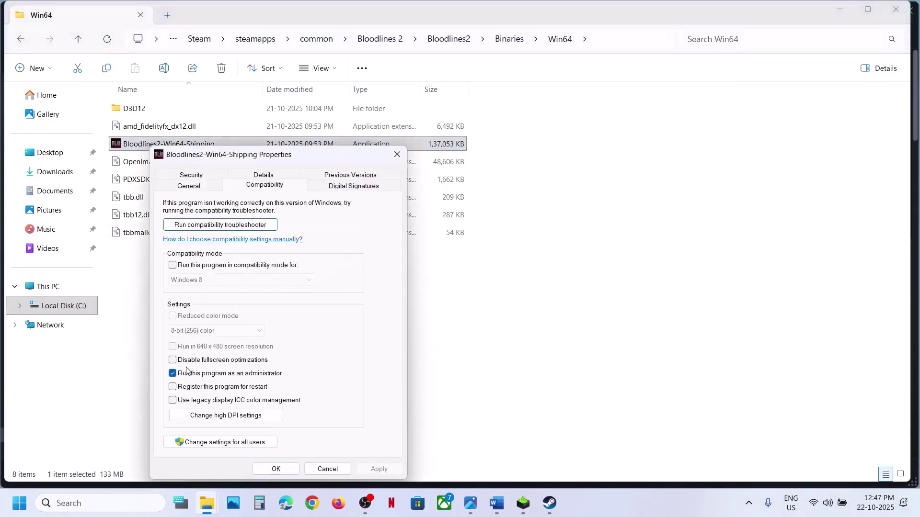
click(173, 374)
click(379, 469)
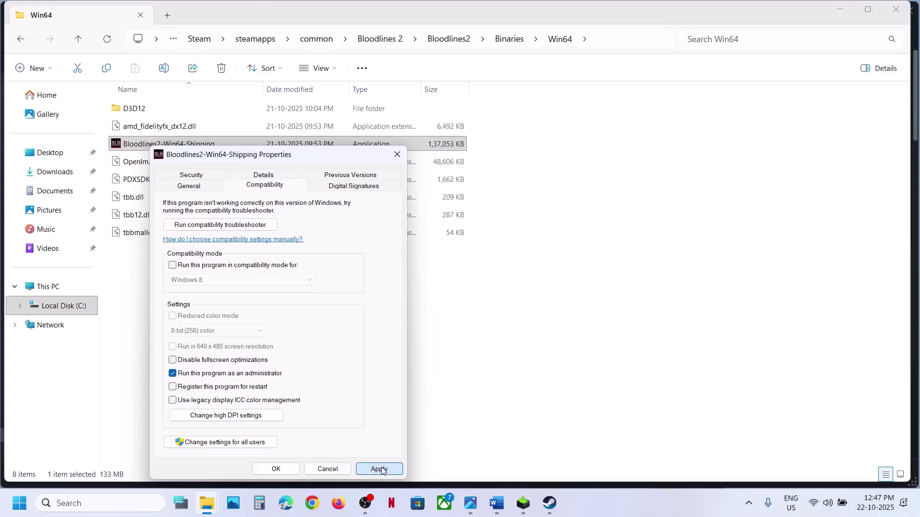
click(275, 468)
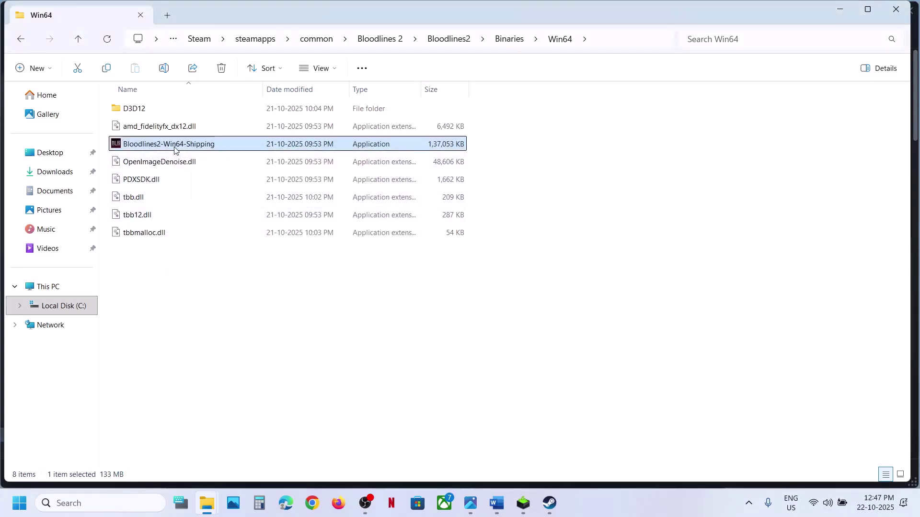
Enable Windows 7 compatibility mode and disable fullscreen optimizations for the executable.
right_click(174, 149)
click(222, 352)
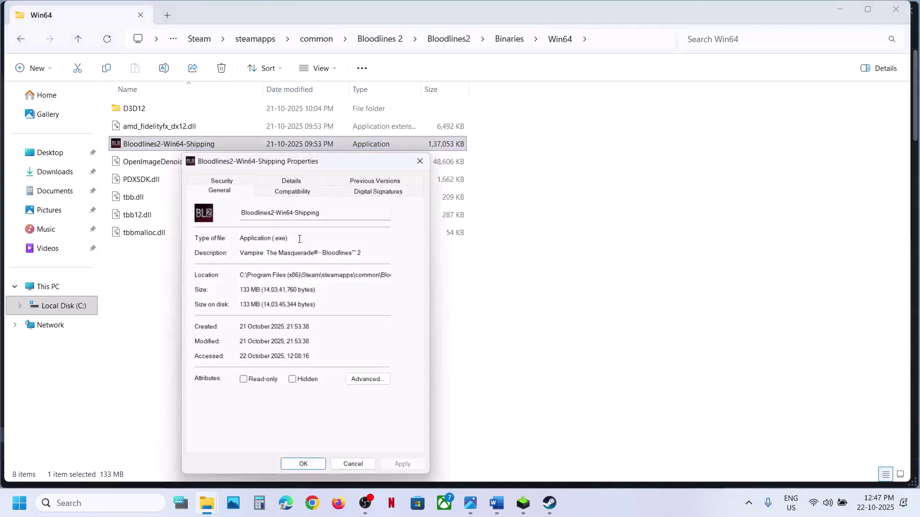
click(278, 190)
click(201, 266)
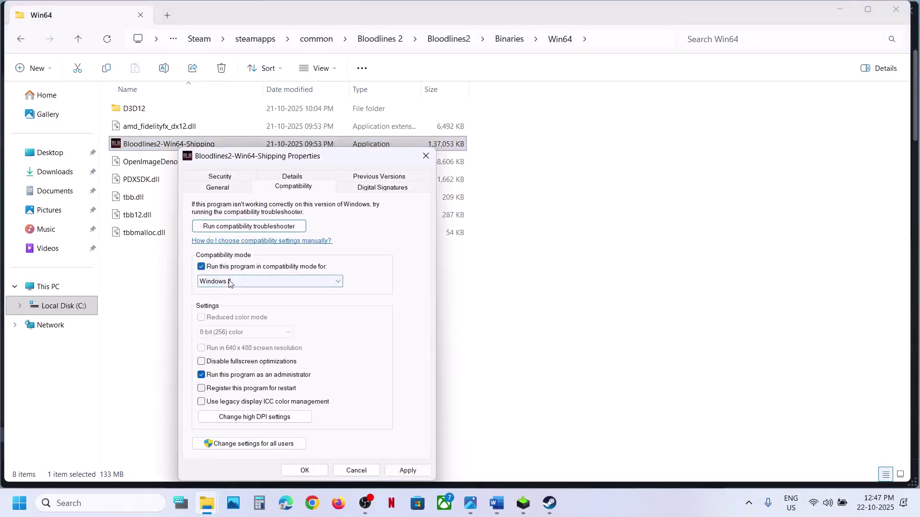
click(406, 470)
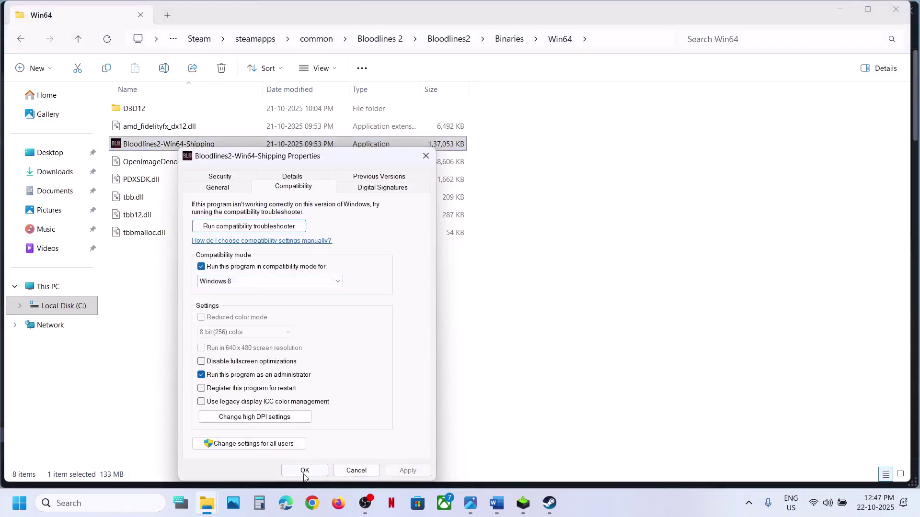
click(222, 283)
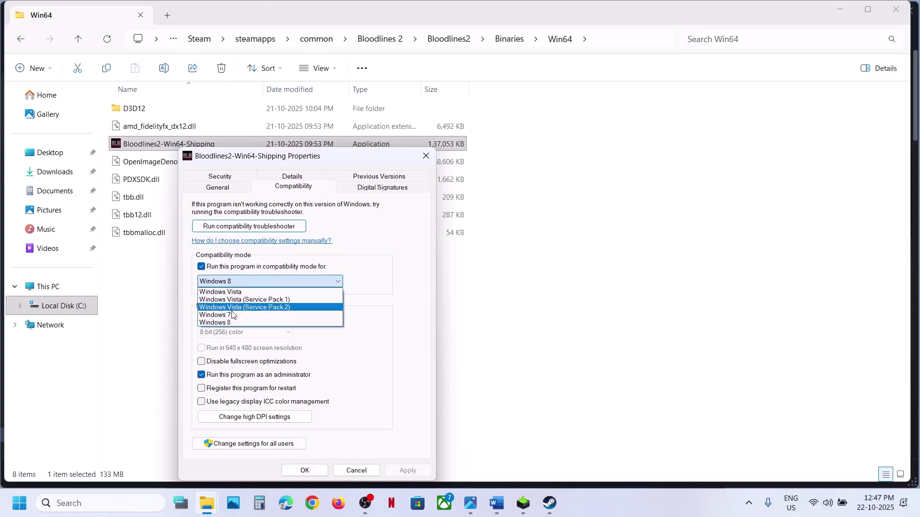
click(233, 315)
click(405, 473)
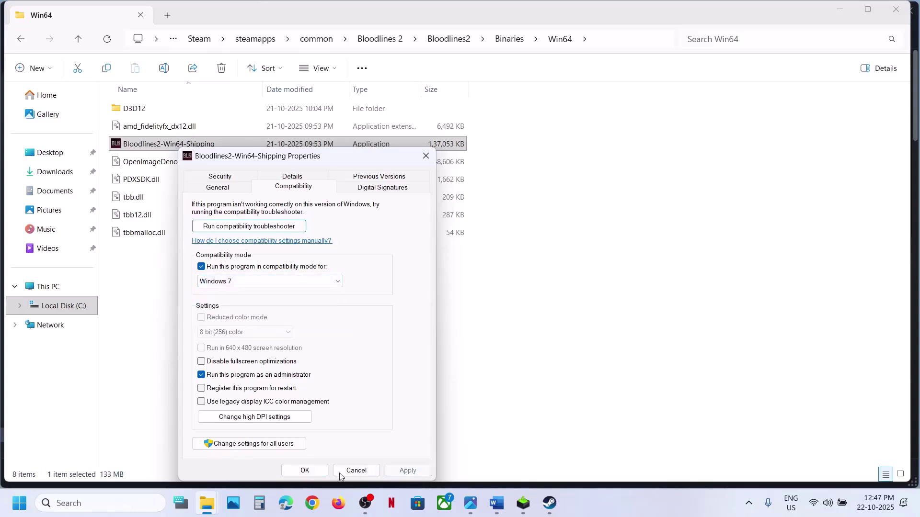
click(218, 366)
click(406, 472)
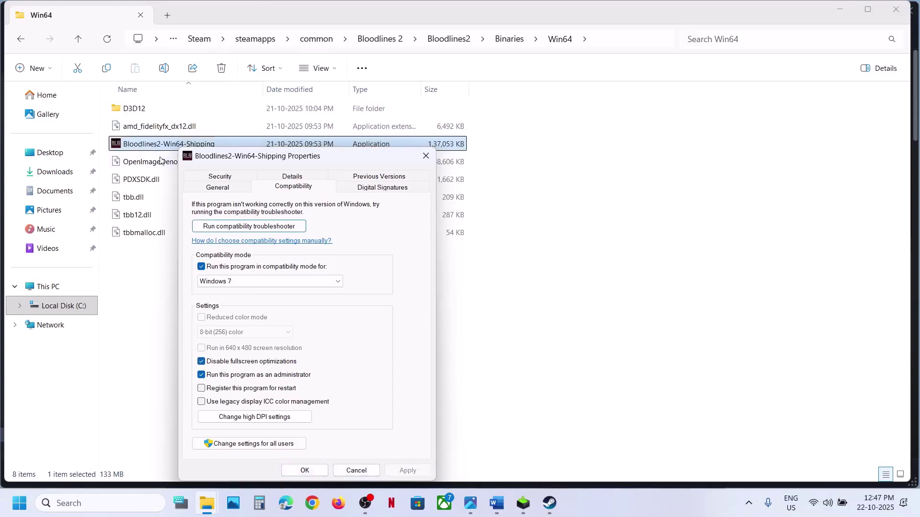
click(305, 470)
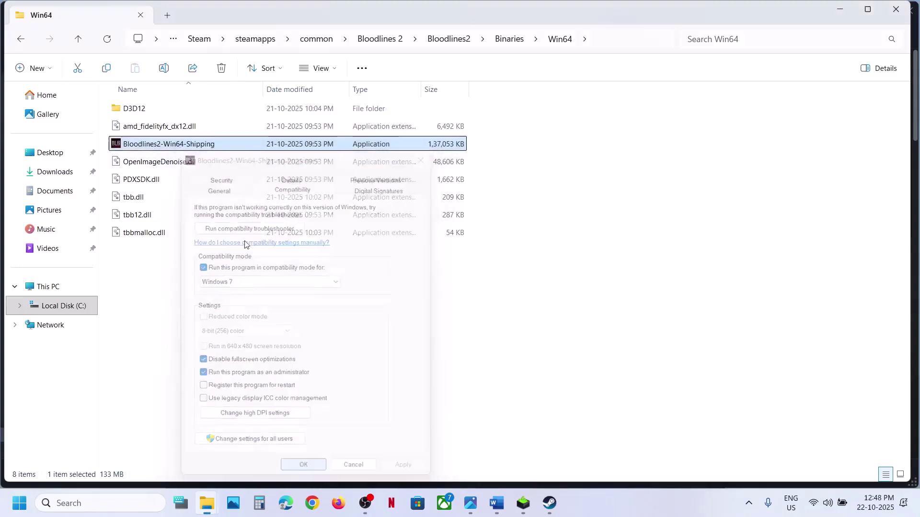
Turn compatibility mode off and fullscreen optimizations back on for the shipping executable.
right_click(175, 145)
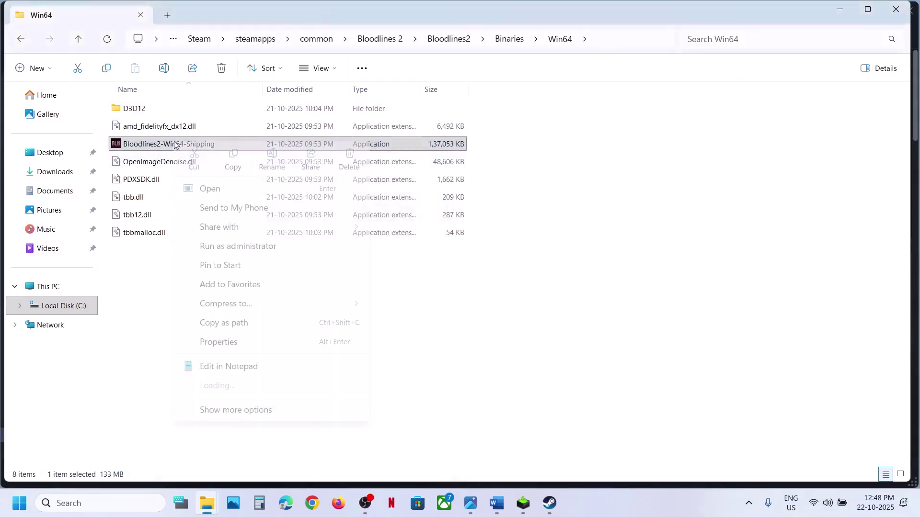
click(221, 341)
click(274, 184)
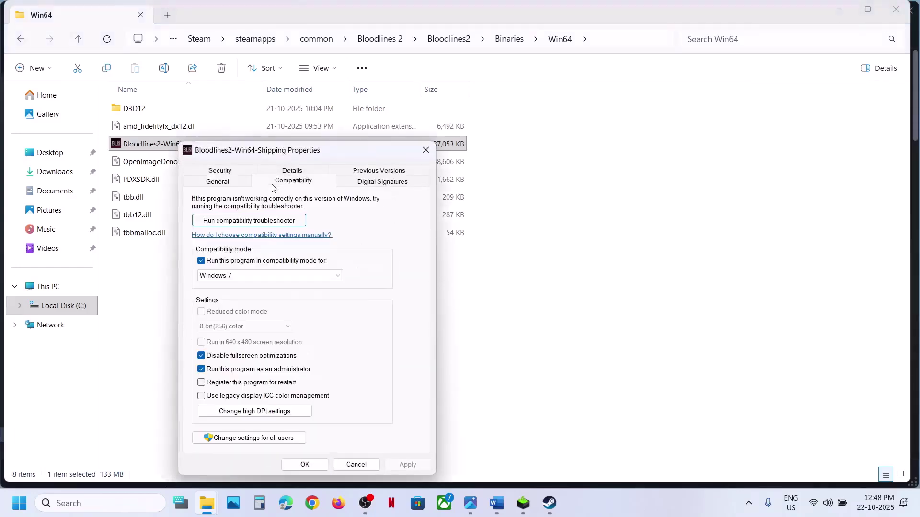
click(202, 262)
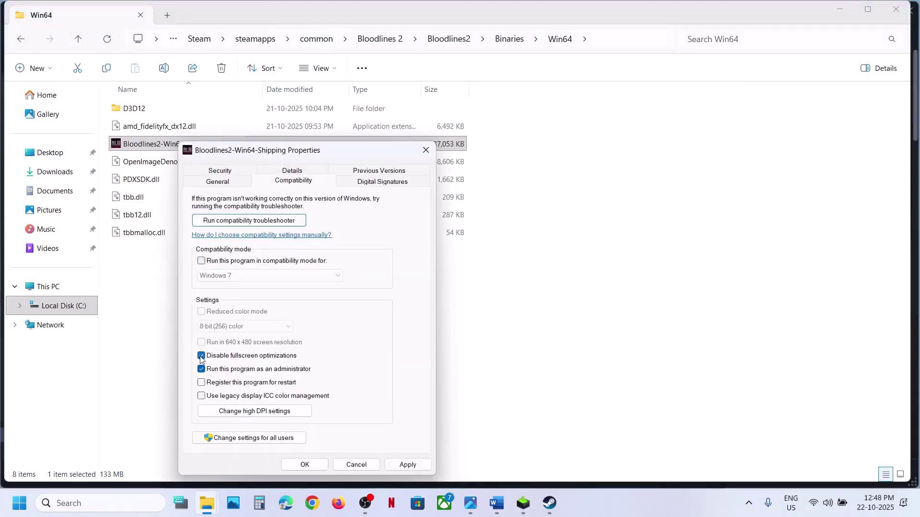
click(201, 357)
click(408, 465)
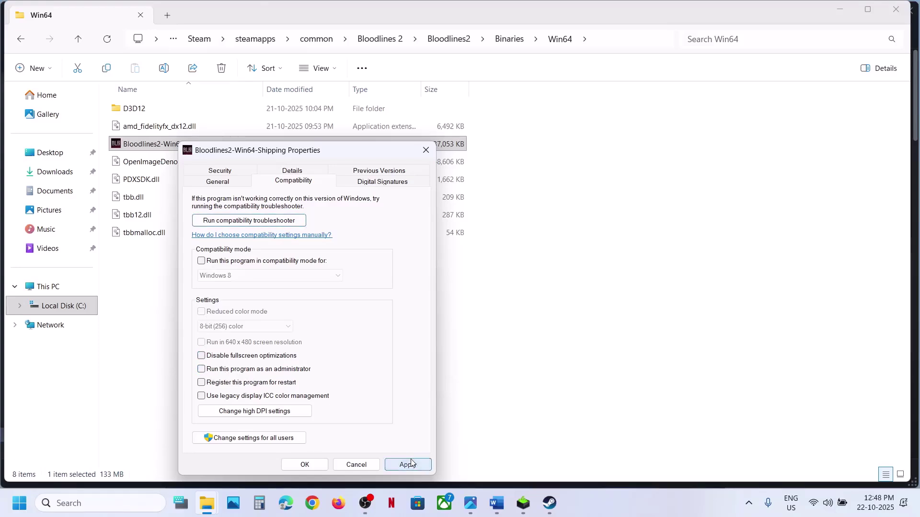
click(305, 466)
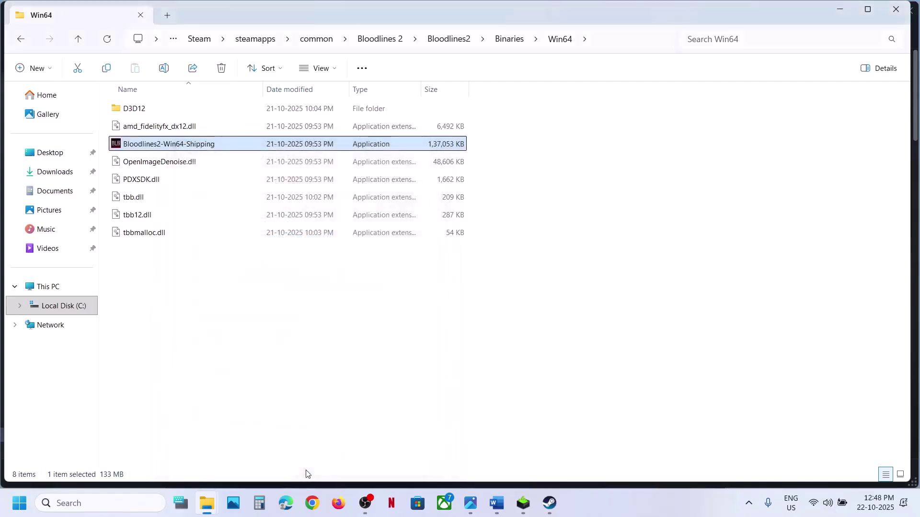
Go up three folders and run the Bloodlines2 application as administrator.
click(79, 41)
click(79, 41)
click(79, 41)
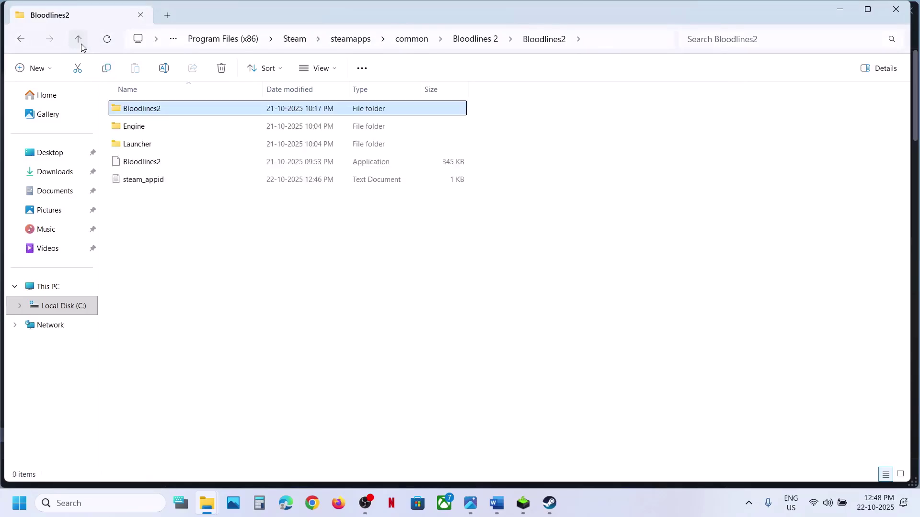
click(140, 162)
right_click(140, 162)
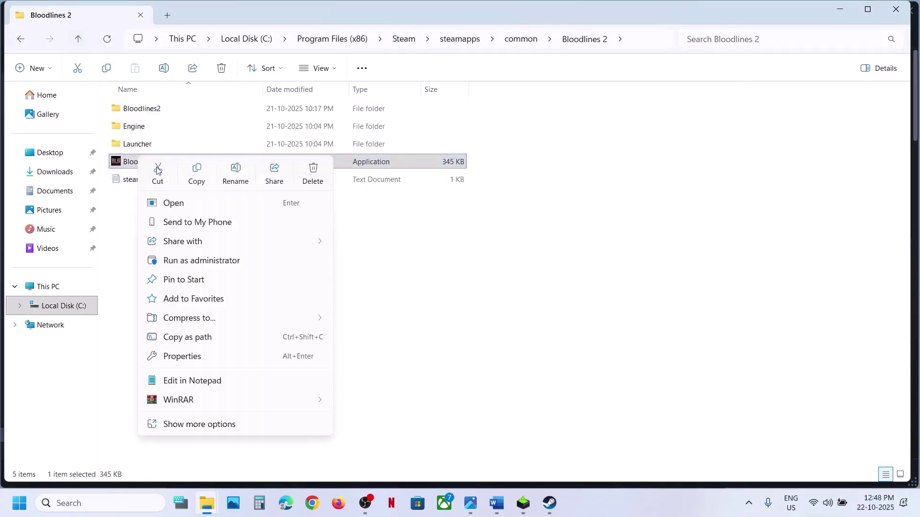
click(192, 266)
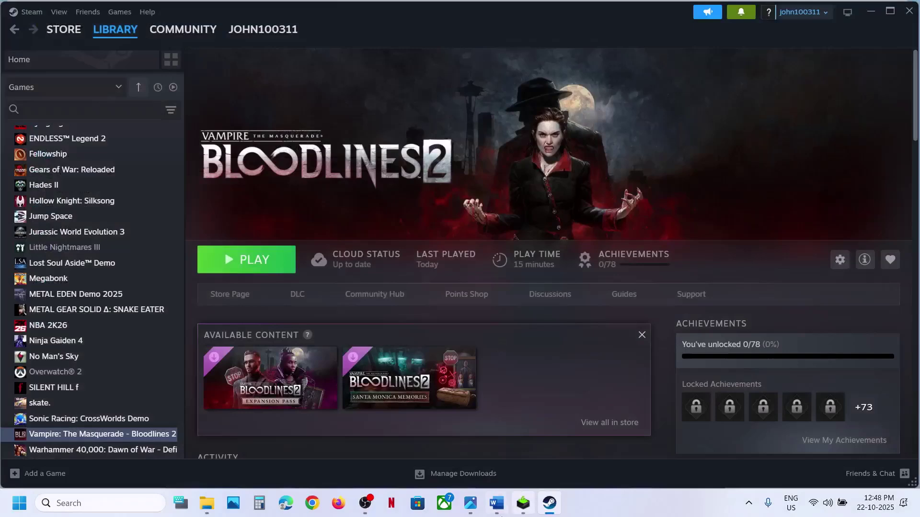
Open the Visual C++ redistributable download page from Word's Step 3 link.
click(496, 503)
scroll(345, 336, down, 2)
scroll(345, 337, down, 3)
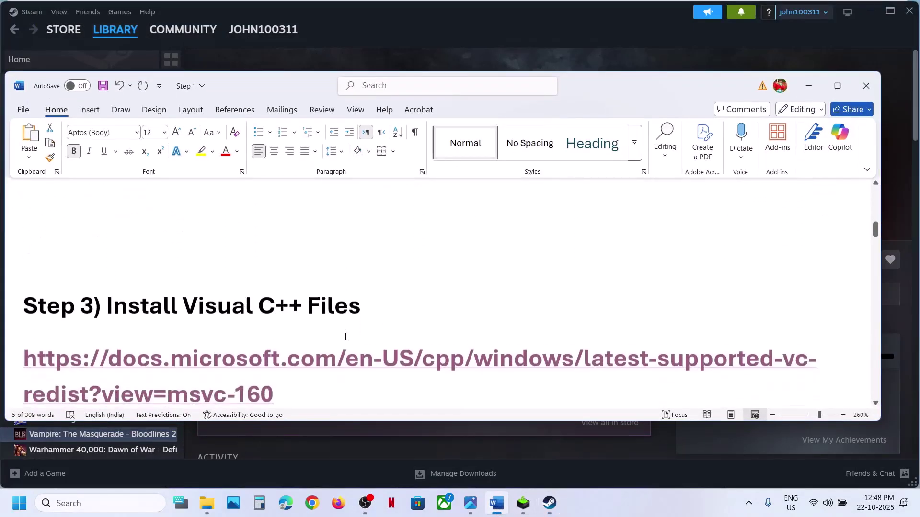
click(254, 320)
ctrl+click(254, 319)
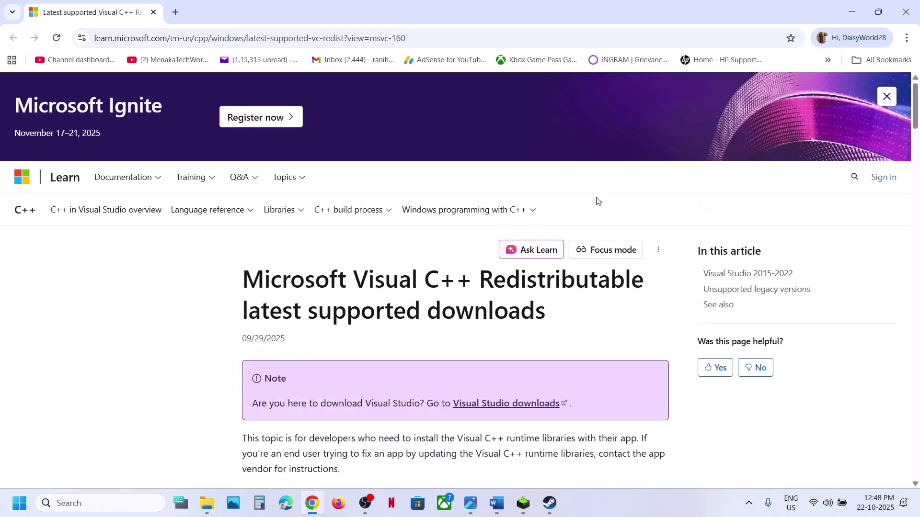
Download vc_redist.x86 and run its repair, approving UAC.
scroll(424, 258, down, 9)
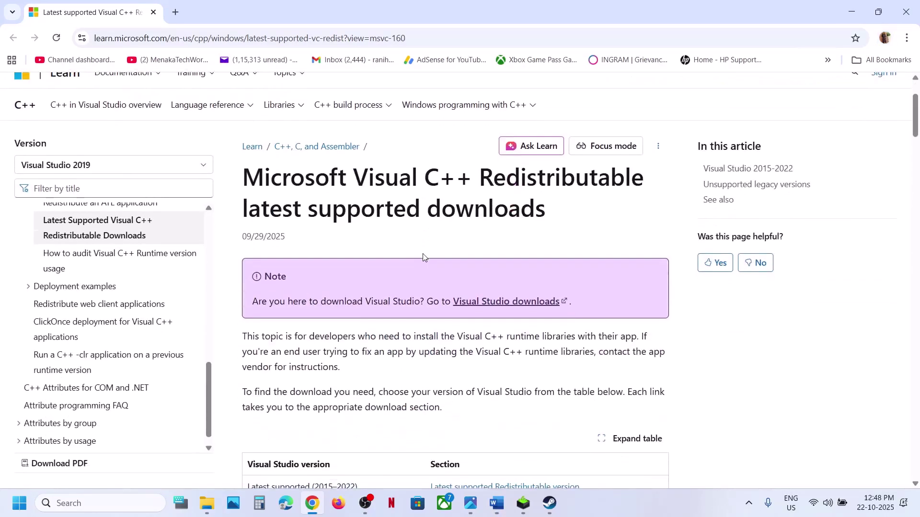
scroll(423, 257, down, 10)
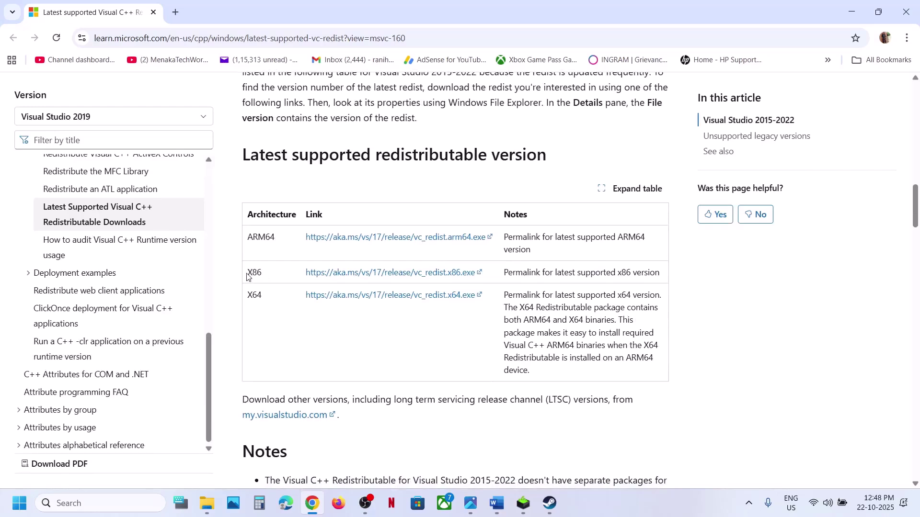
drag(247, 277, 426, 277)
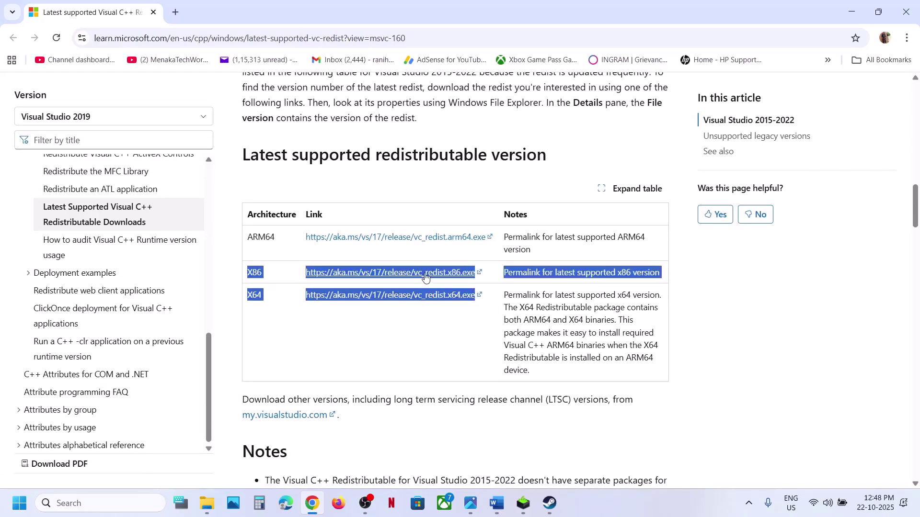
click(425, 277)
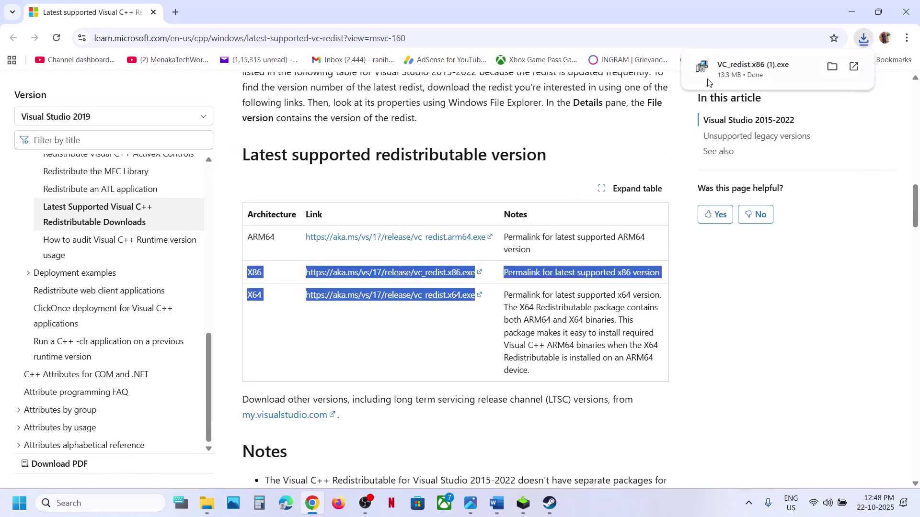
click(708, 82)
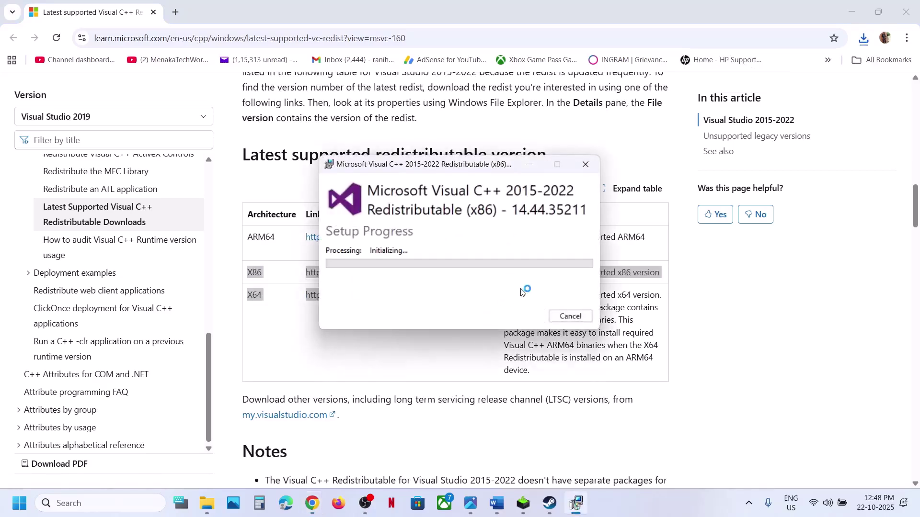
click(420, 342)
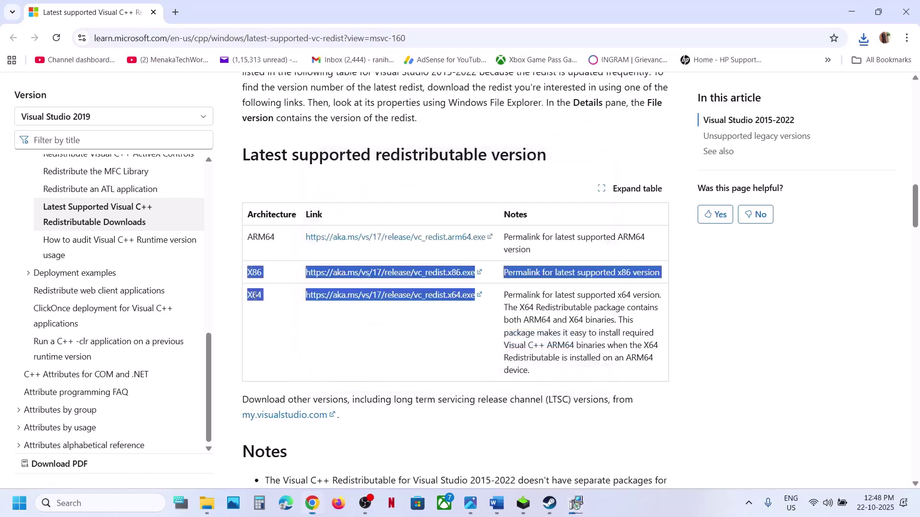
Download and repair vc_redist.x64, then close both setup success messages.
double_click(275, 299)
click(386, 300)
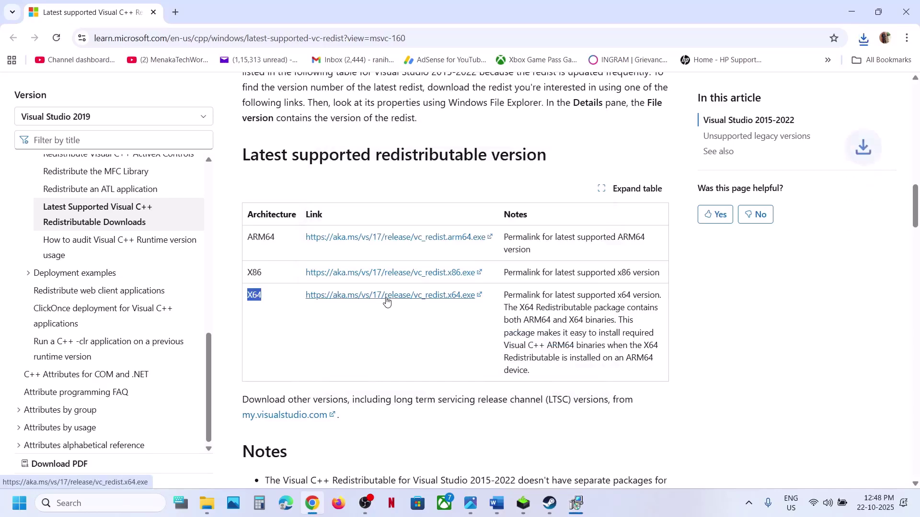
click(865, 41)
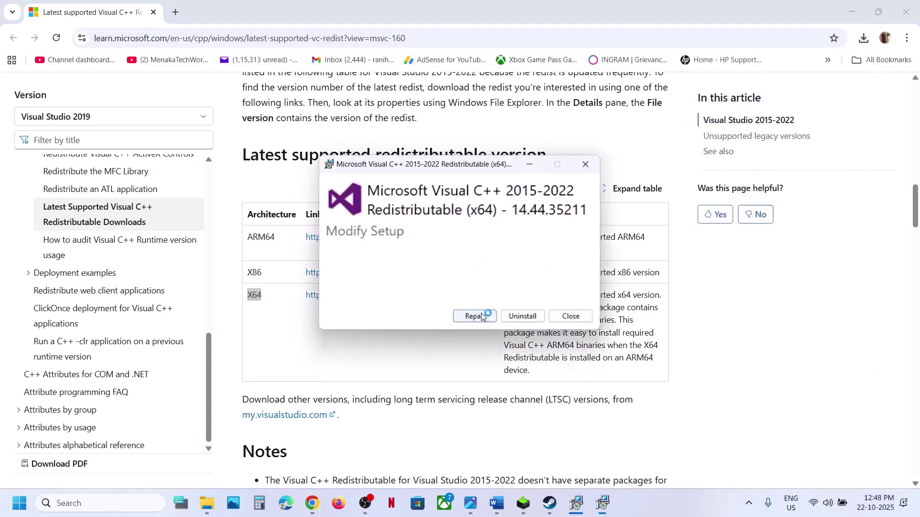
click(481, 317)
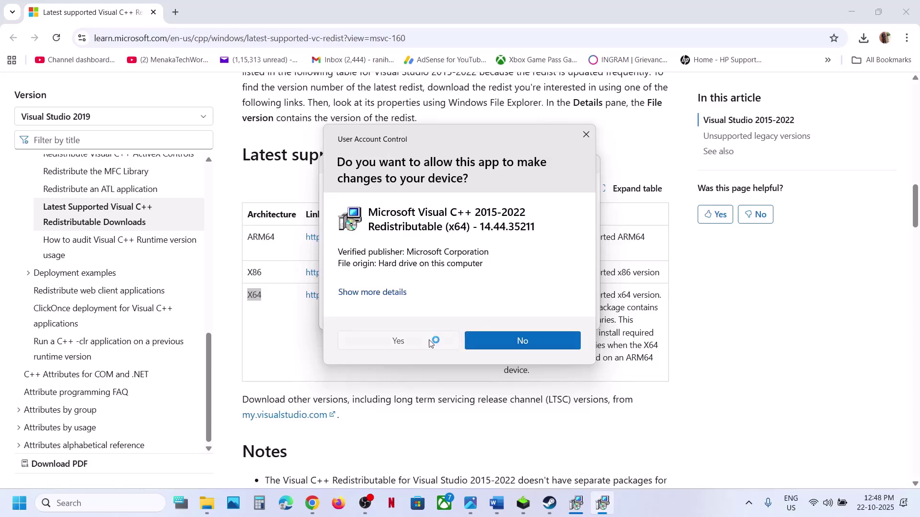
click(430, 340)
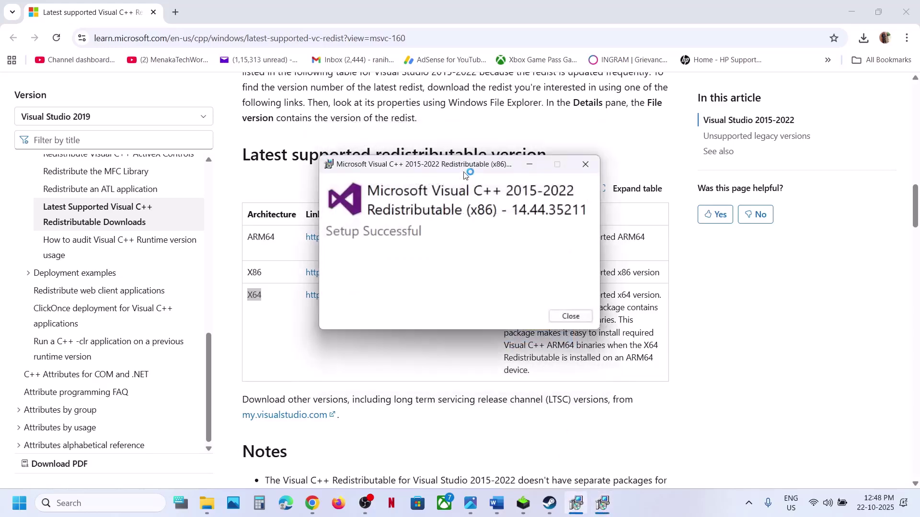
drag(463, 167, 220, 221)
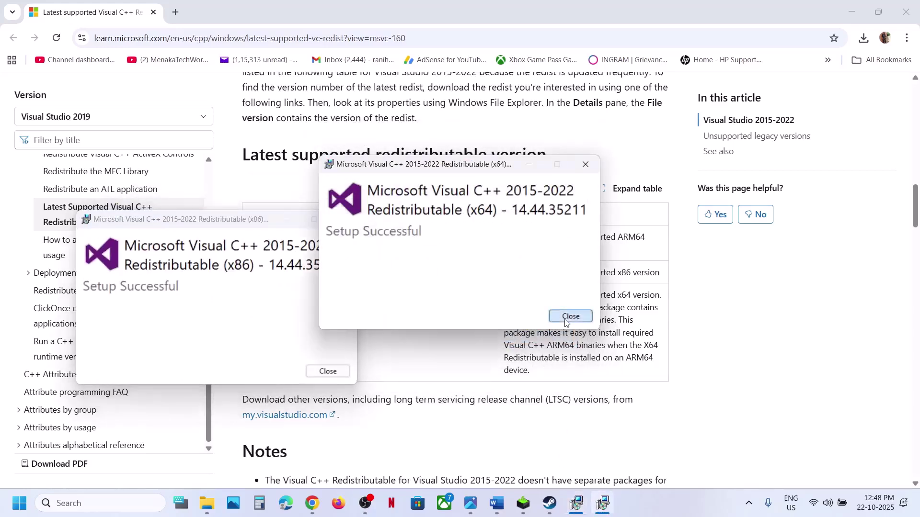
click(563, 318)
click(327, 371)
Open the Start power options, then dismiss the menu without restarting.
click(10, 504)
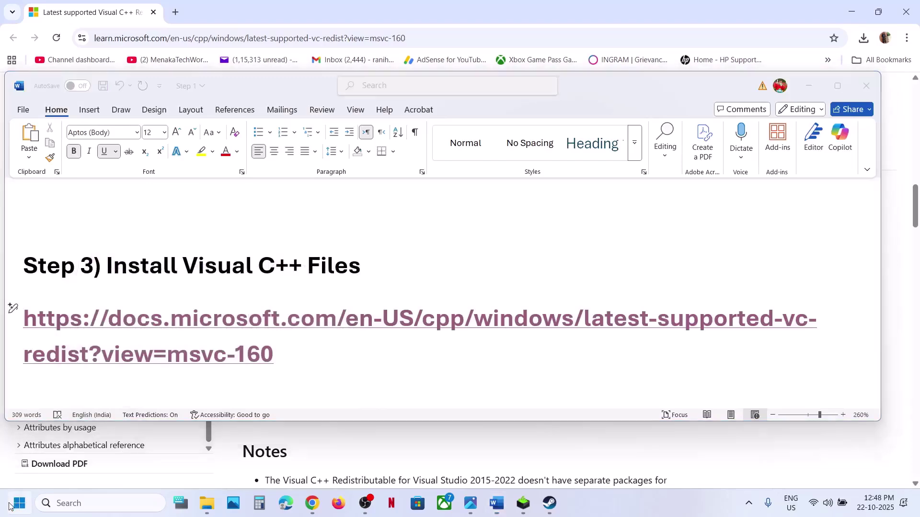
click(349, 460)
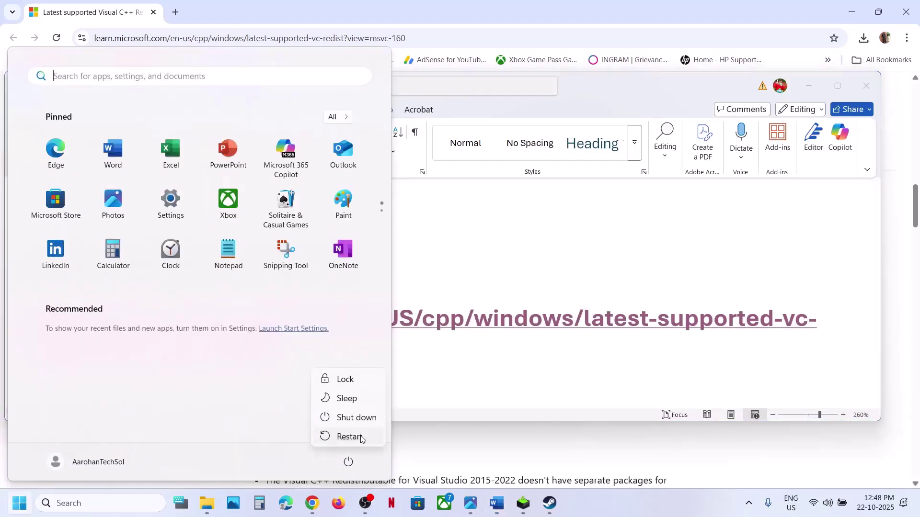
click(530, 270)
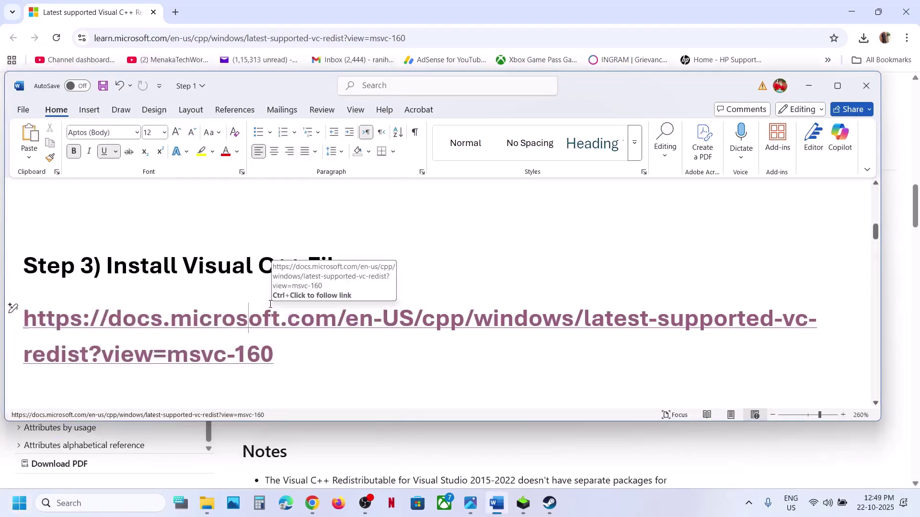
Highlight Word's Step 4 config-folder rename instruction and its settings-loss warning, then return to Explorer.
scroll(270, 305, down, 3)
scroll(270, 304, up, 1)
drag(107, 316, 403, 319)
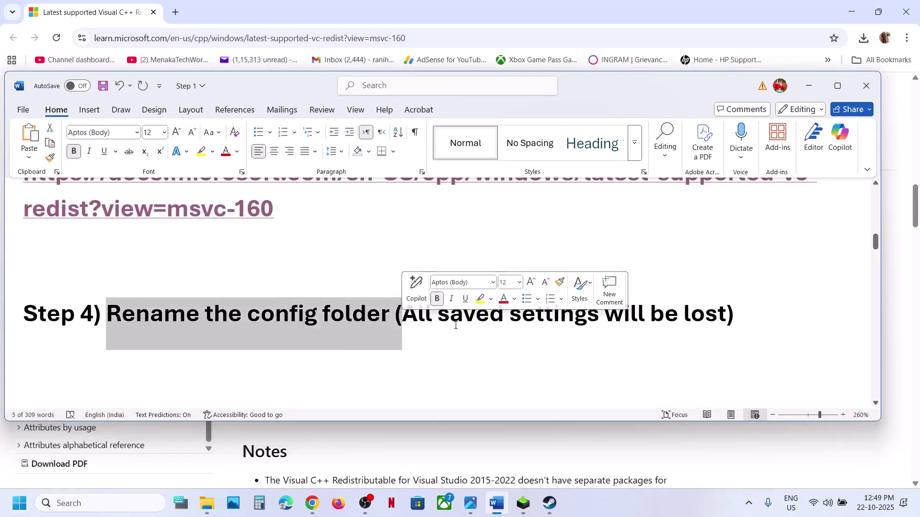
drag(403, 316, 683, 317)
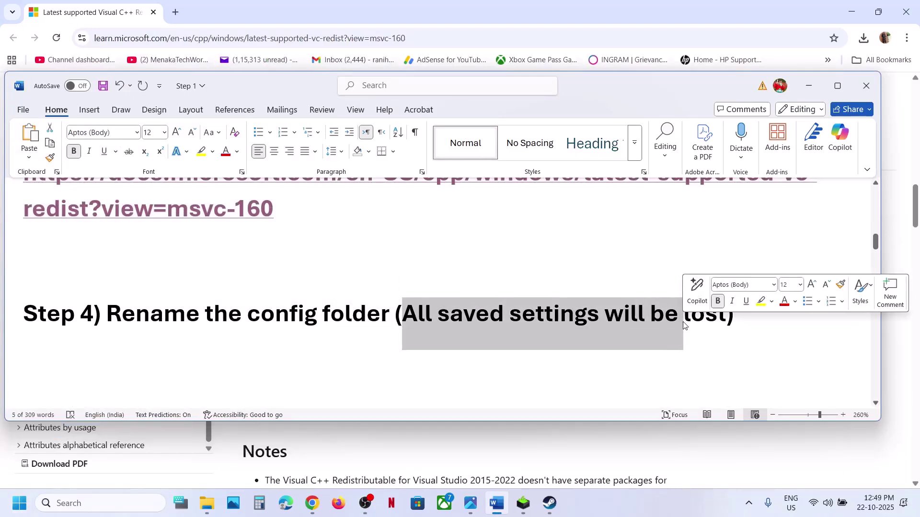
click(211, 512)
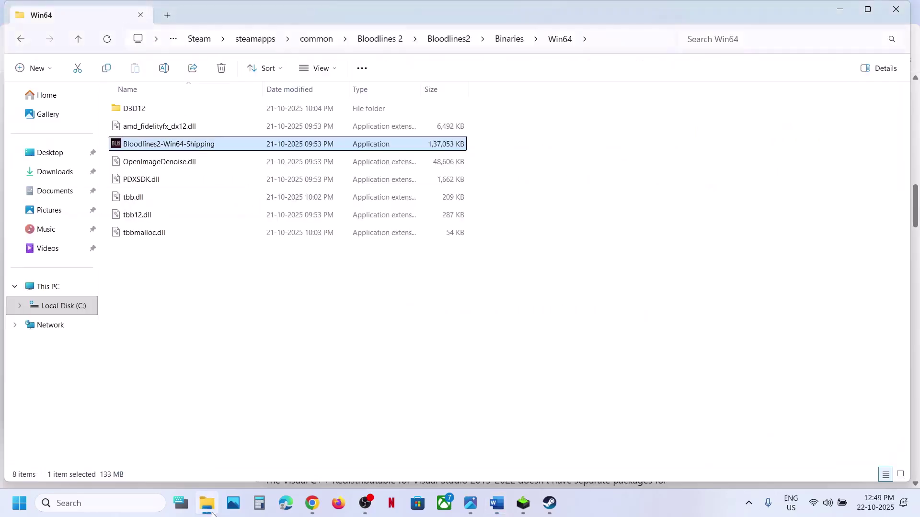
Browse from This PC through Local Disk (C:) and Users into the profile's AppData folder.
click(43, 287)
click(194, 113)
double_click(191, 115)
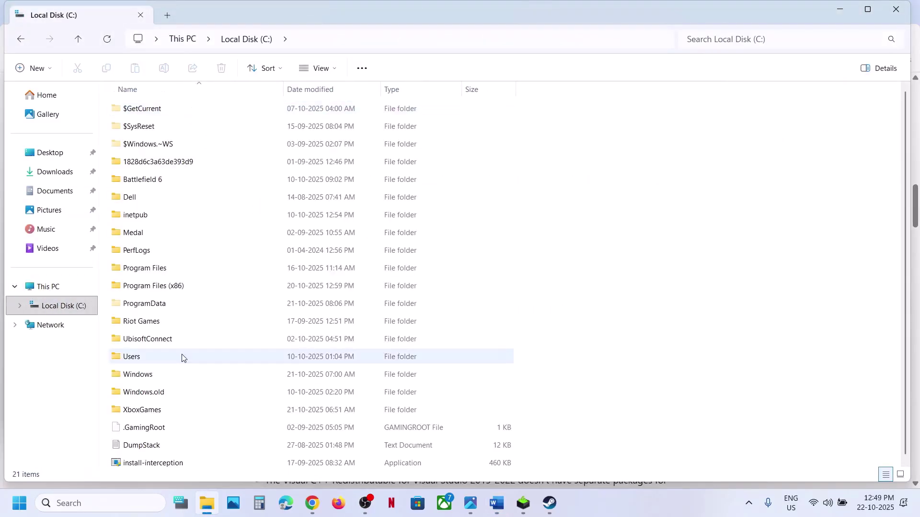
double_click(145, 359)
double_click(170, 113)
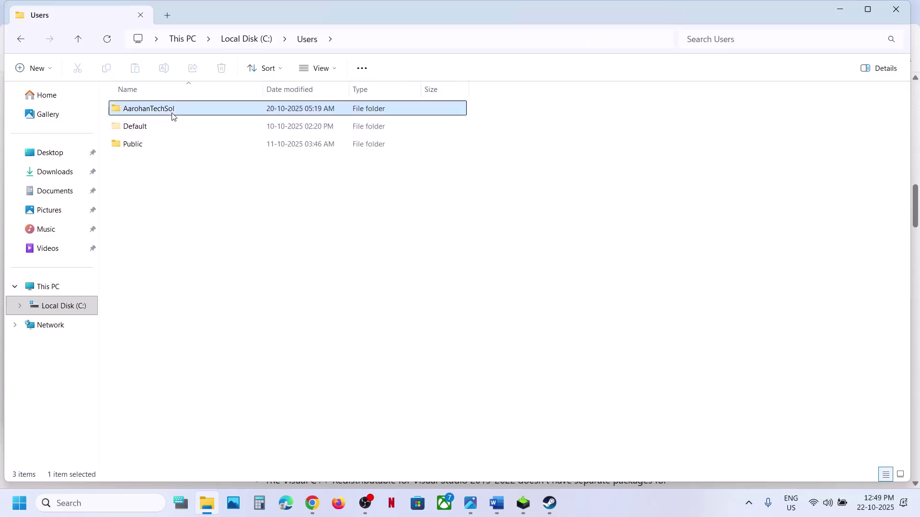
click(155, 161)
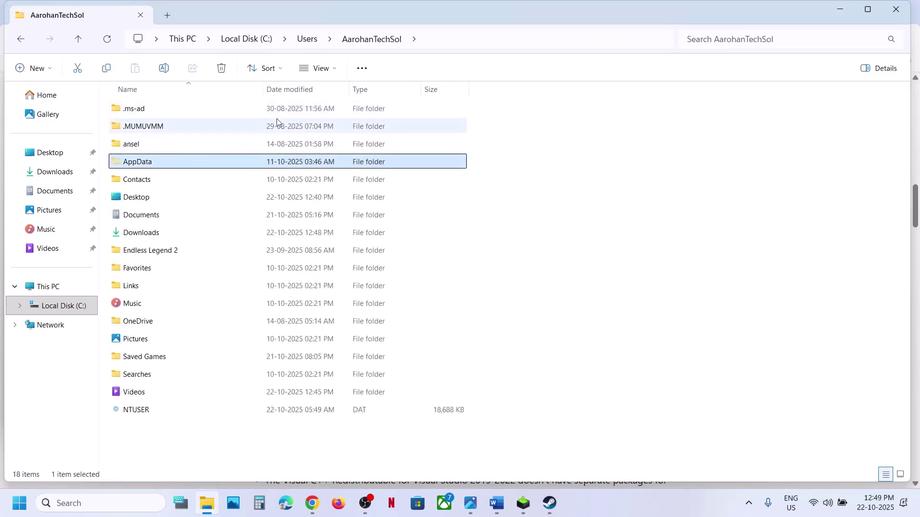
click(335, 71)
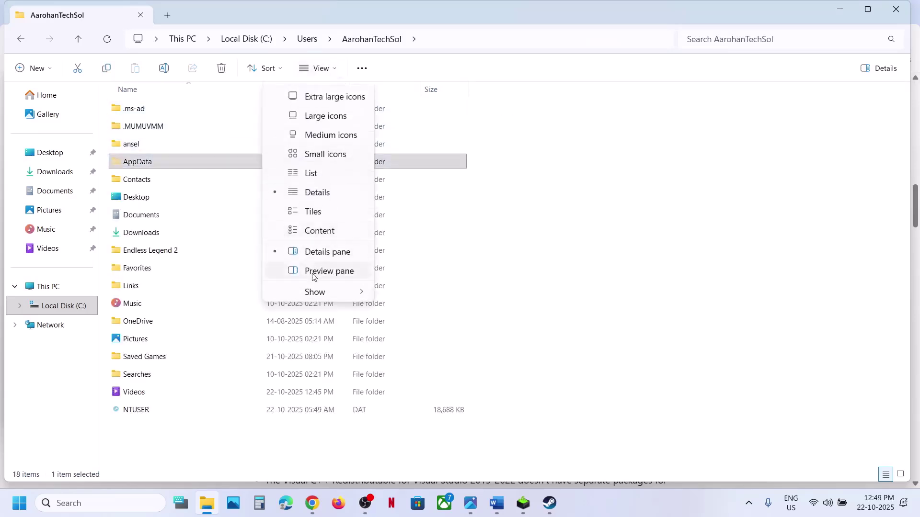
mouse_move(311, 292)
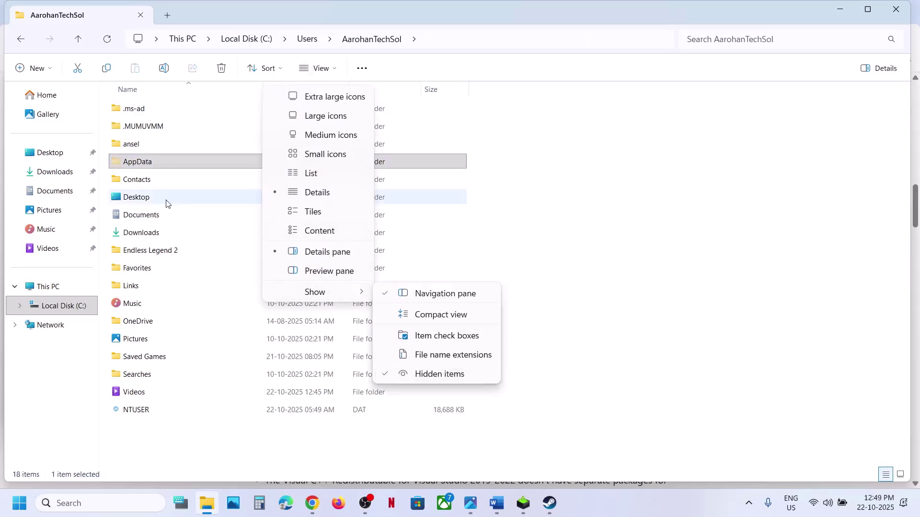
click(153, 162)
double_click(154, 162)
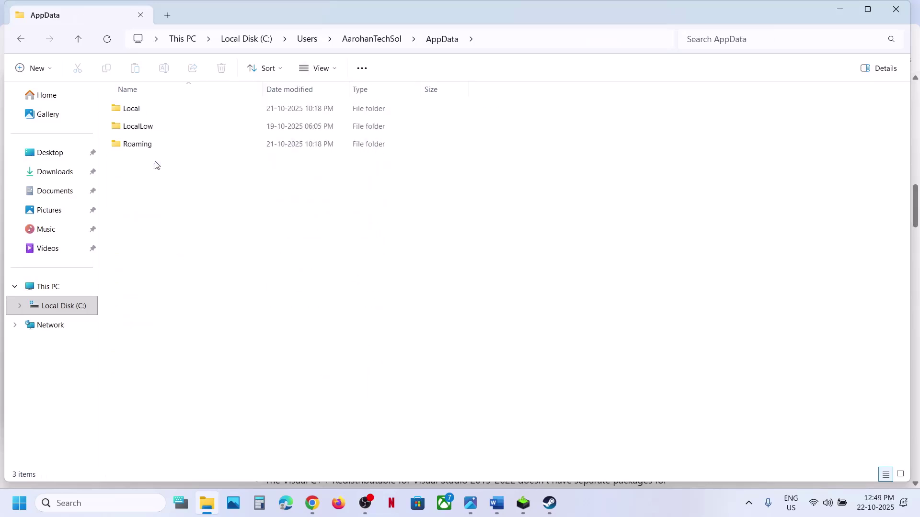
Open Local\Bloodlines2\Steam\Saved.
double_click(154, 108)
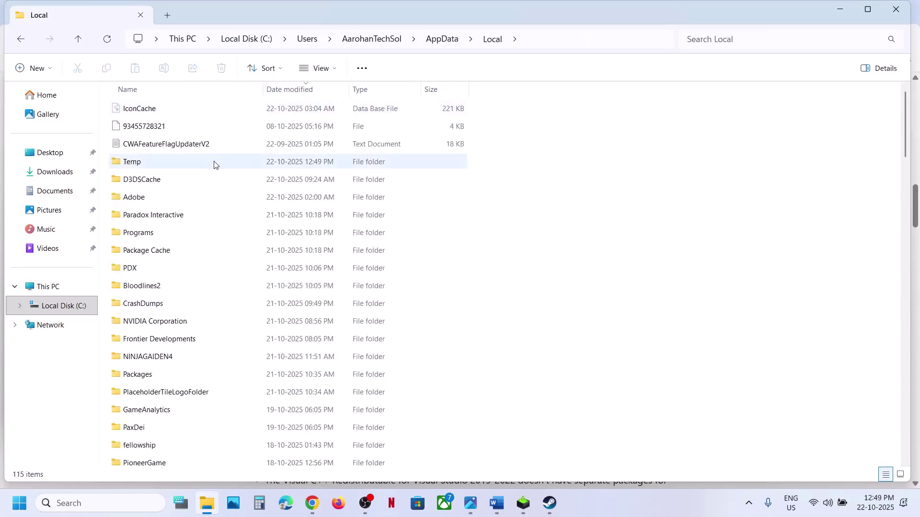
click(159, 287)
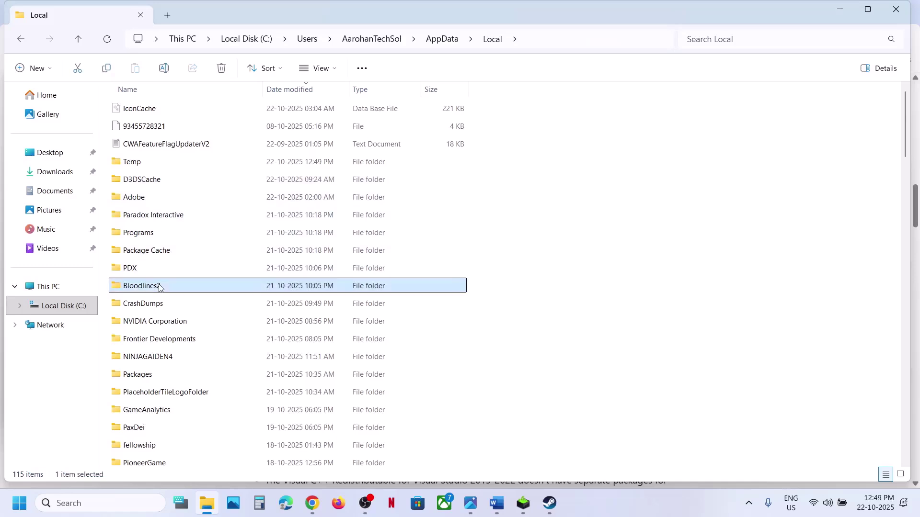
double_click(176, 289)
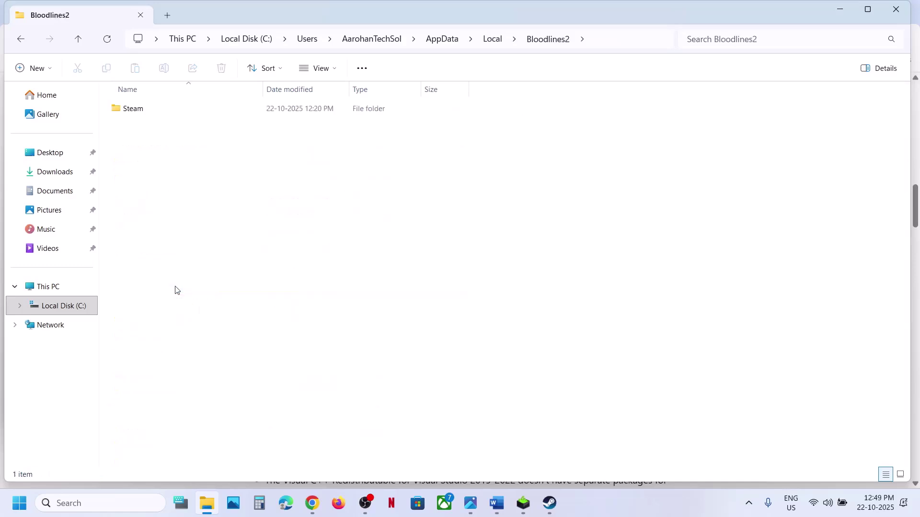
double_click(143, 110)
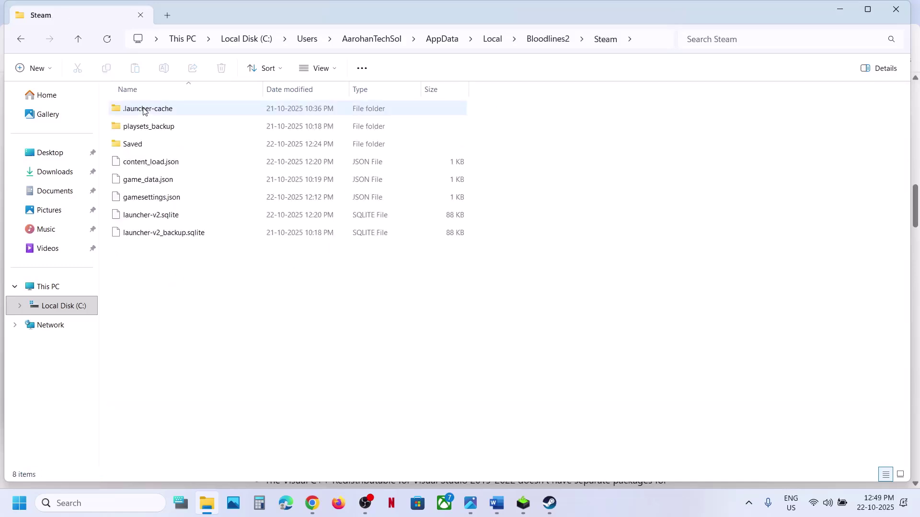
double_click(140, 144)
Rename the Config folder to 'Config. old' and close File Explorer.
click(147, 113)
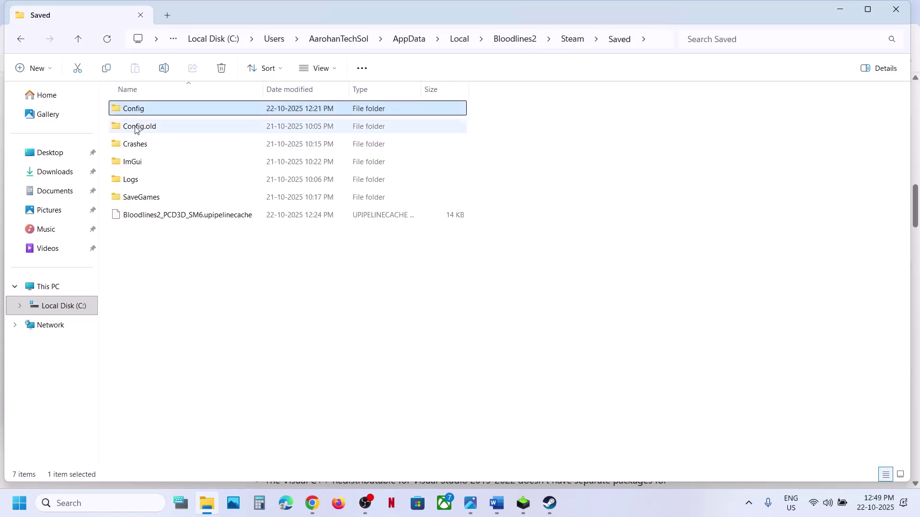
click(136, 129)
right_click(143, 112)
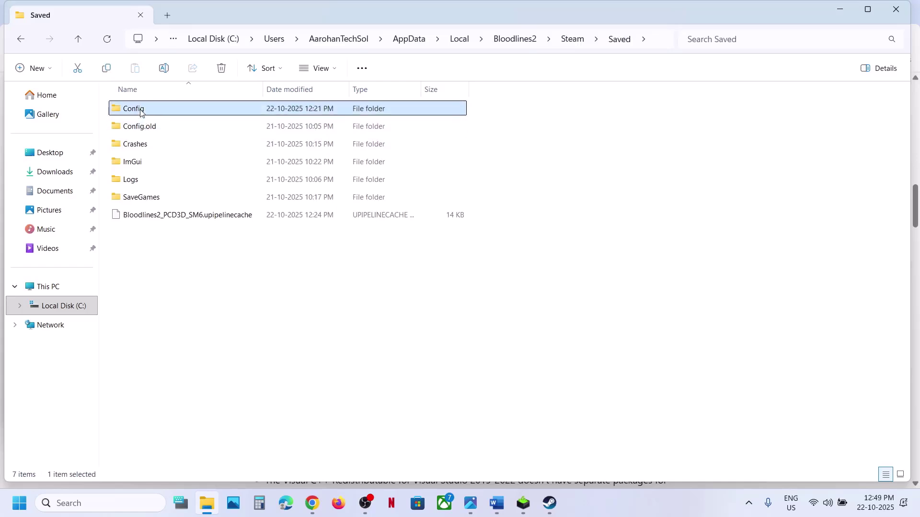
click(234, 128)
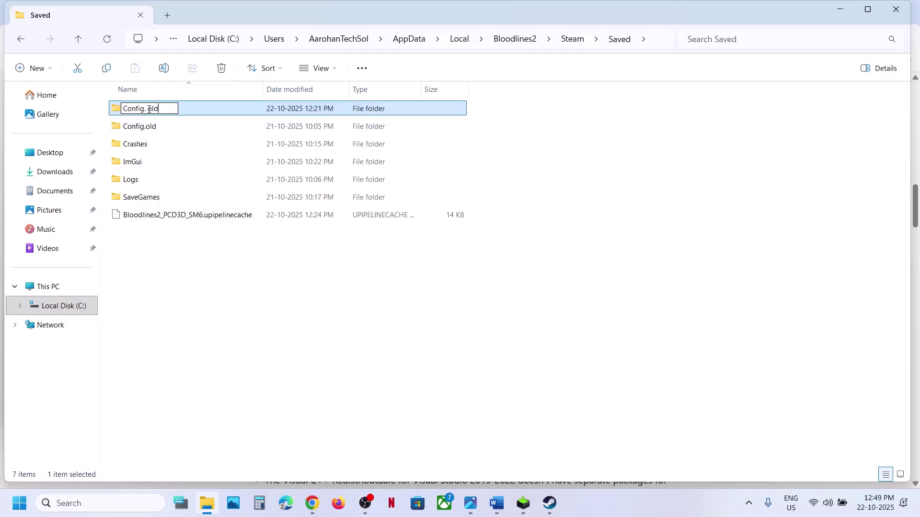
text(Config. old)
click(187, 287)
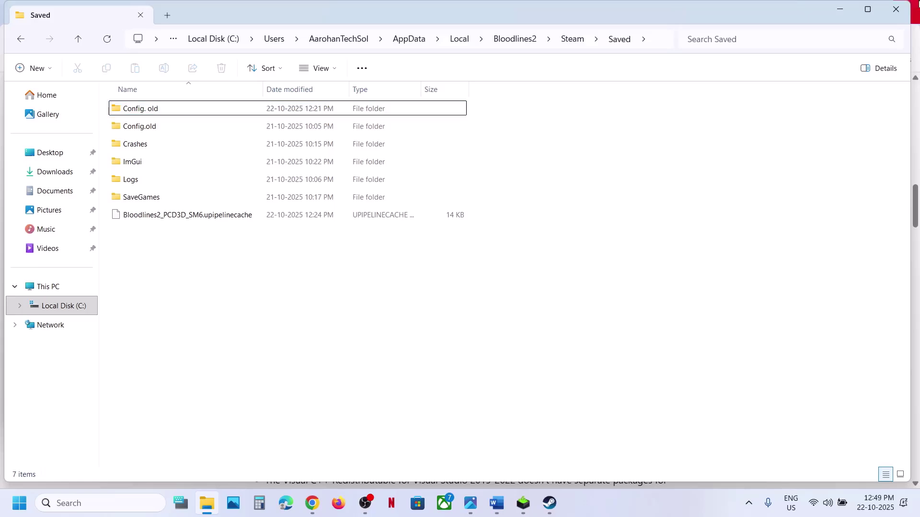
click(896, 9)
scroll(362, 349, down, 3)
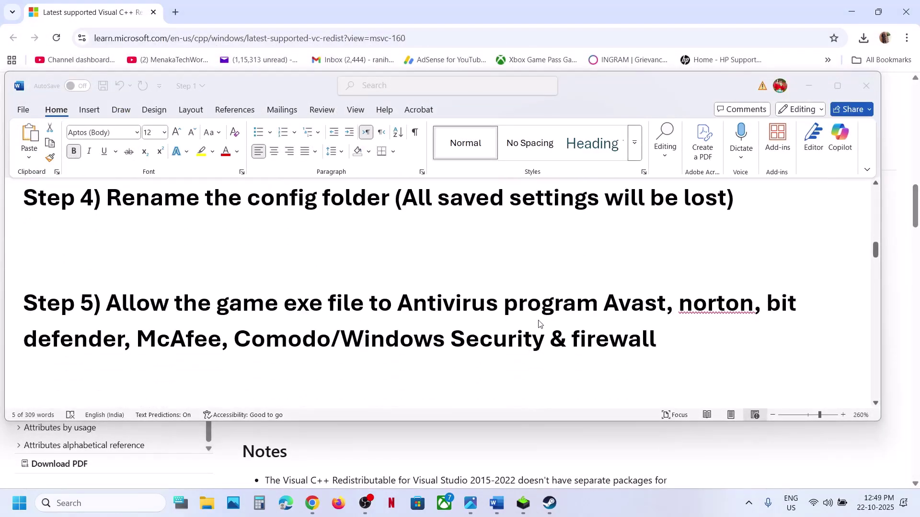
Go to Windows Security's ransomware protection and open Controlled folder access allowed apps.
key(super+i)
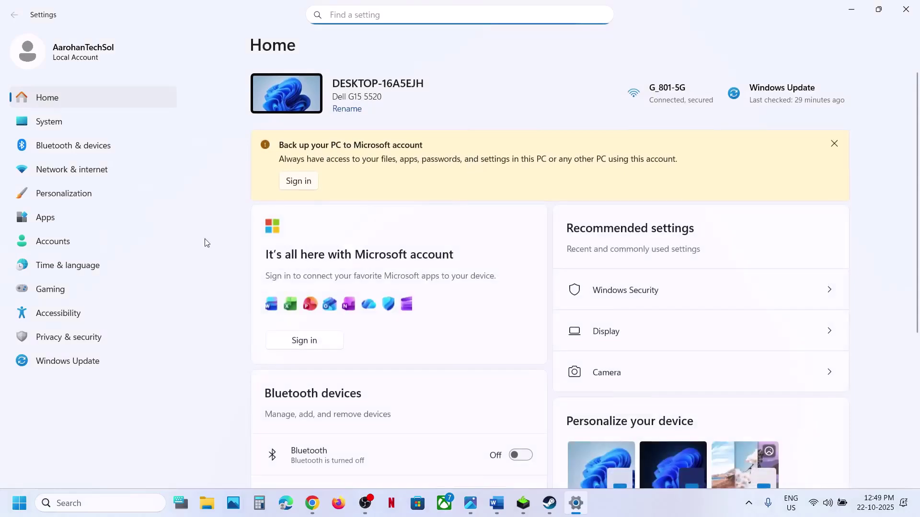
click(65, 363)
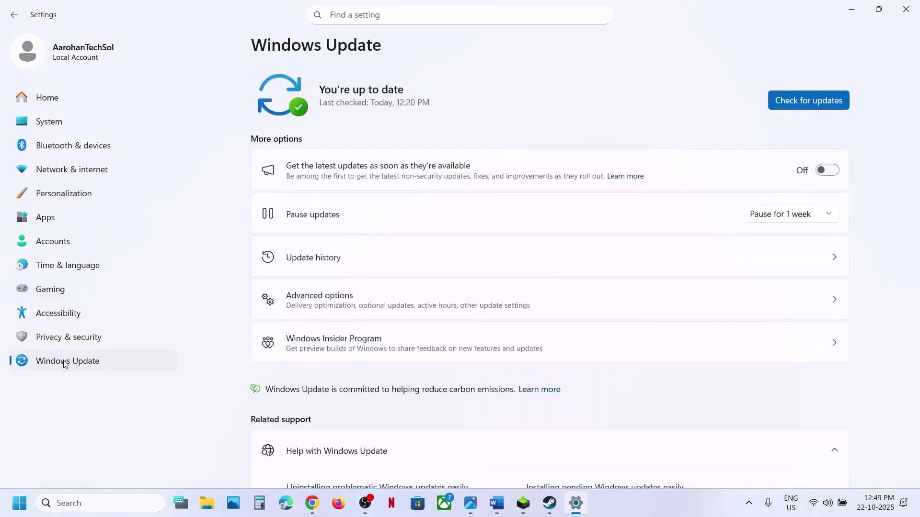
click(69, 337)
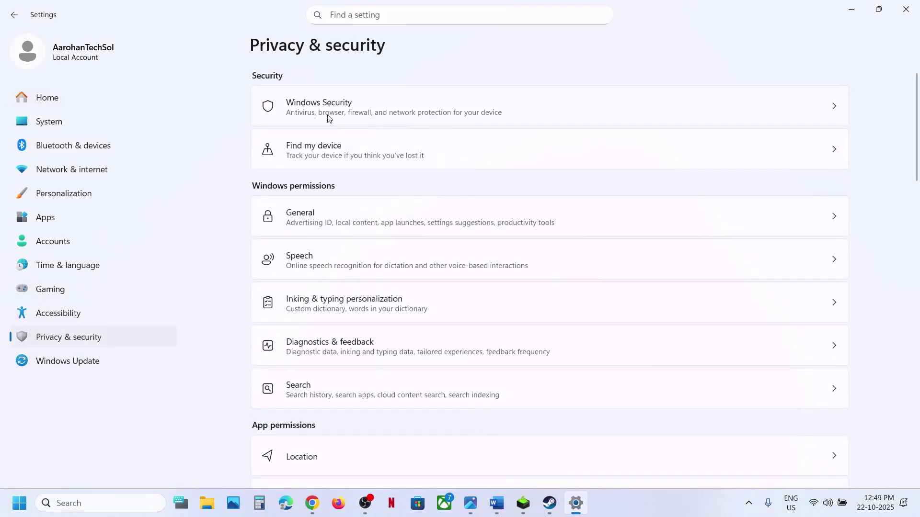
click(328, 118)
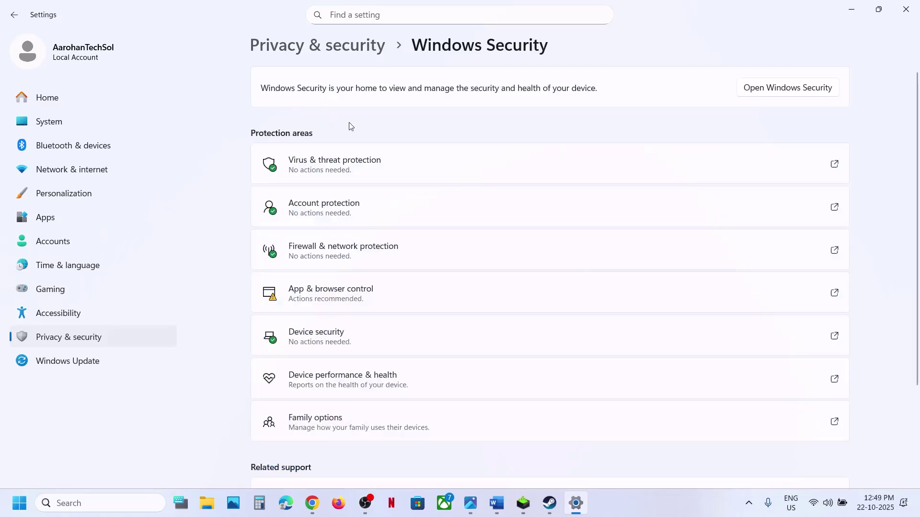
click(351, 171)
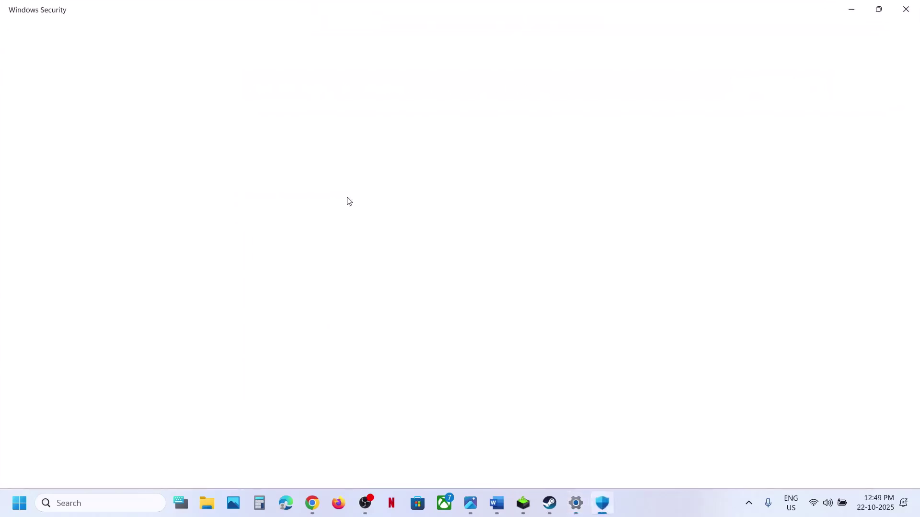
scroll(323, 255, down, 3)
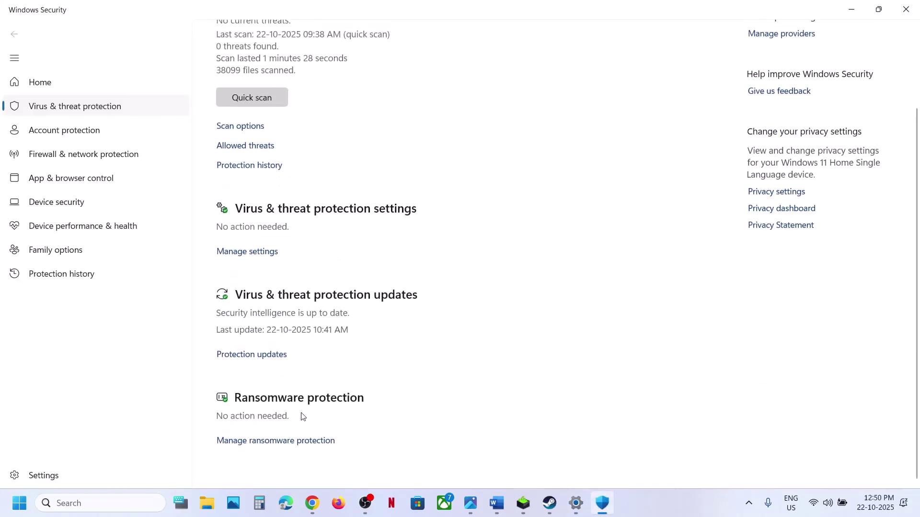
click(273, 441)
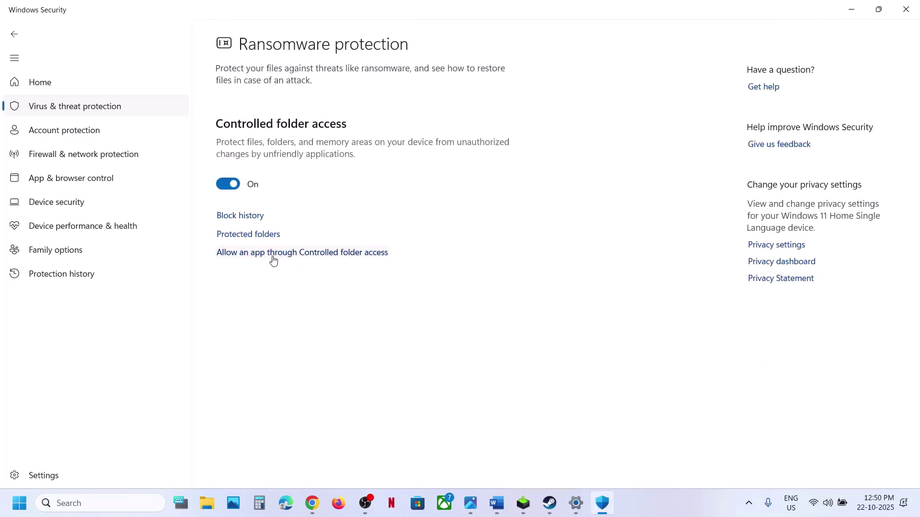
click(273, 259)
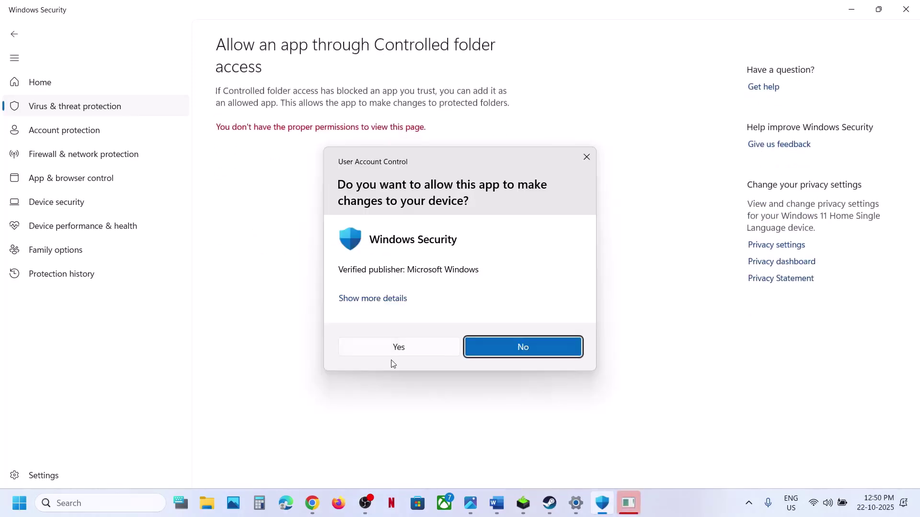
click(392, 350)
Allow Bloodlines2.exe from the Bloodlines 2 game folder through Controlled folder access.
click(301, 139)
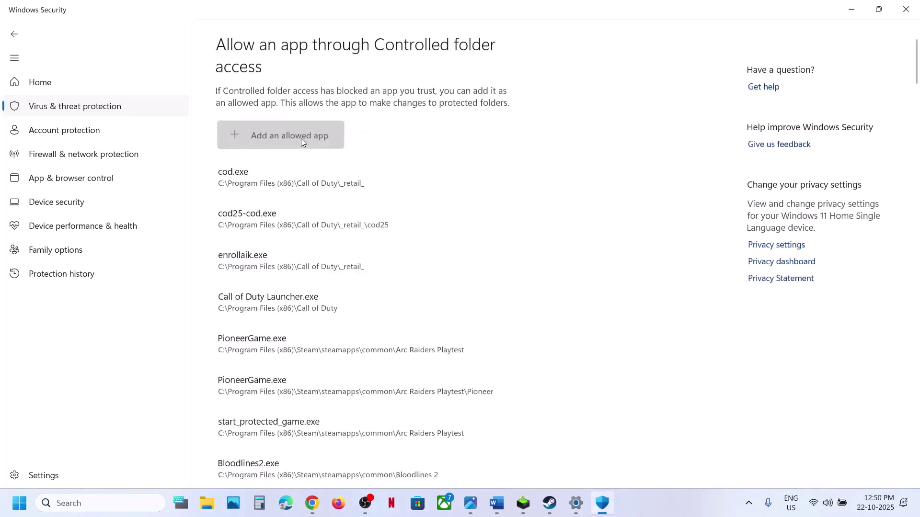
click(293, 187)
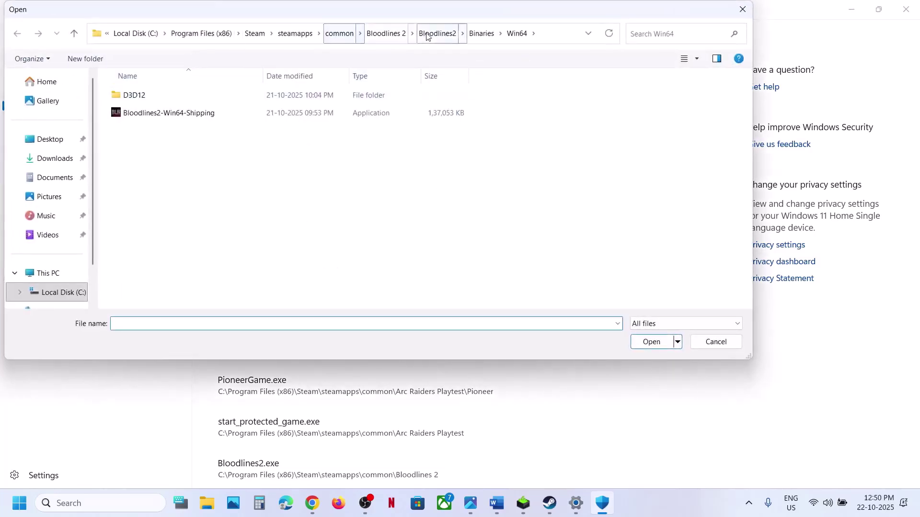
click(341, 35)
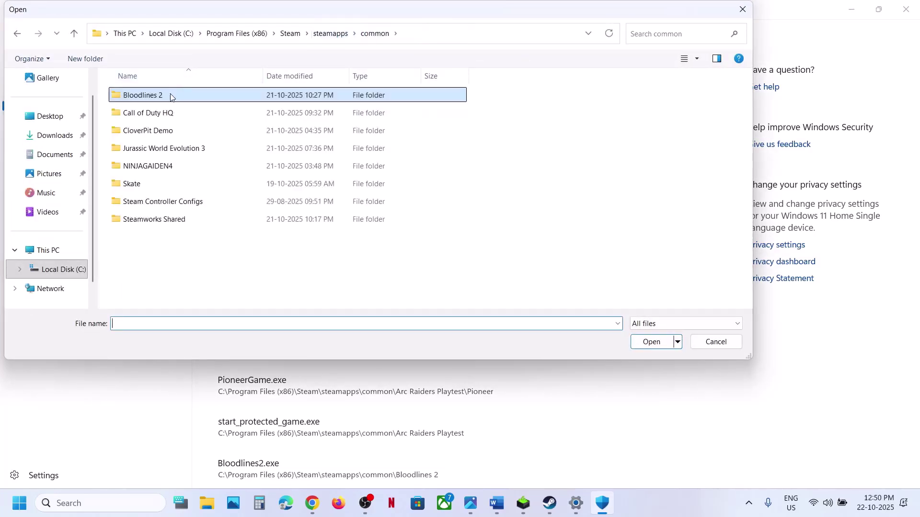
double_click(172, 97)
click(162, 150)
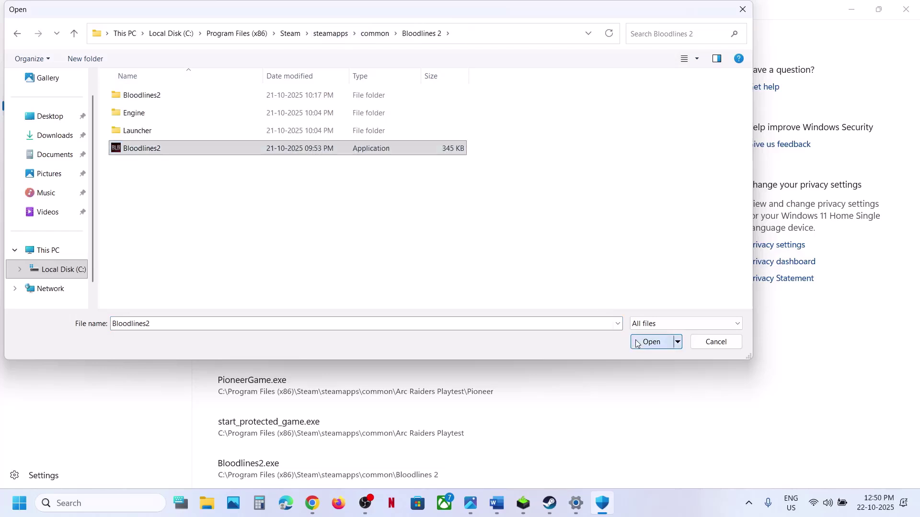
click(652, 342)
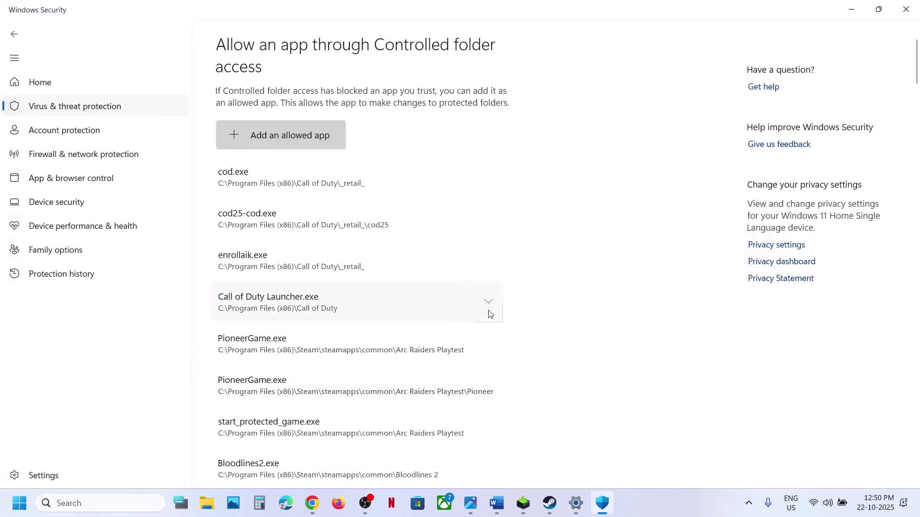
Allow Bloodlines2-Win64-Shipping.exe from Bloodlines2\Binaries\Win64 as well.
click(278, 135)
click(302, 181)
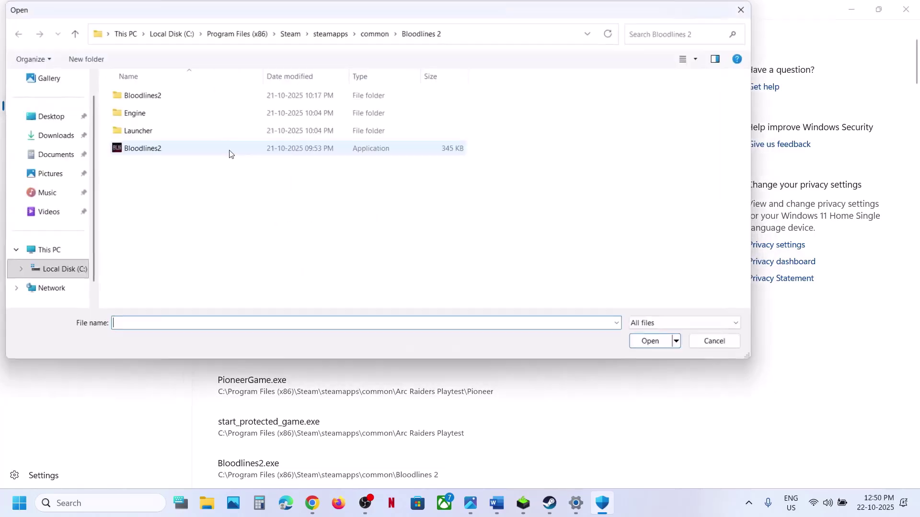
double_click(143, 96)
double_click(145, 99)
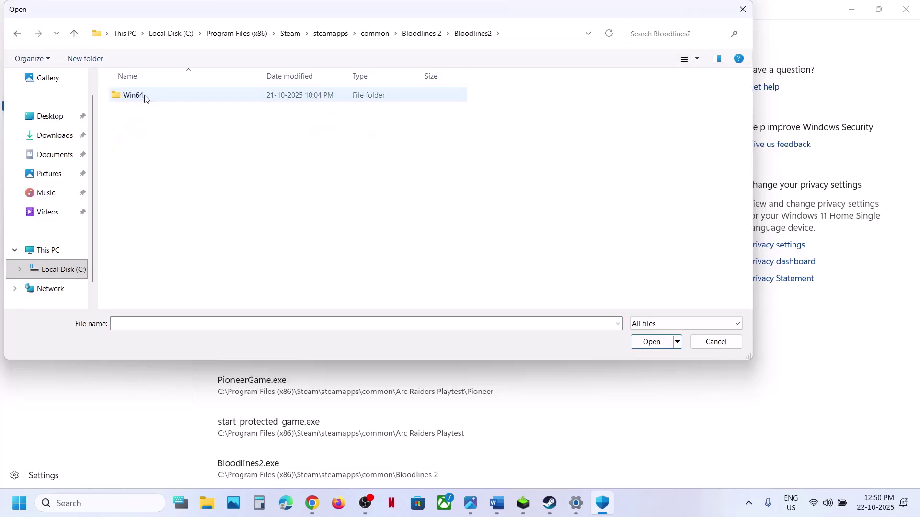
double_click(144, 96)
click(153, 113)
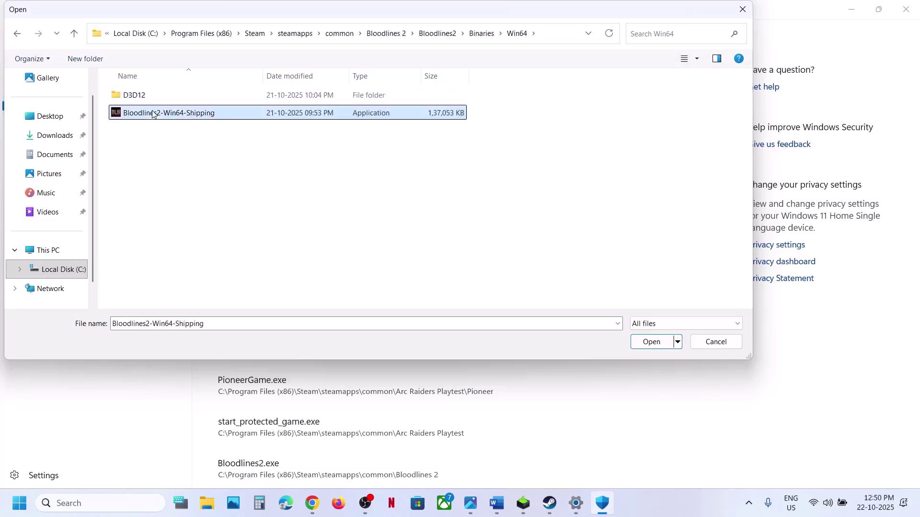
click(638, 343)
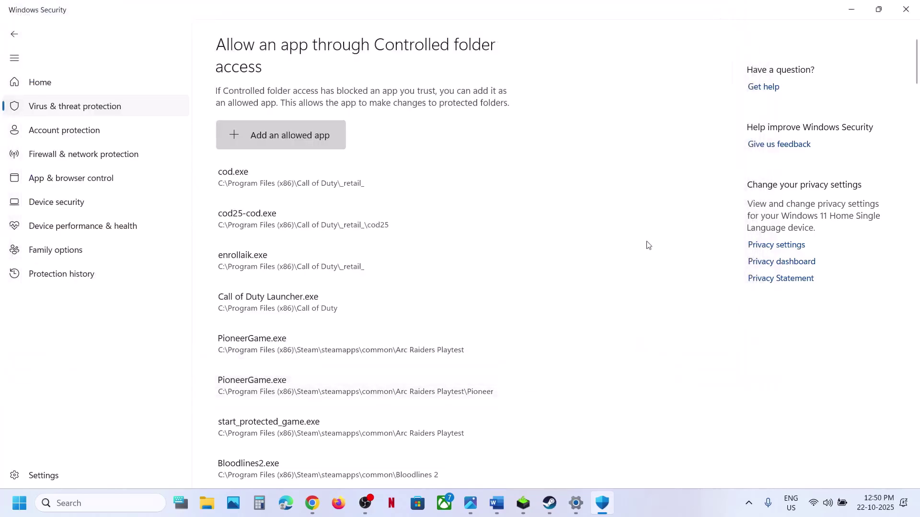
Open Windows Defender Firewall's allowed apps list in Control Panel and unlock it for changes.
click(136, 501)
text(control)
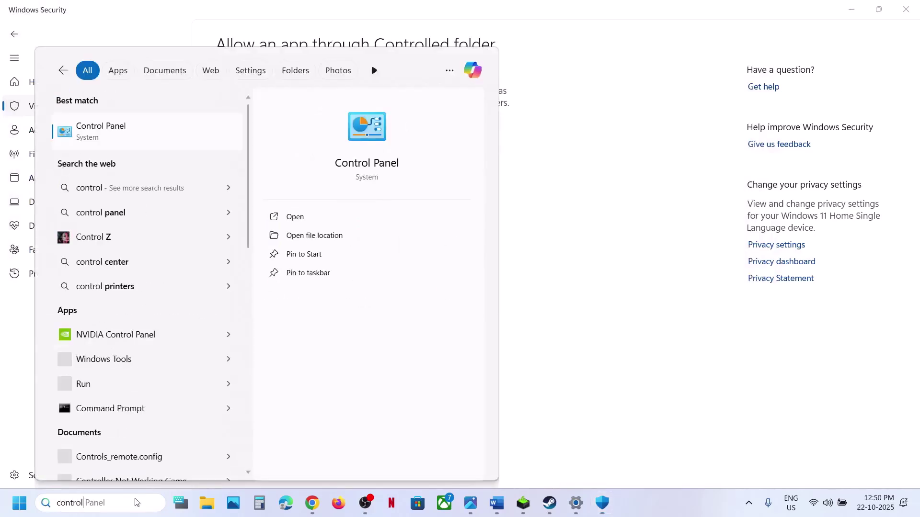
key(Return)
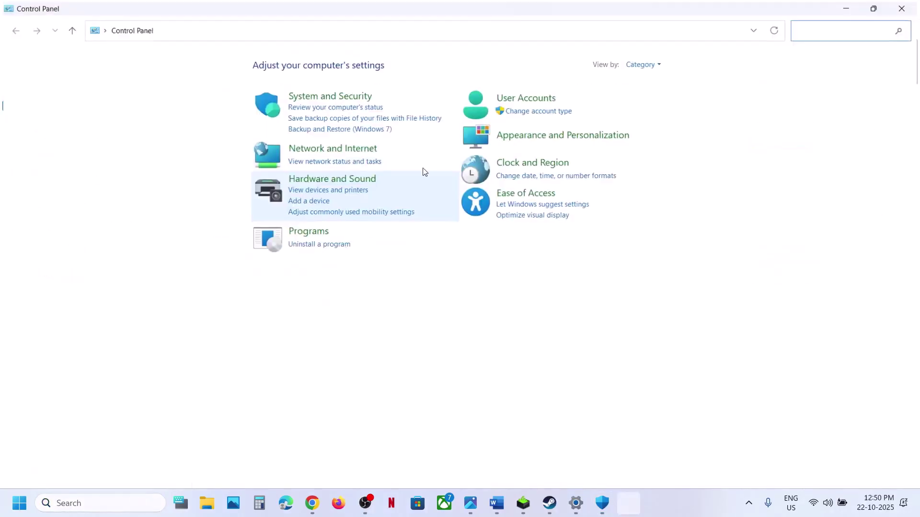
click(335, 99)
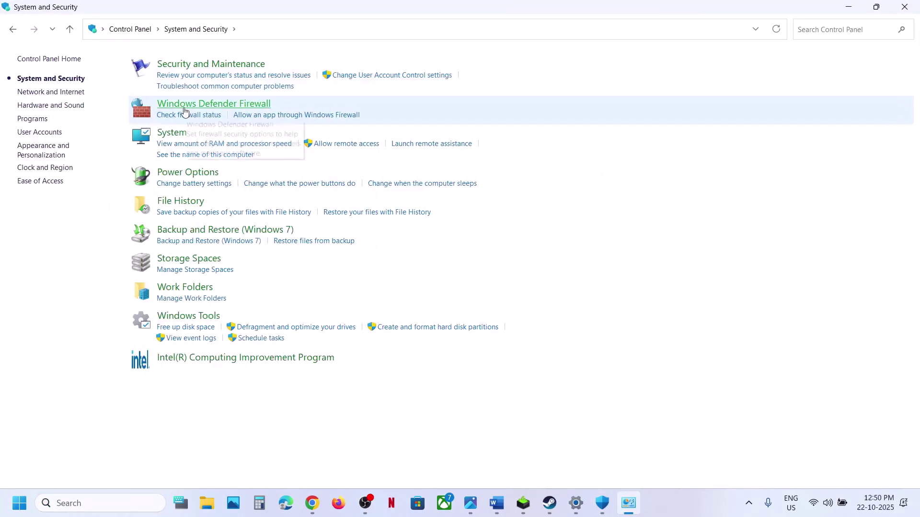
click(184, 111)
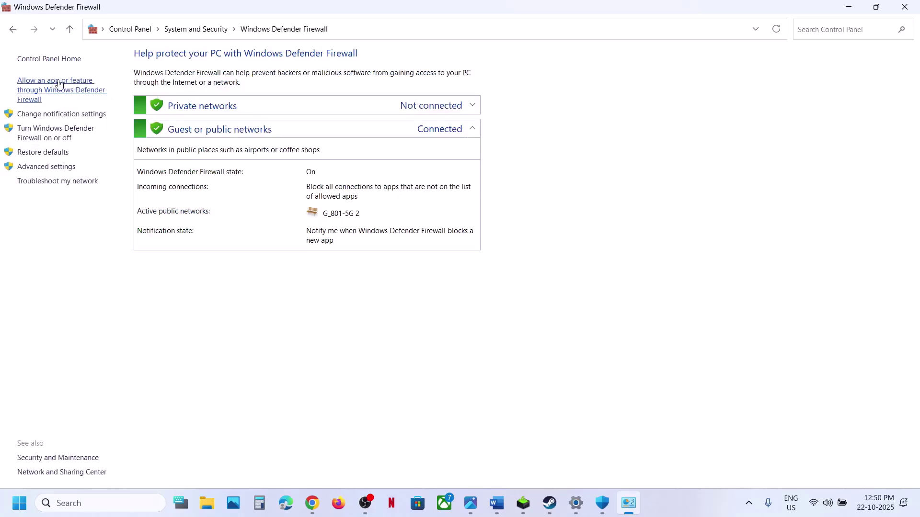
click(59, 87)
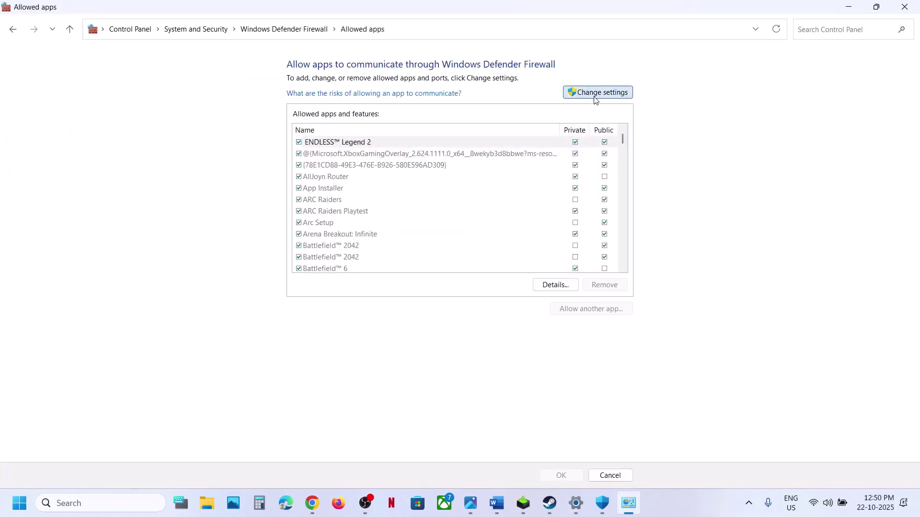
click(597, 96)
Try adding Bloodlines2.exe as a firewall exception; it is already listed.
click(598, 309)
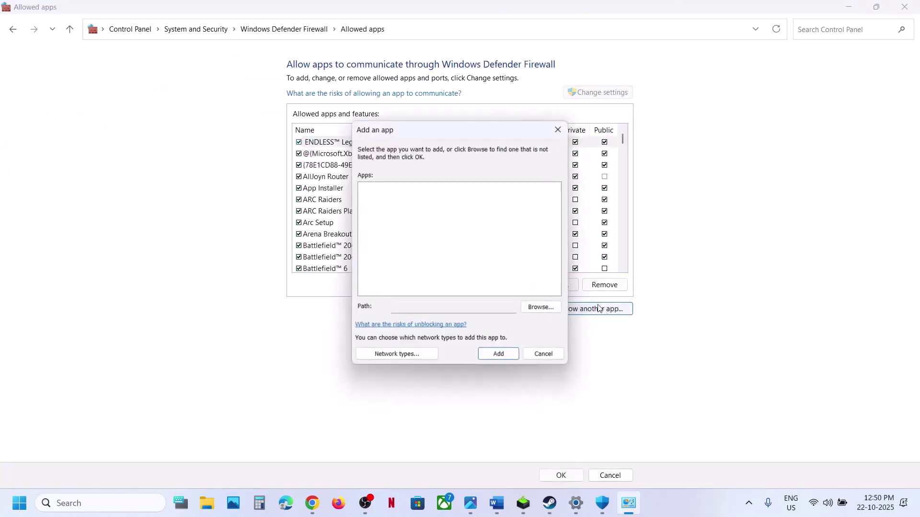
click(541, 307)
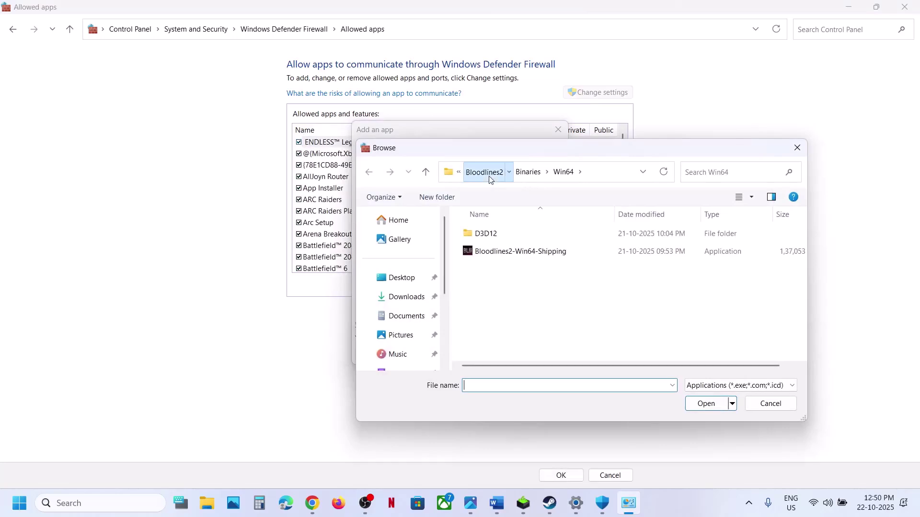
click(487, 174)
click(522, 178)
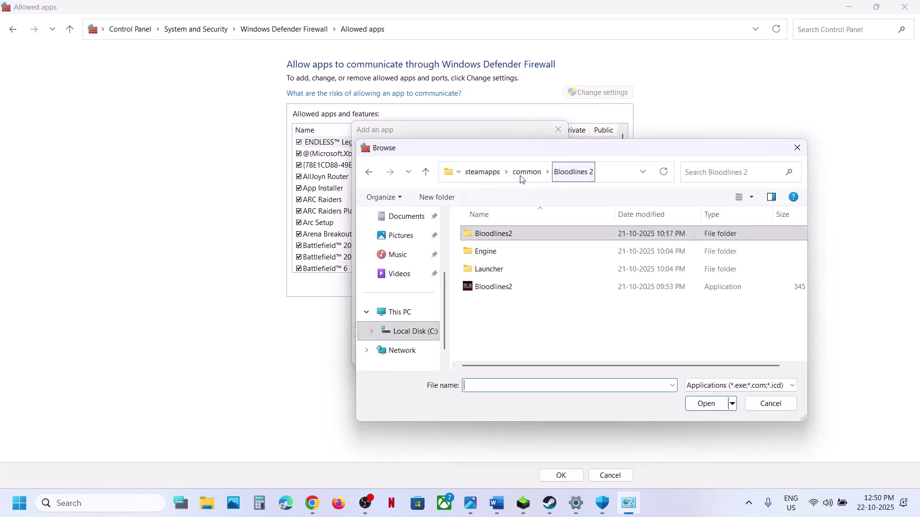
click(486, 287)
click(699, 402)
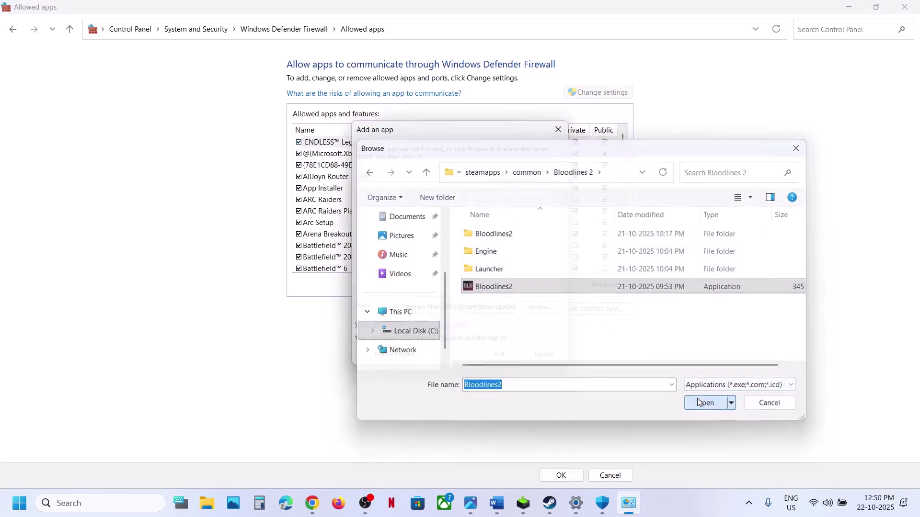
click(503, 358)
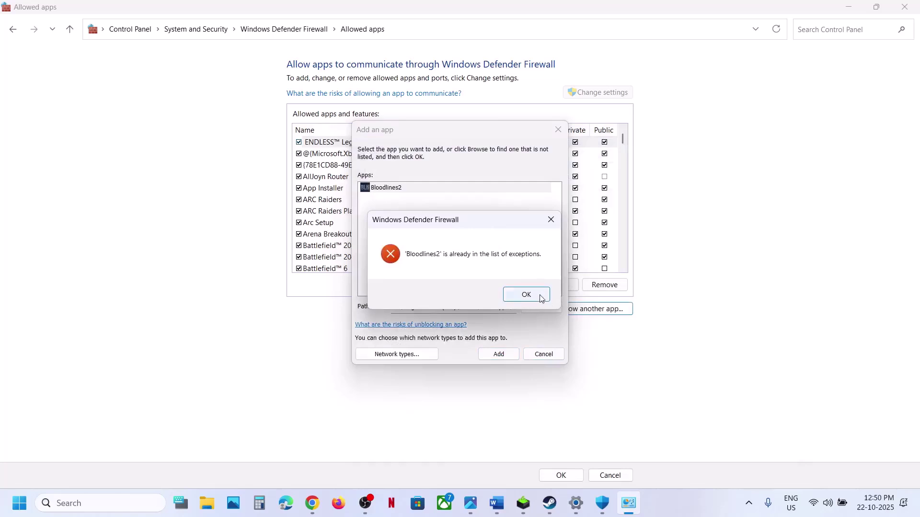
click(540, 296)
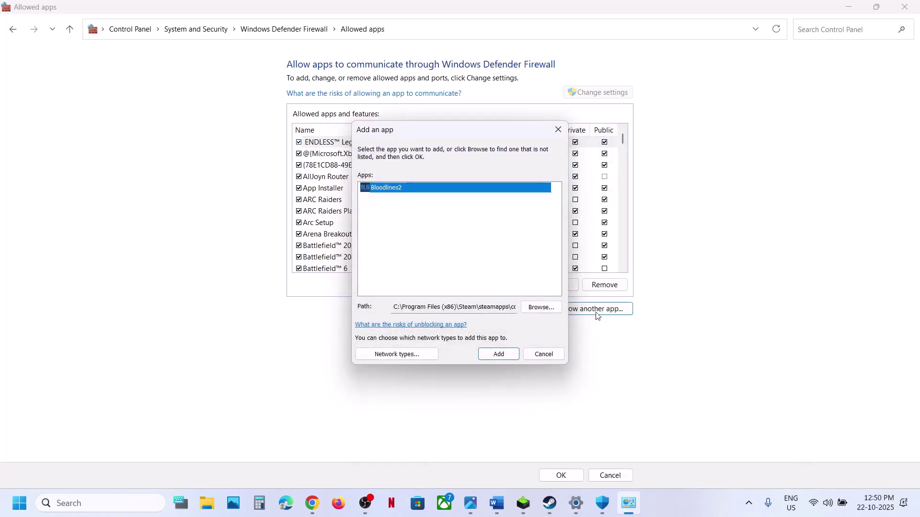
Try adding Bloodlines2-Win64-Shipping.exe from Binaries\Win64; it is also already an exception.
click(541, 312)
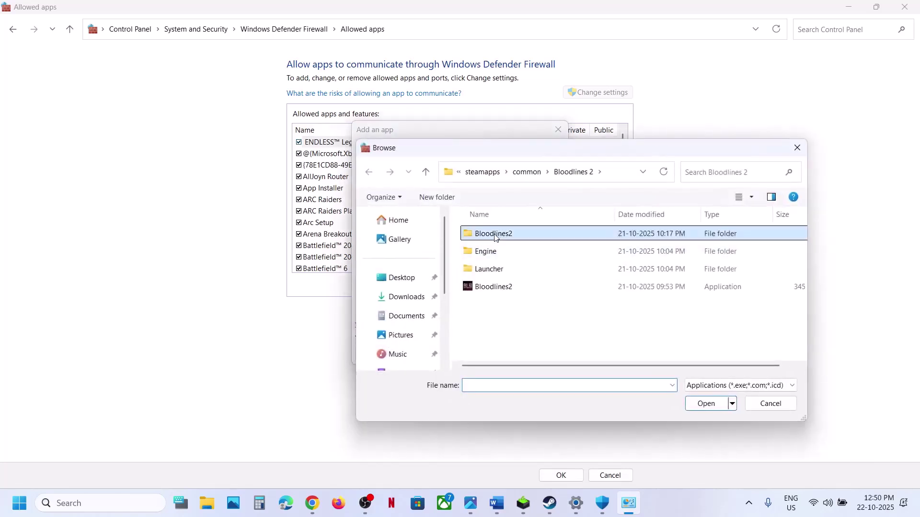
double_click(494, 234)
double_click(495, 236)
double_click(496, 235)
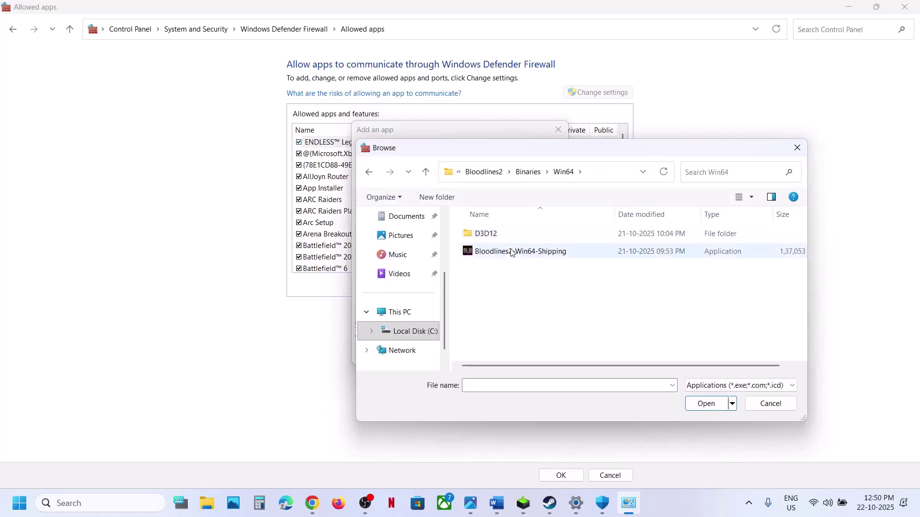
click(508, 252)
click(705, 403)
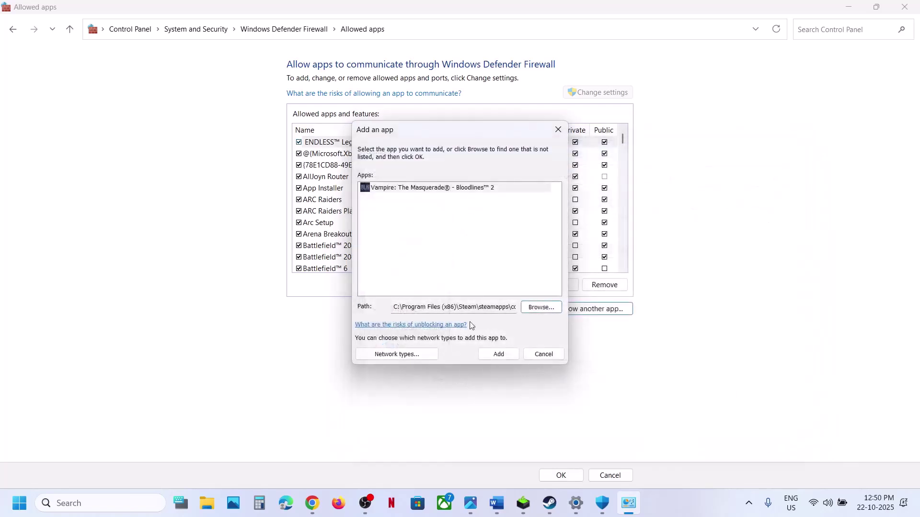
click(500, 353)
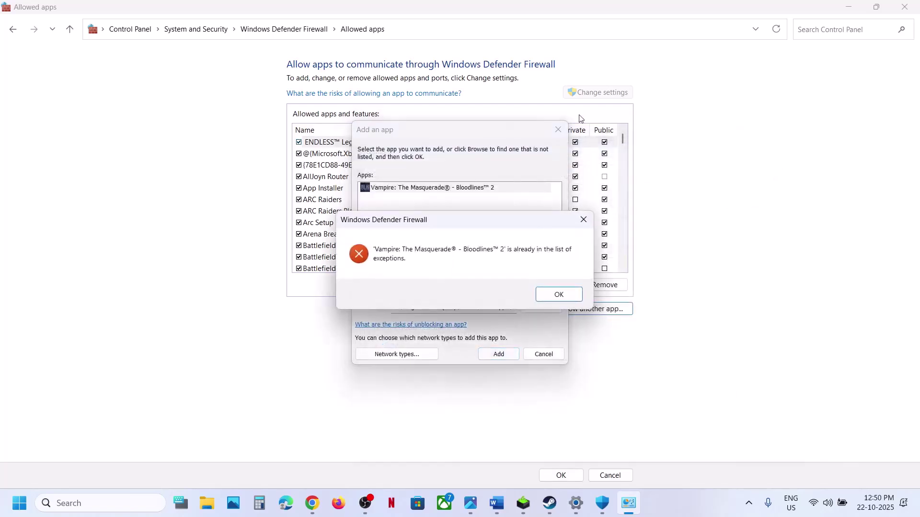
click(559, 294)
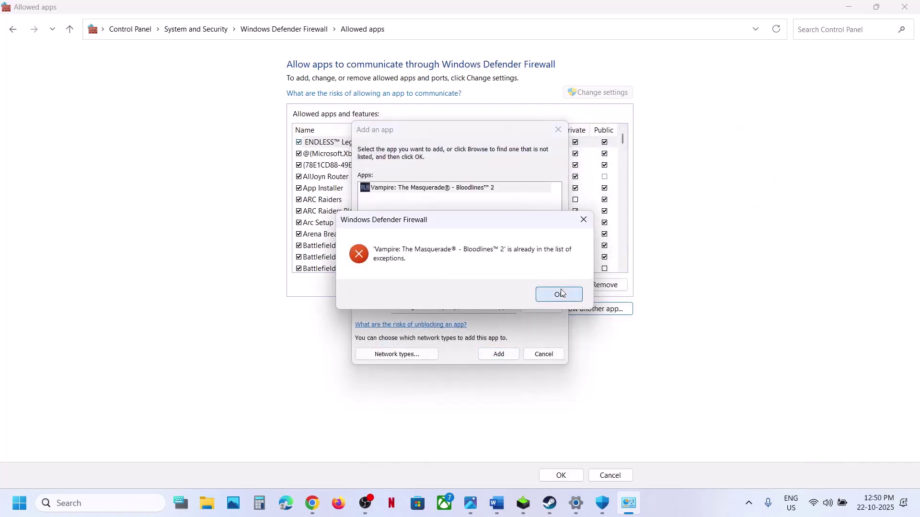
Close the Add an app dialog, the allowed apps window and Windows Security.
click(559, 130)
click(913, 8)
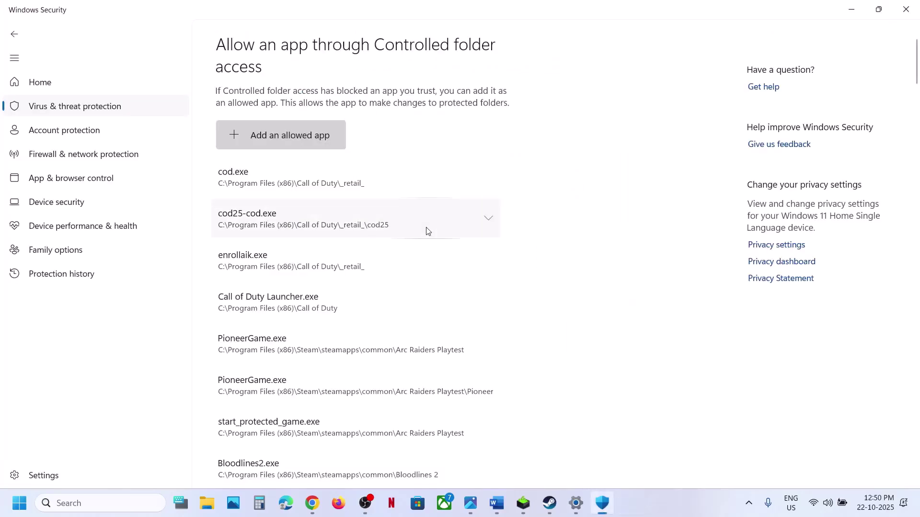
click(913, 9)
Close Settings, scroll to Step 6 in Word and open the nvidia.com driver Download link.
click(913, 9)
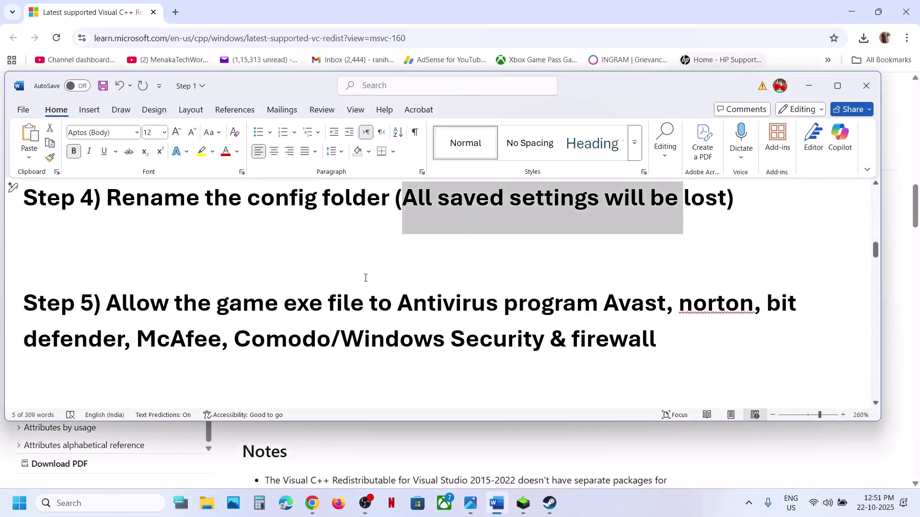
scroll(365, 278, down, 3)
scroll(365, 275, up, 3)
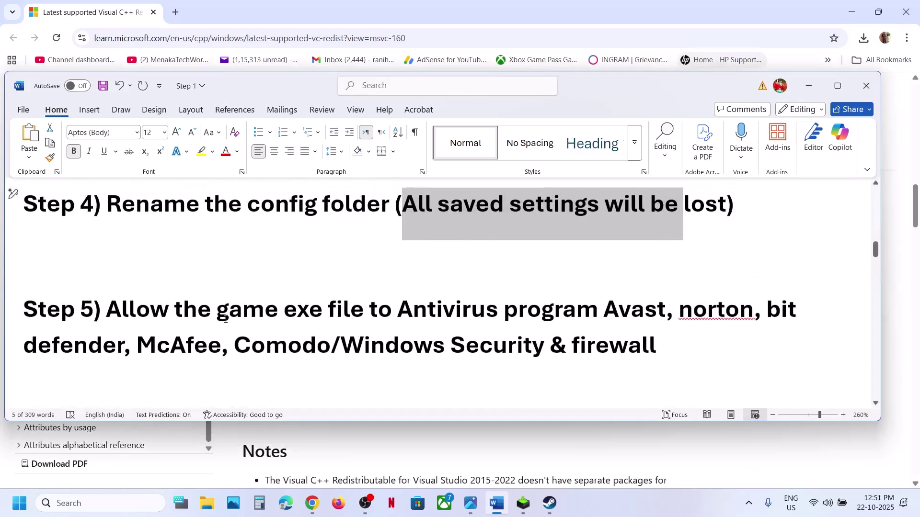
drag(607, 313, 400, 353)
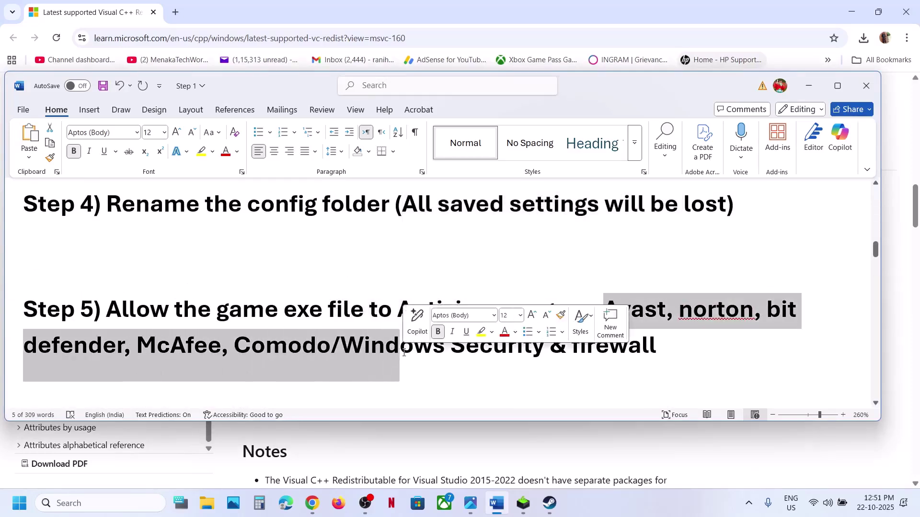
click(403, 352)
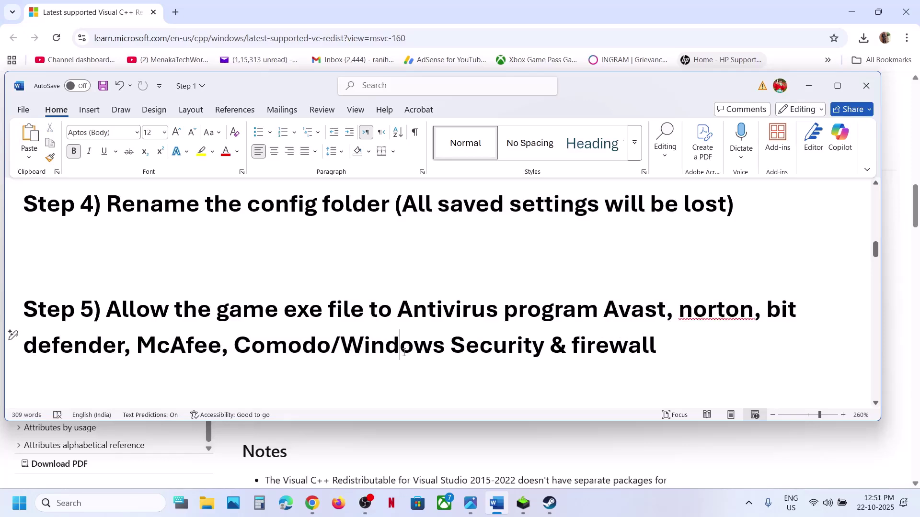
scroll(403, 353, down, 4)
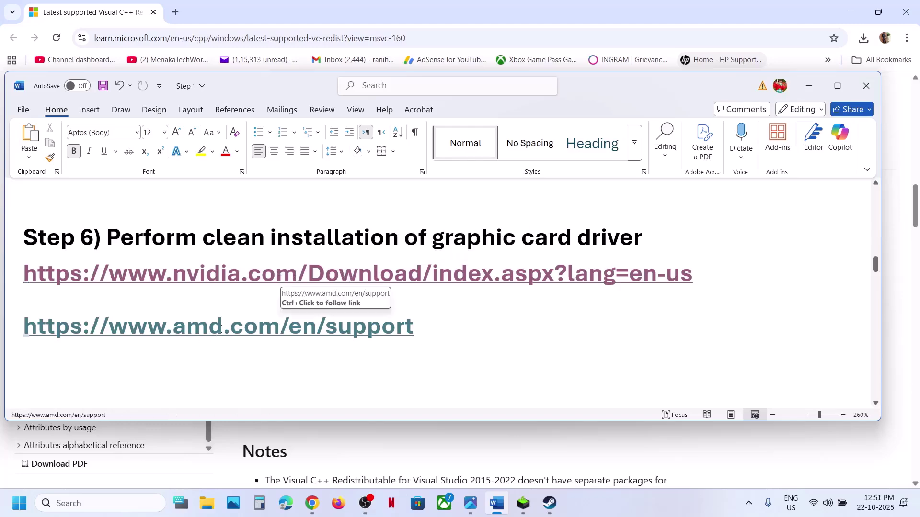
ctrl+click(249, 280)
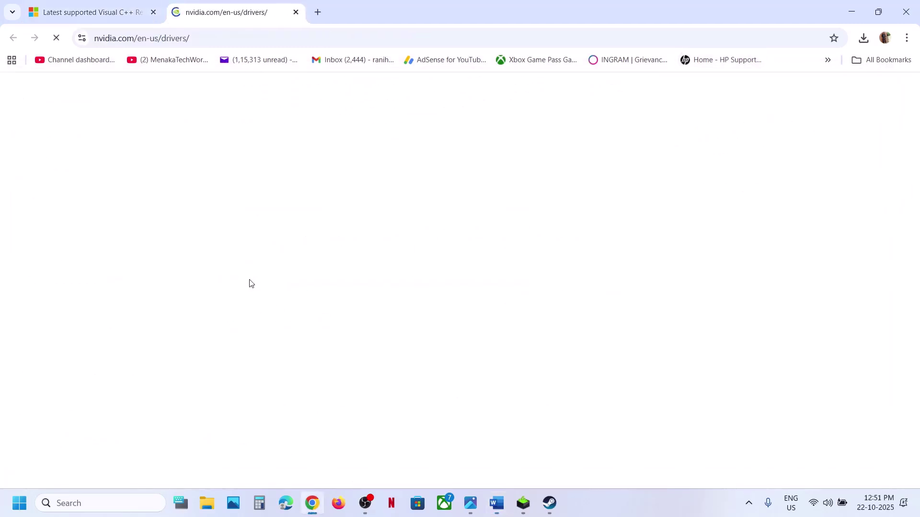
Find drivers for the RTX 3050 Laptop GPU on Windows 11 and download Game Ready Driver 581.57.
scroll(175, 359, down, 6)
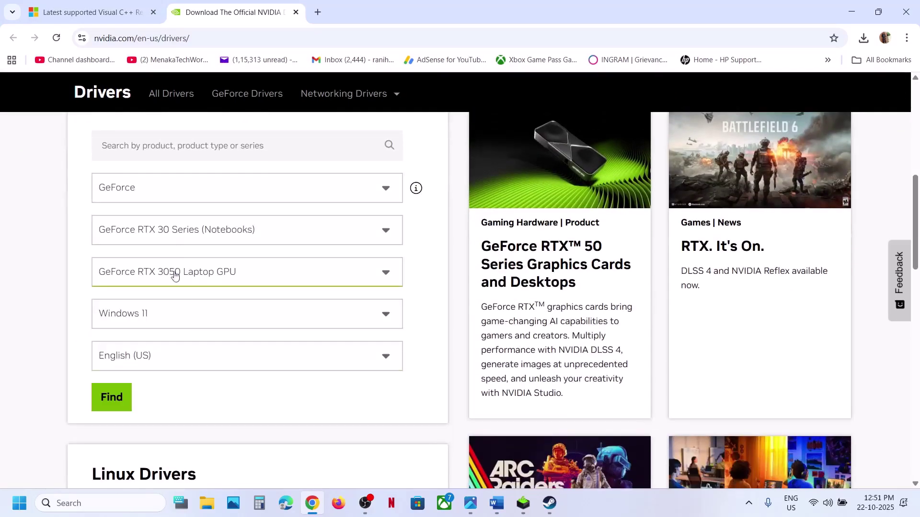
click(115, 396)
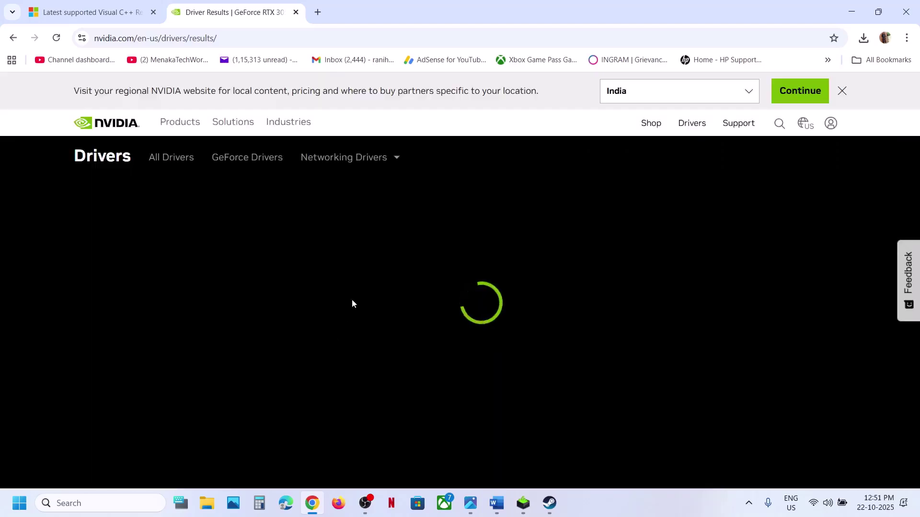
scroll(356, 297, down, 6)
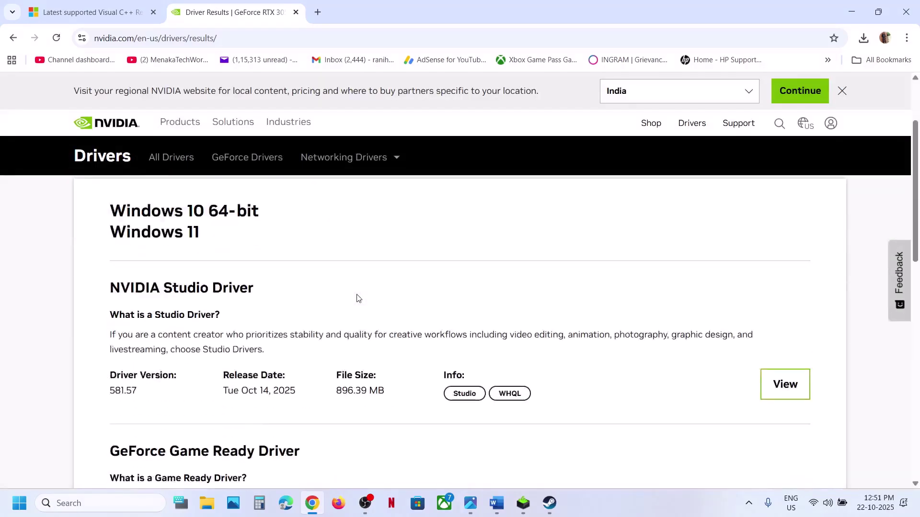
drag(145, 283, 495, 339)
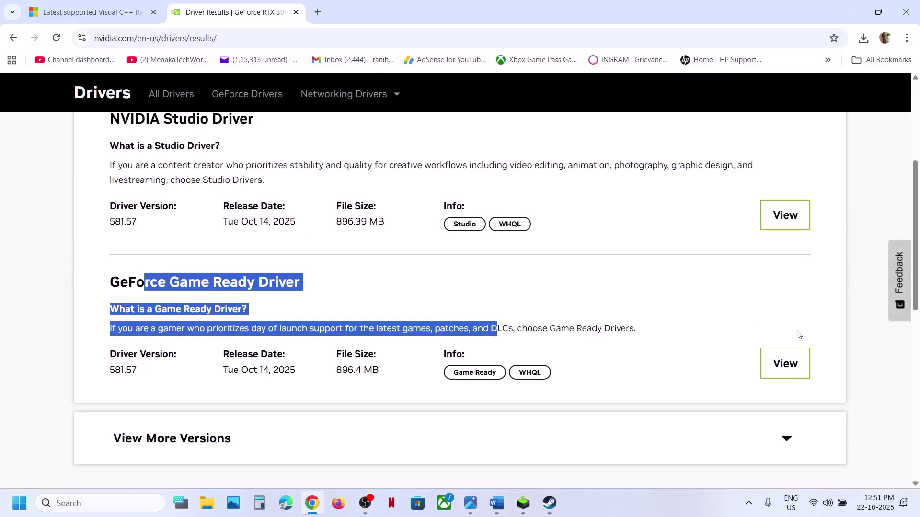
click(781, 362)
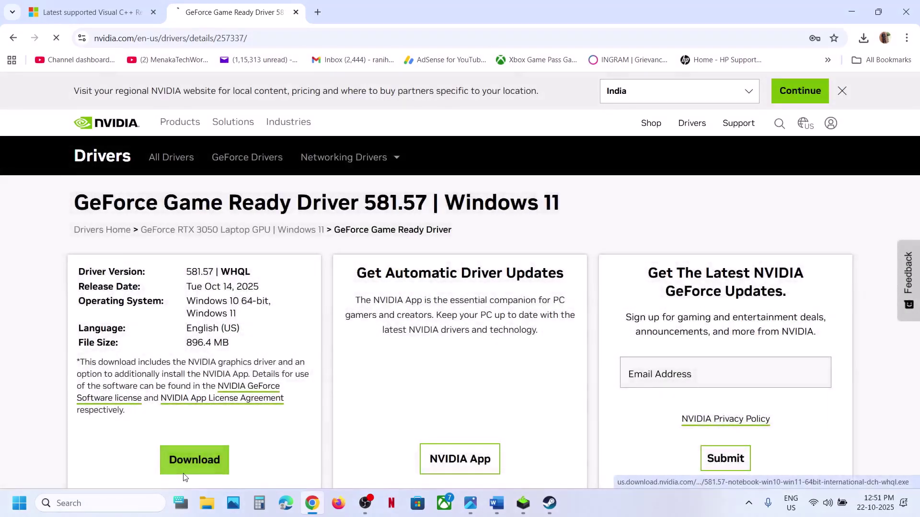
click(193, 462)
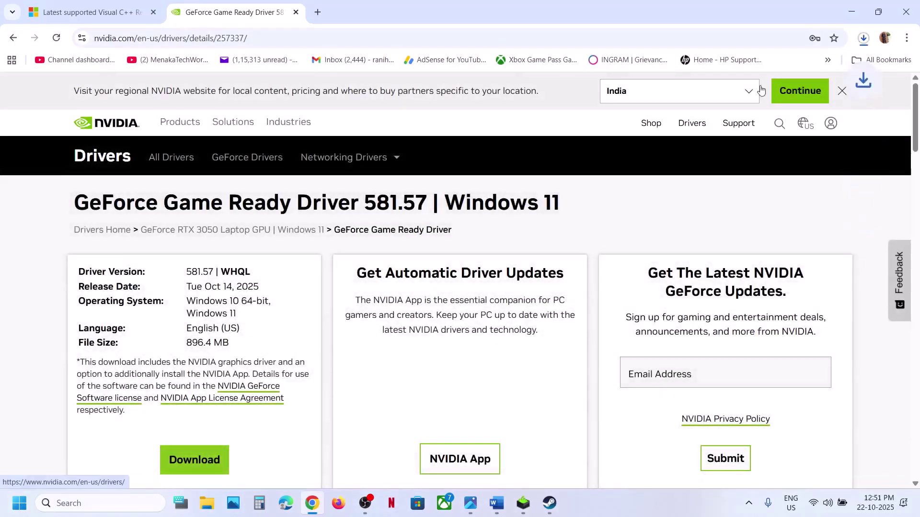
click(863, 42)
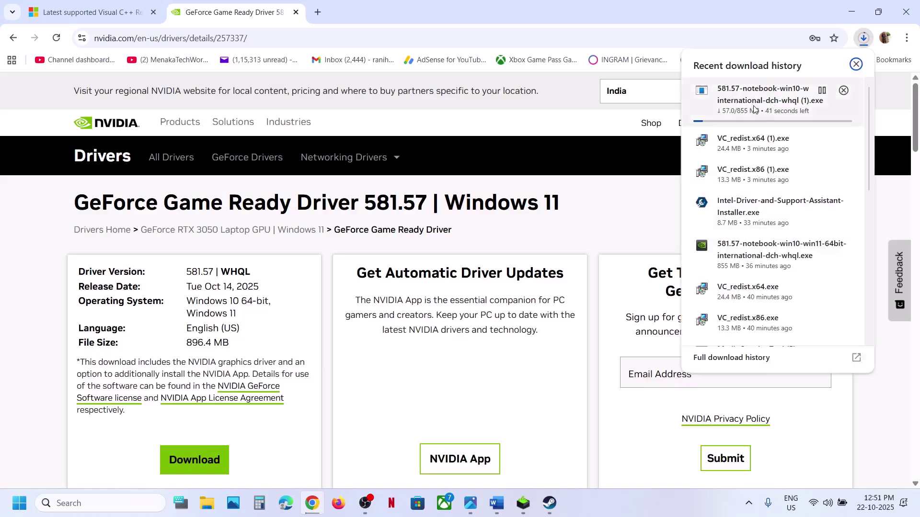
Accept the NVIDIA installer license and proceed to Custom installation with clean install ticked.
click(532, 511)
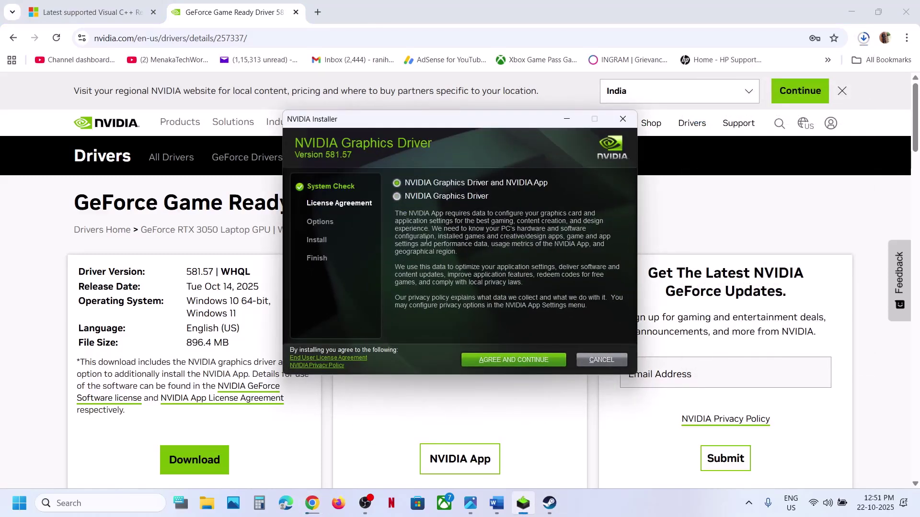
click(511, 362)
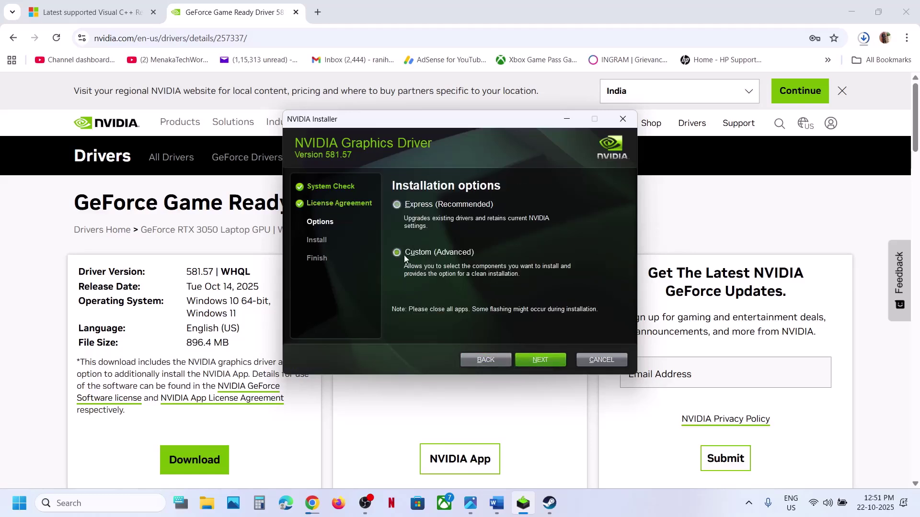
click(532, 360)
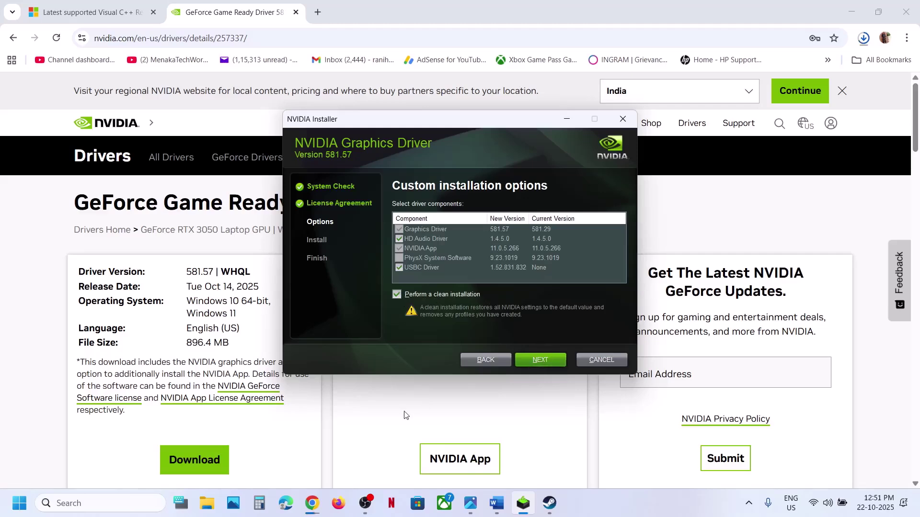
Check the Start menu power options without restarting, then return to the Word guide.
click(394, 418)
click(19, 502)
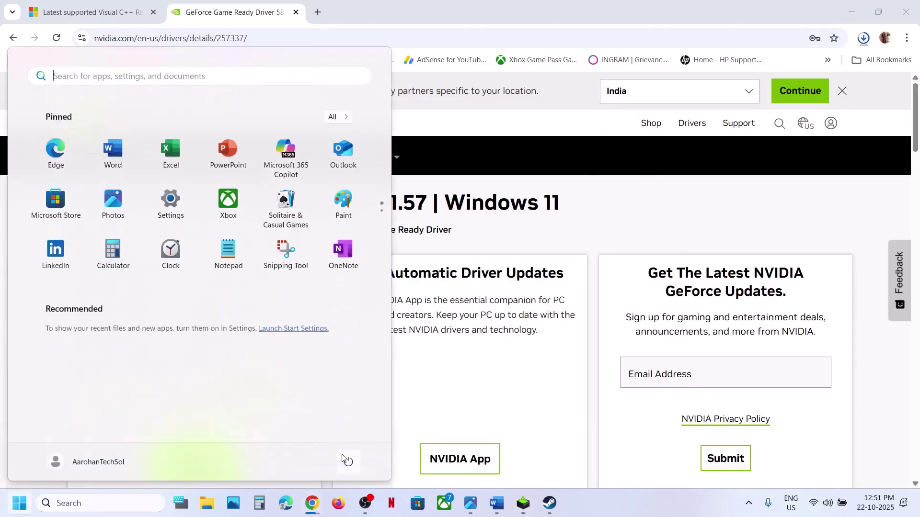
click(346, 462)
click(412, 403)
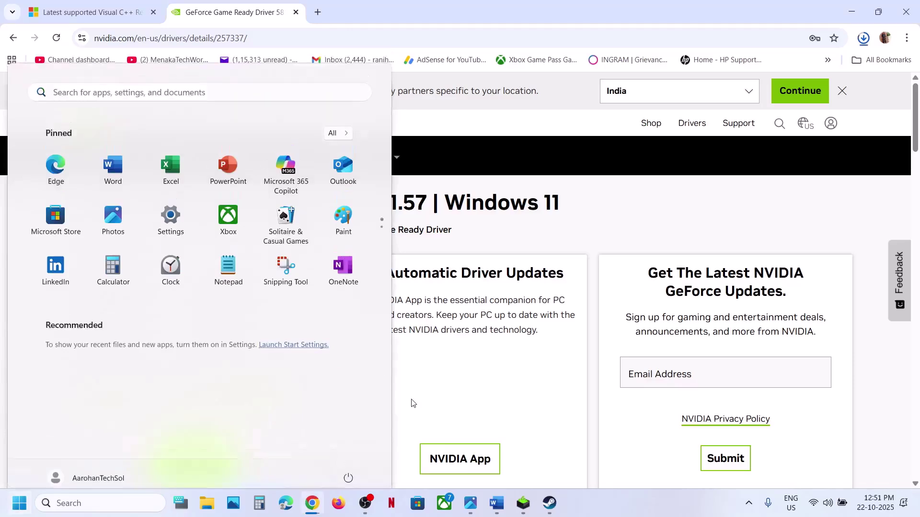
click(496, 510)
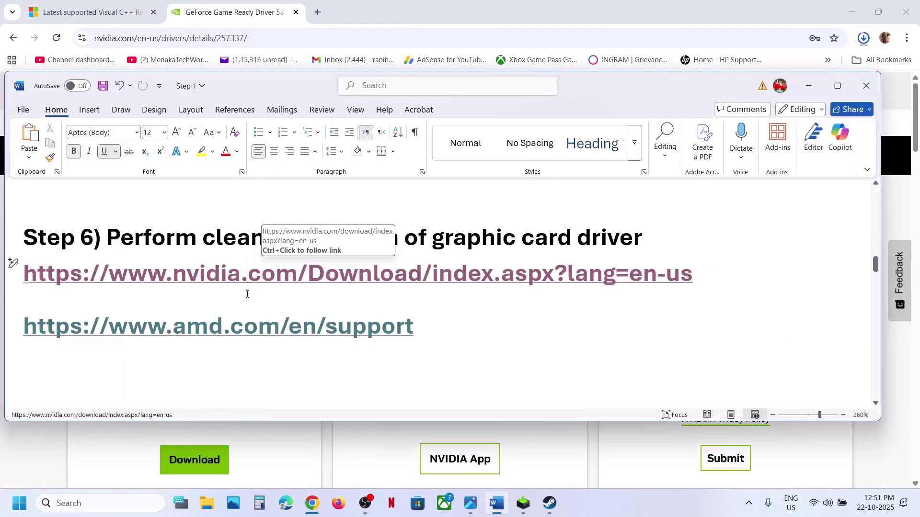
Copy 'graphics' from the Step 7 heading and search it to open Graphics settings.
scroll(247, 294, down, 4)
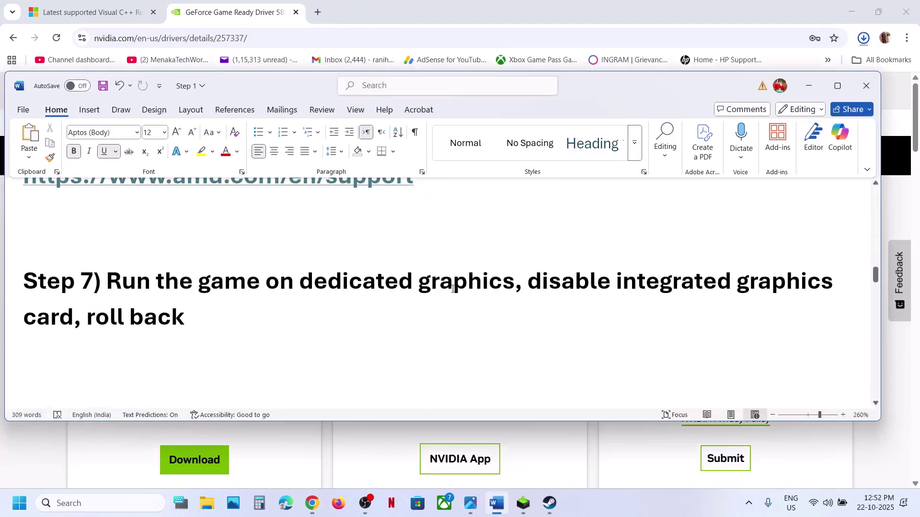
double_click(452, 289)
key(ctrl+c)
click(95, 503)
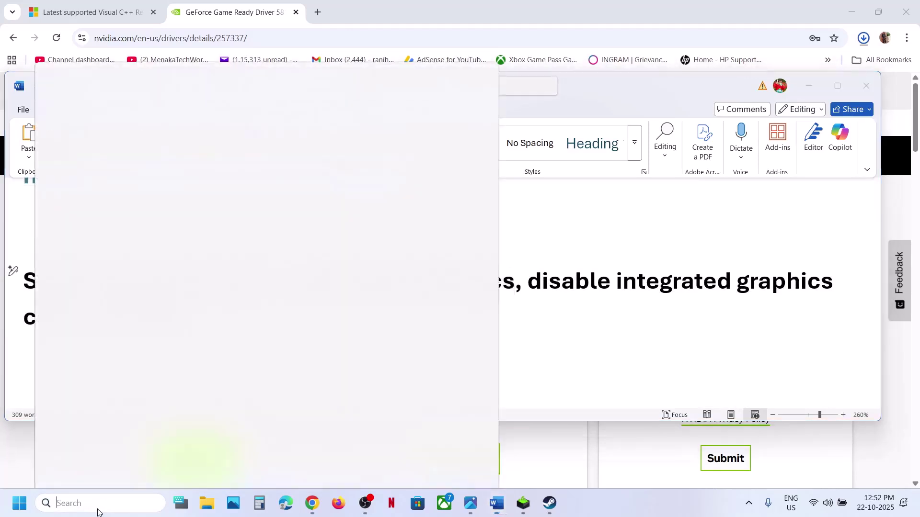
key(ctrl+v)
click(97, 136)
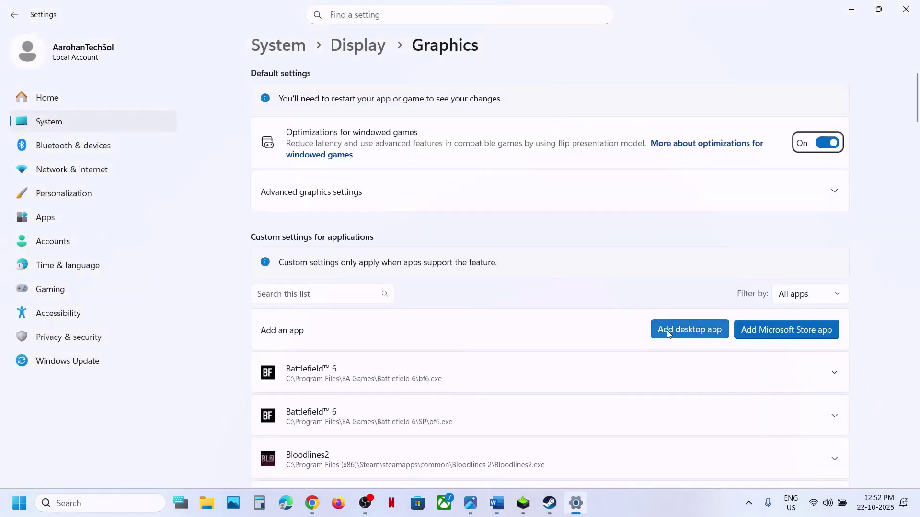
Add Bloodlines2.exe as a desktop app and set it to the NVIDIA RTX 3050 GPU.
click(667, 329)
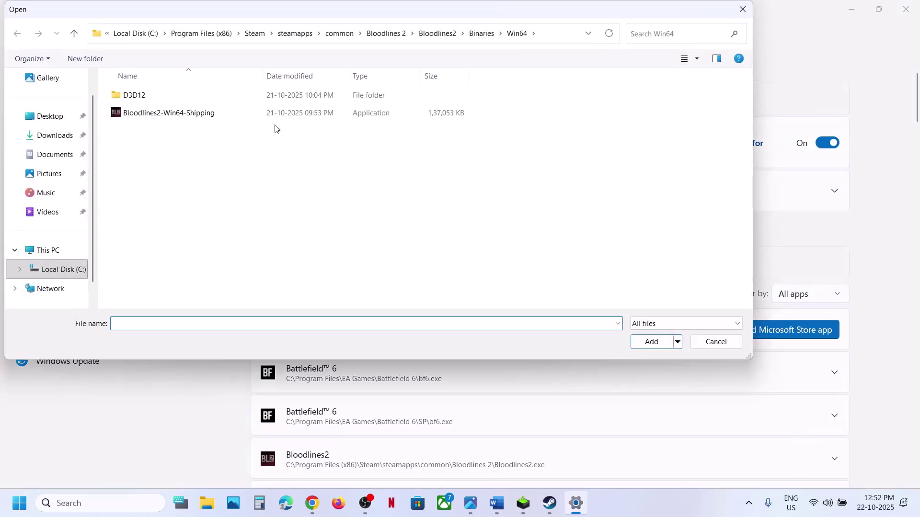
click(379, 33)
click(160, 152)
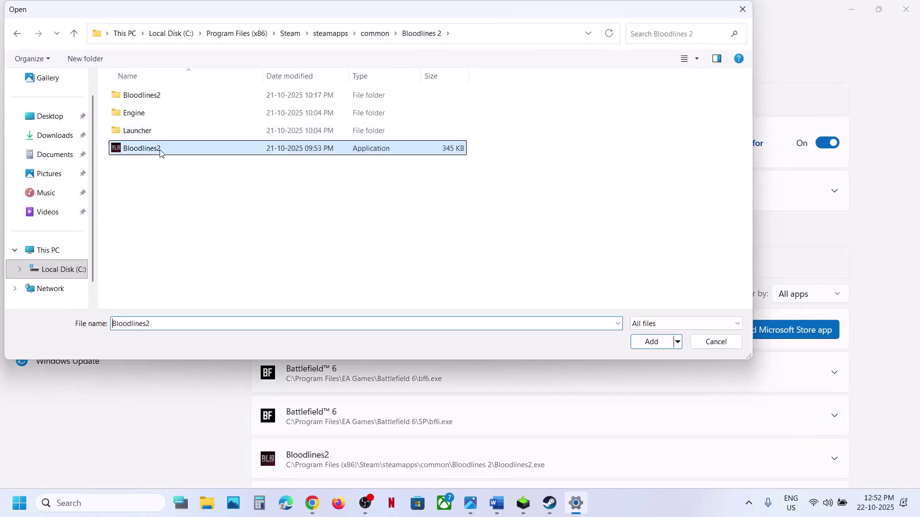
click(646, 342)
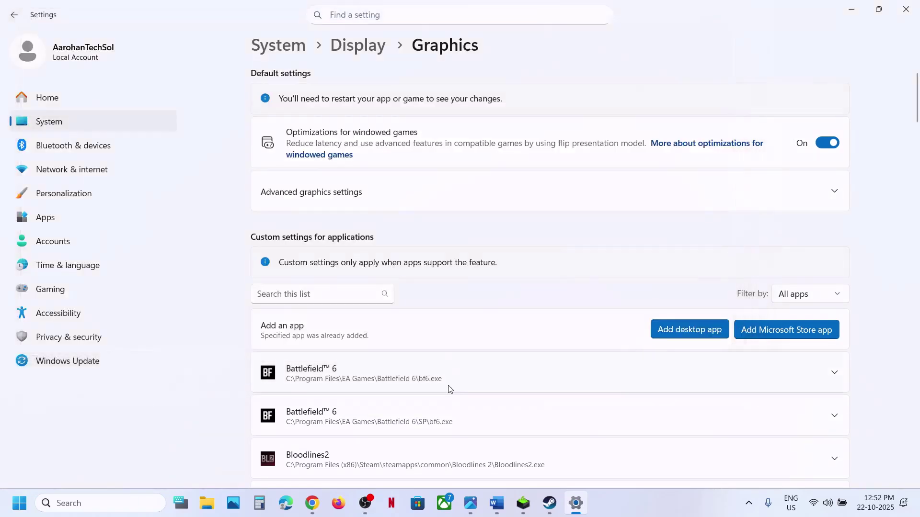
scroll(450, 389, down, 3)
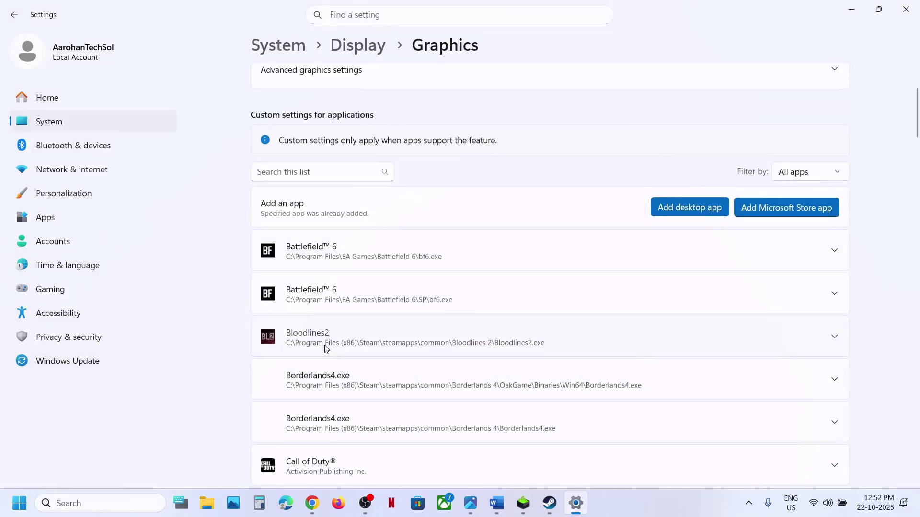
click(324, 348)
click(689, 376)
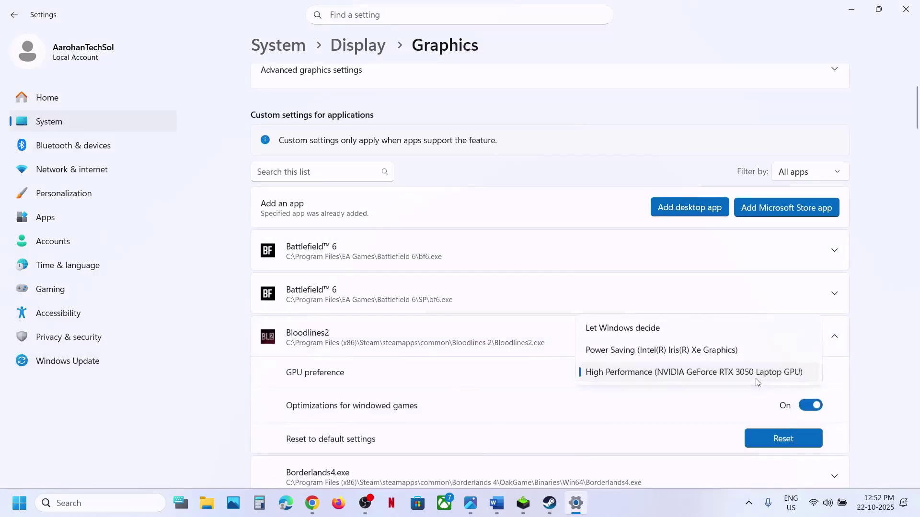
click(688, 376)
Add Bloodlines2-Win64-Shipping.exe from Bloodlines2\Binaries\Win64 to the graphics list.
scroll(455, 192, up, 2)
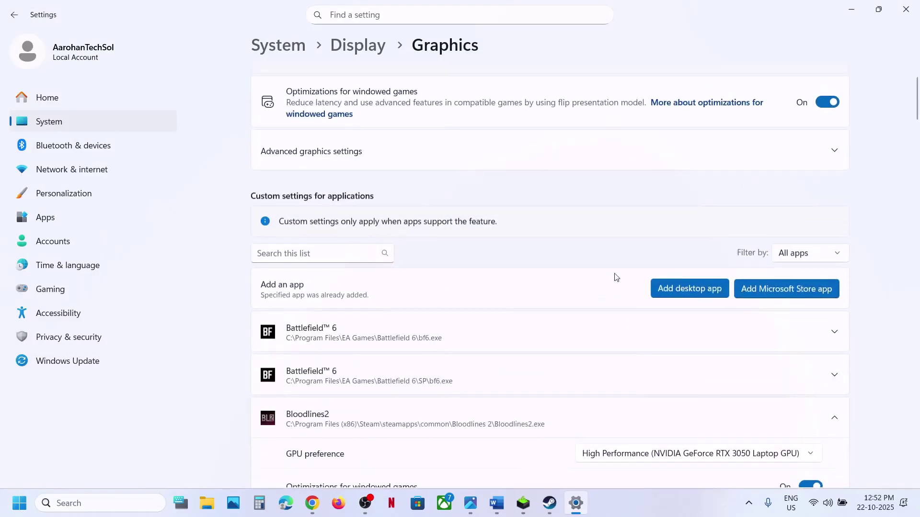
click(680, 292)
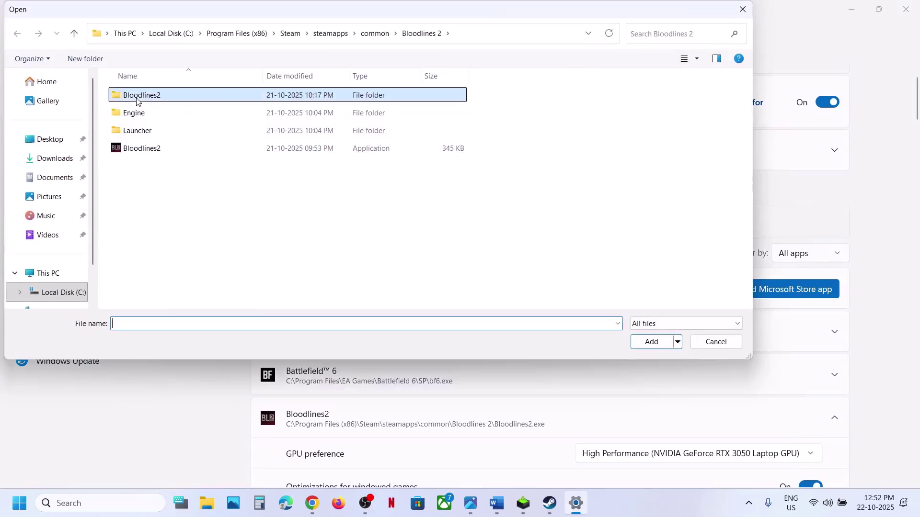
double_click(127, 95)
double_click(135, 98)
double_click(135, 97)
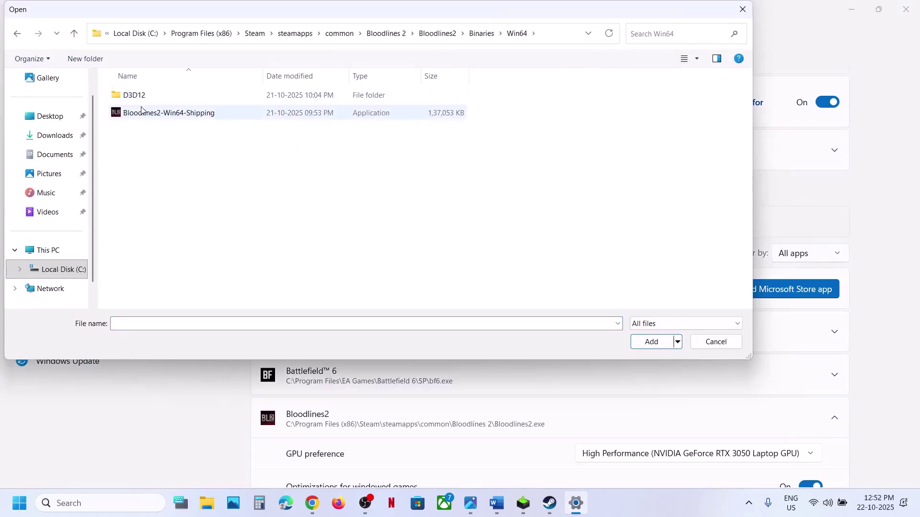
click(143, 113)
click(657, 337)
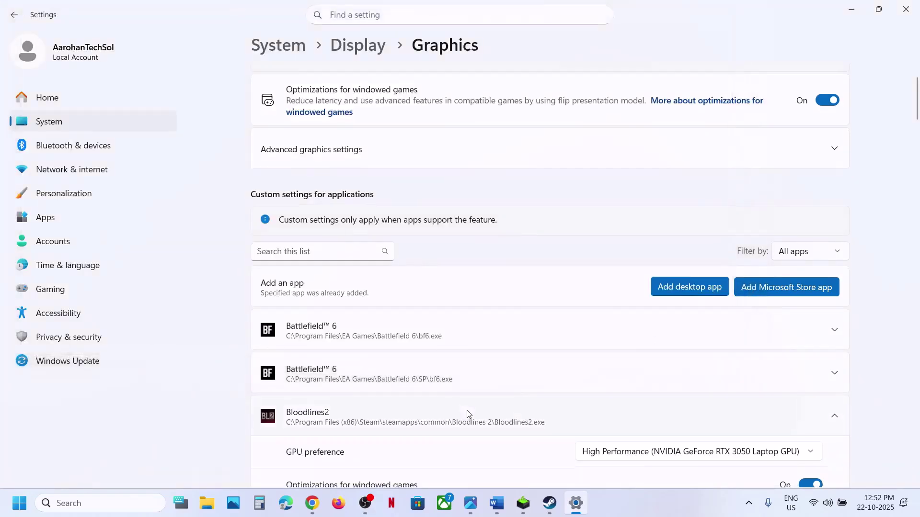
Set the shipping executable's GPU preference to High Performance NVIDIA, then close Settings.
scroll(468, 415, down, 15)
scroll(468, 415, down, 15)
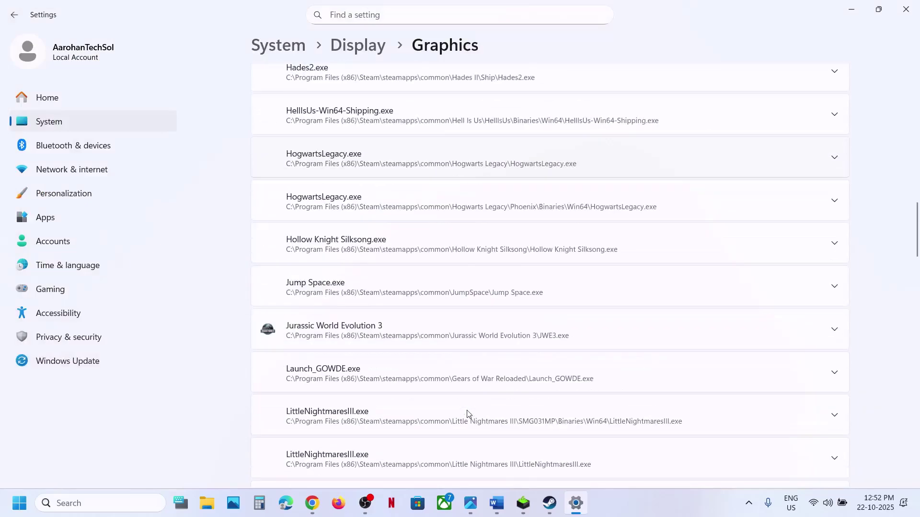
scroll(468, 415, down, 15)
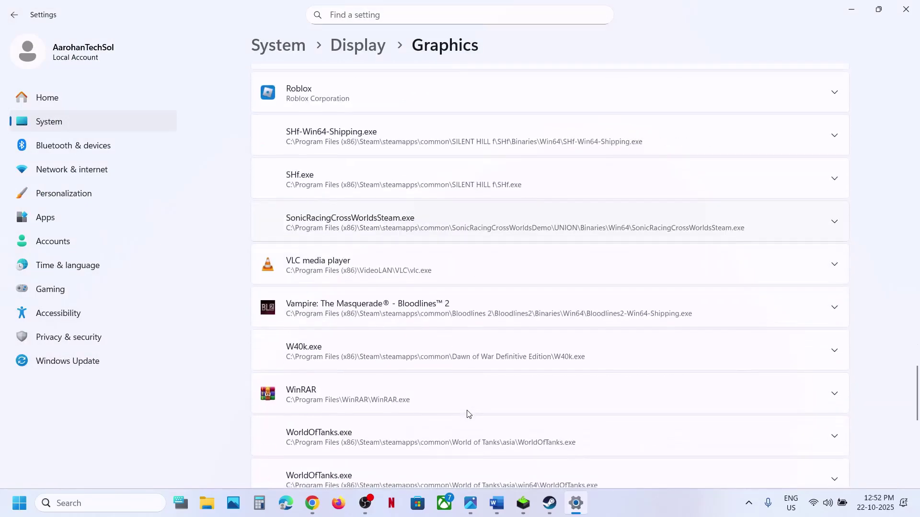
click(354, 311)
scroll(355, 347, down, 2)
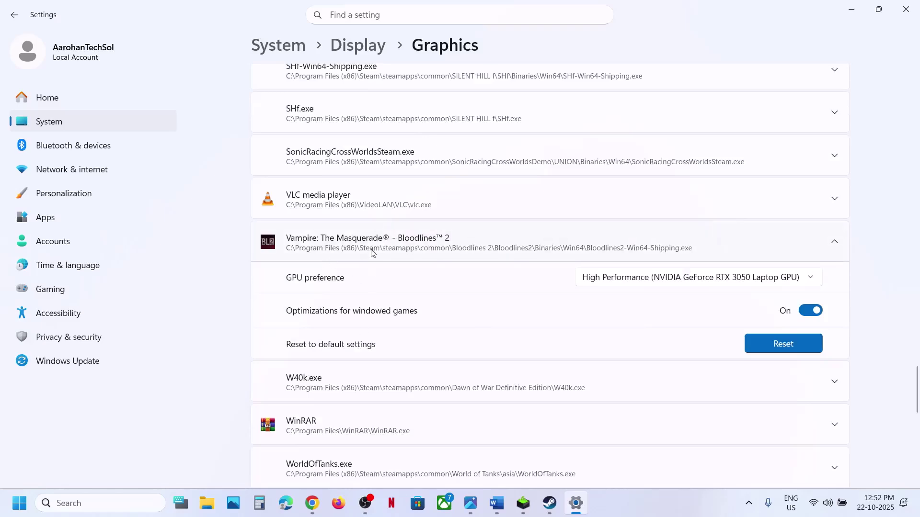
click(675, 281)
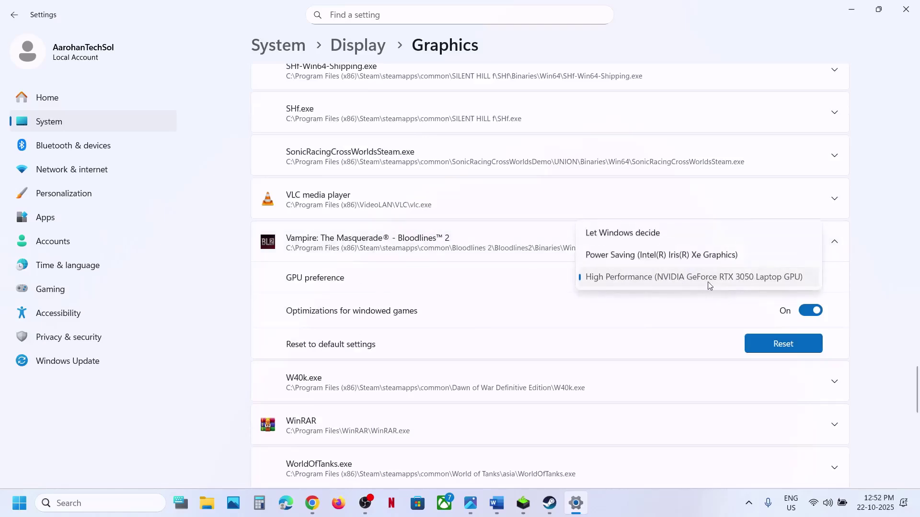
click(708, 286)
click(915, 7)
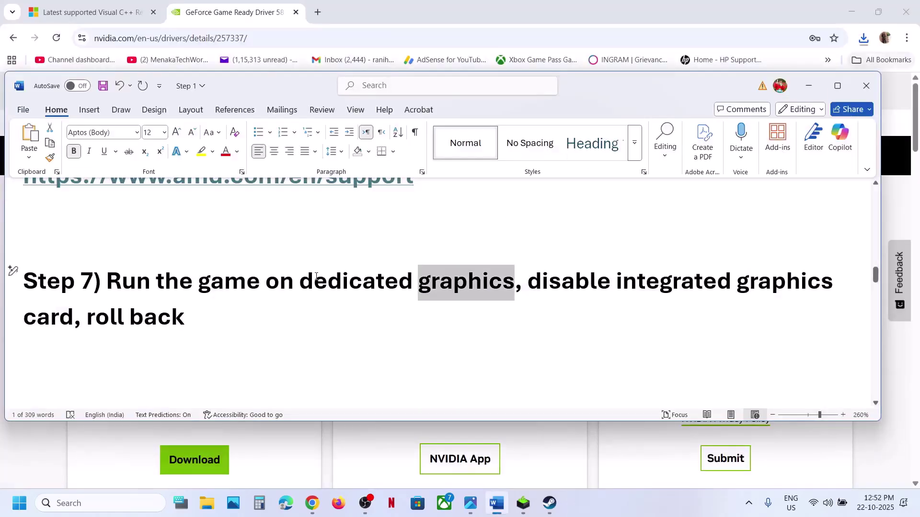
Highlight 'disable integrated graphics card' in the guide and open Device Manager.
scroll(316, 276, down, 1)
scroll(316, 276, up, 1)
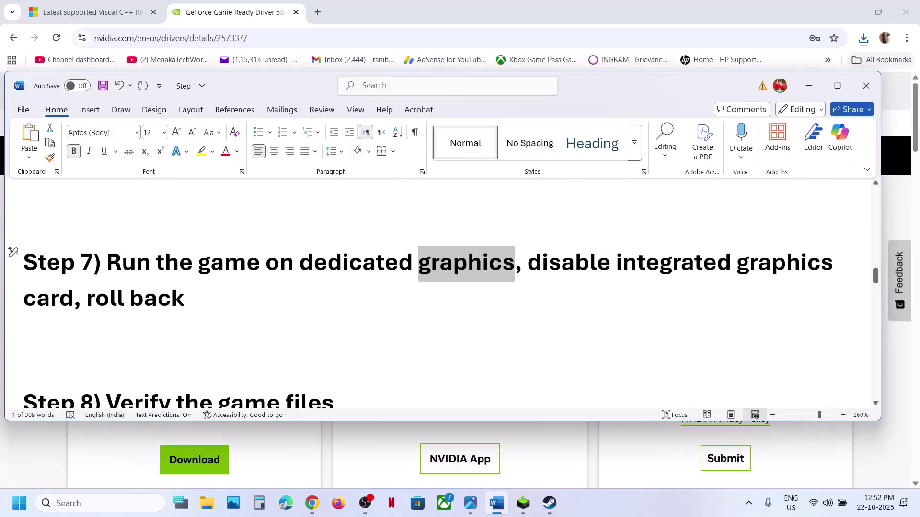
drag(540, 259, 87, 300)
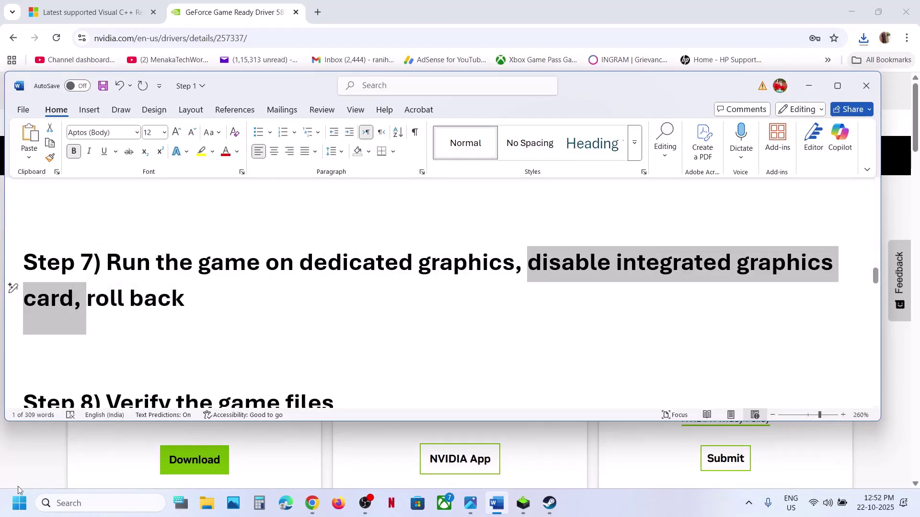
right_click(15, 507)
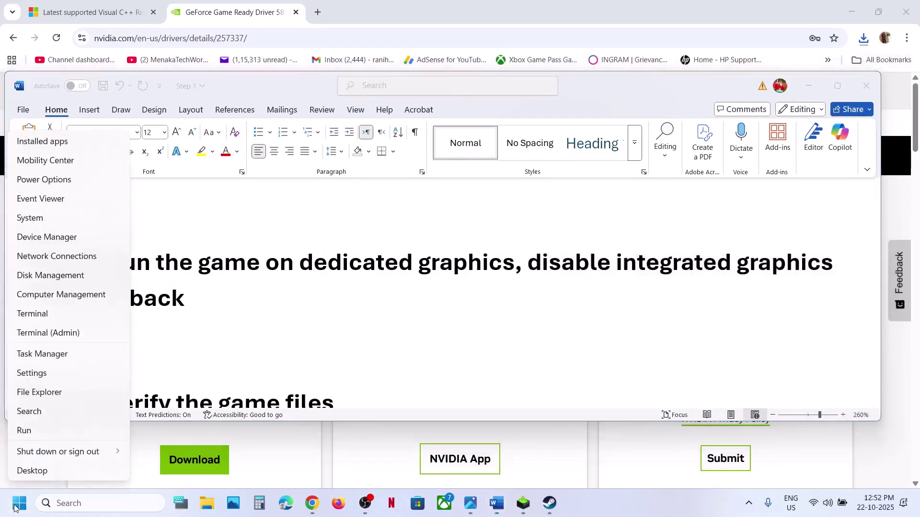
click(68, 242)
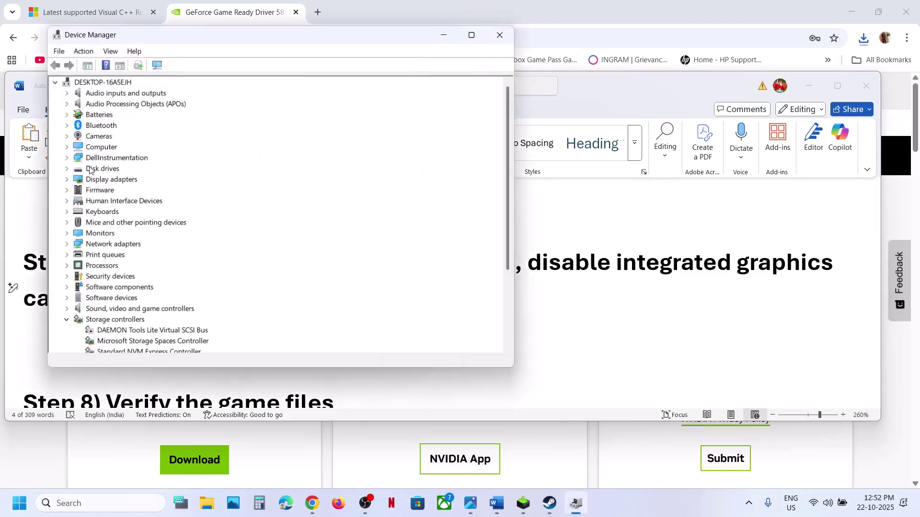
Expand Display adapters, view Intel Iris Xe Graphics options without changes, and close Device Manager.
click(66, 180)
click(124, 191)
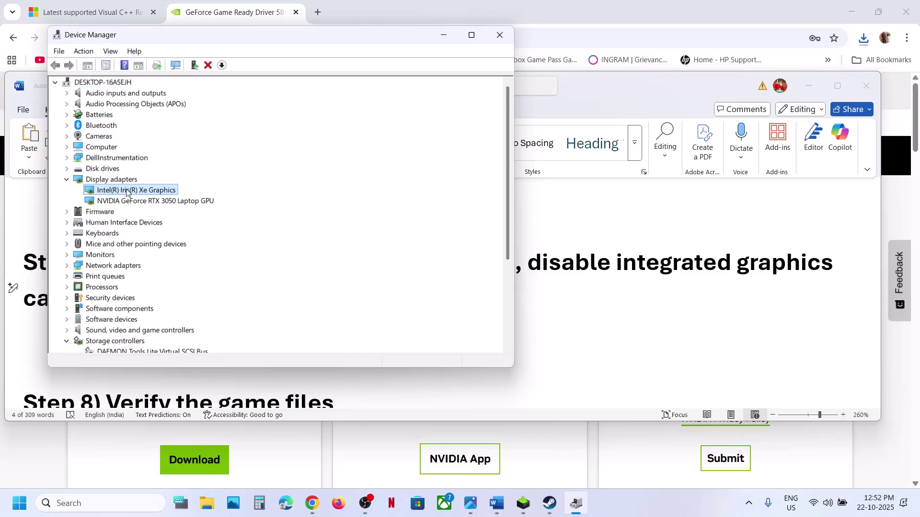
right_click(127, 193)
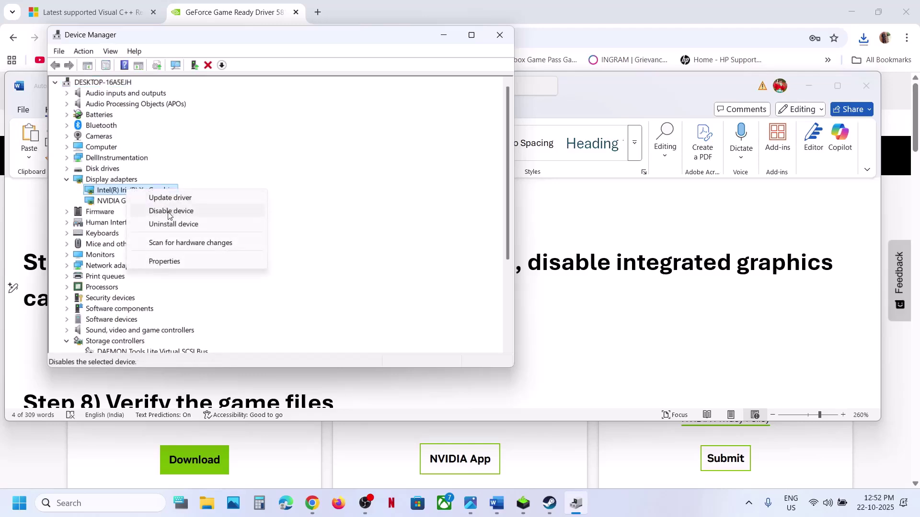
click(547, 511)
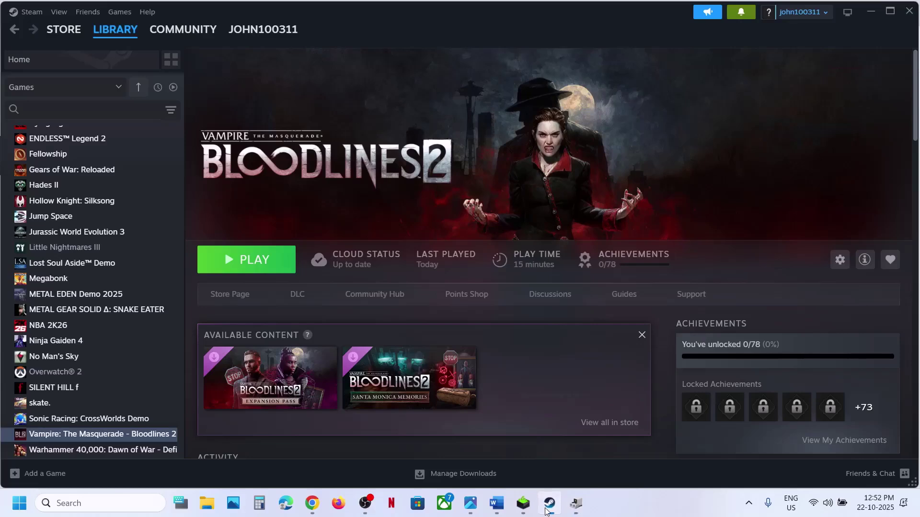
click(546, 511)
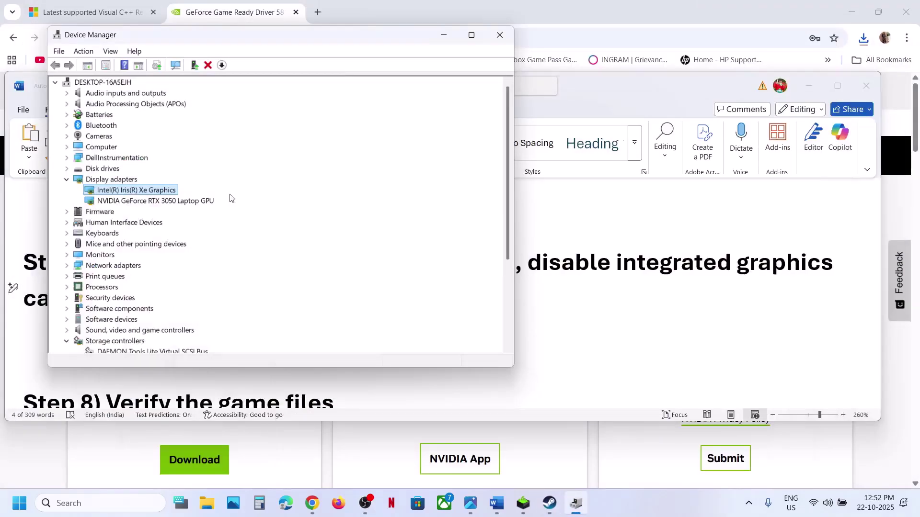
right_click(133, 193)
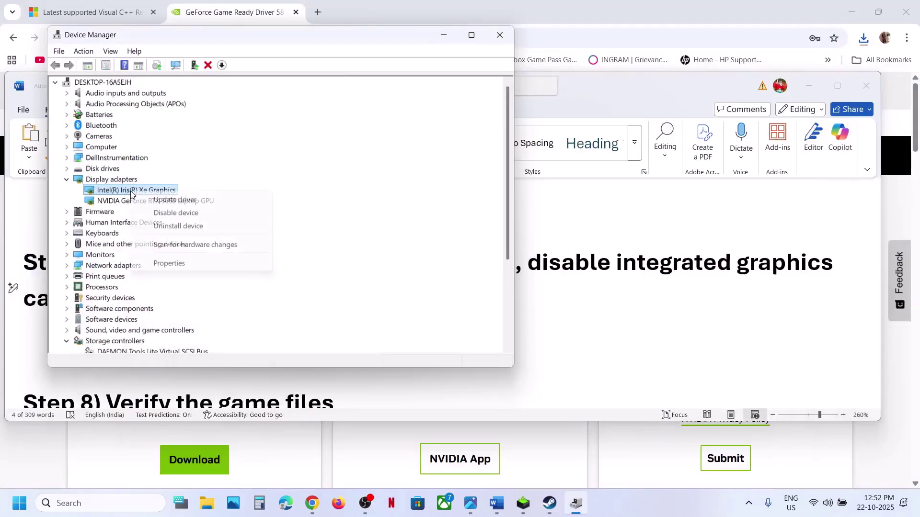
click(308, 177)
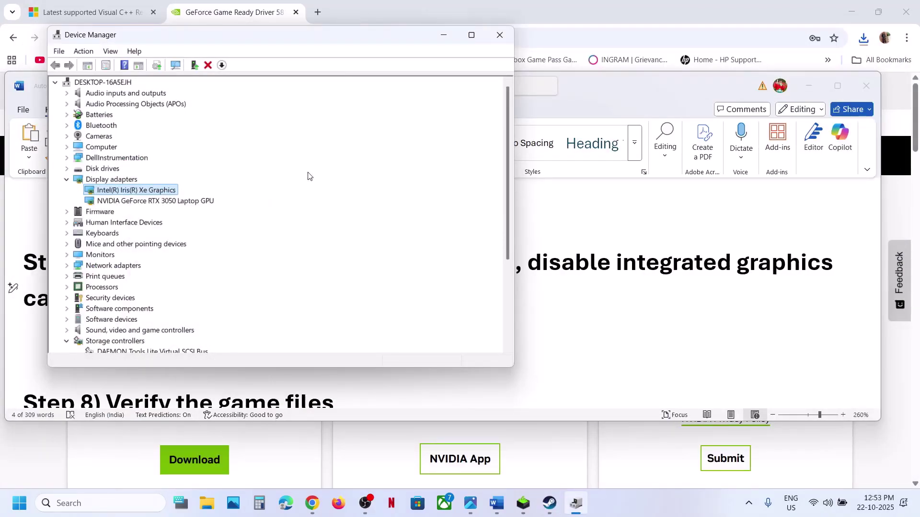
click(500, 34)
Verify the integrity of Bloodlines 2's game files from its Installed Files properties.
scroll(271, 313, down, 3)
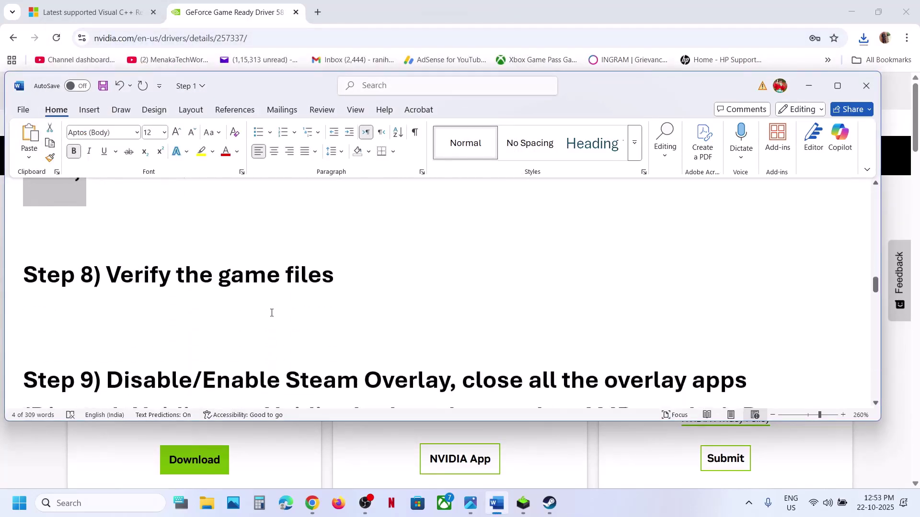
drag(107, 278, 334, 280)
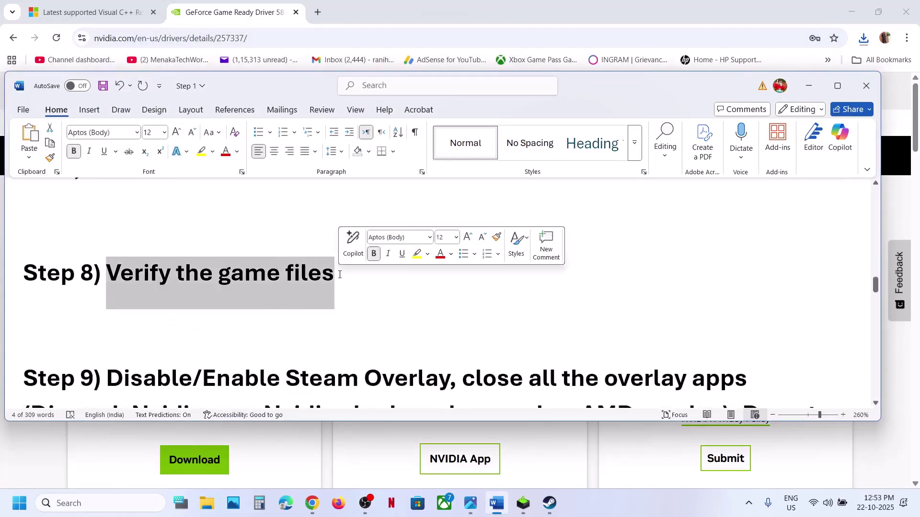
click(549, 503)
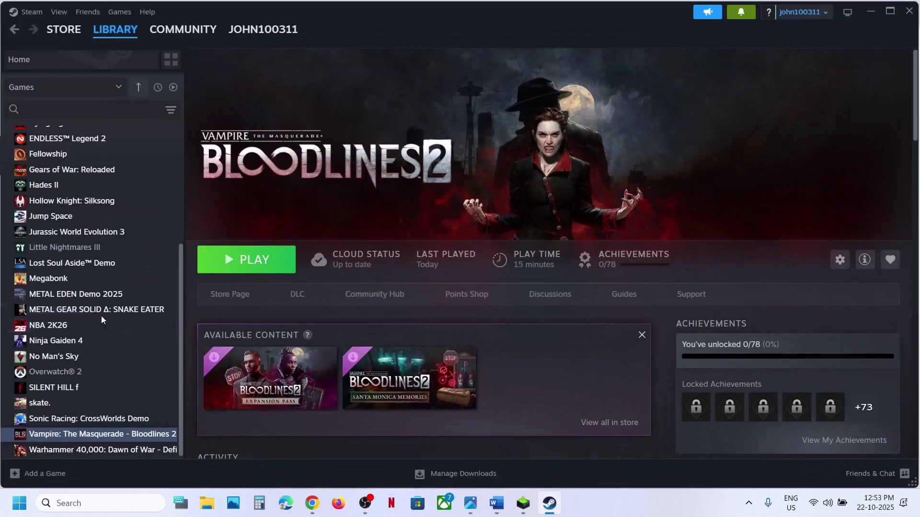
right_click(75, 433)
click(107, 418)
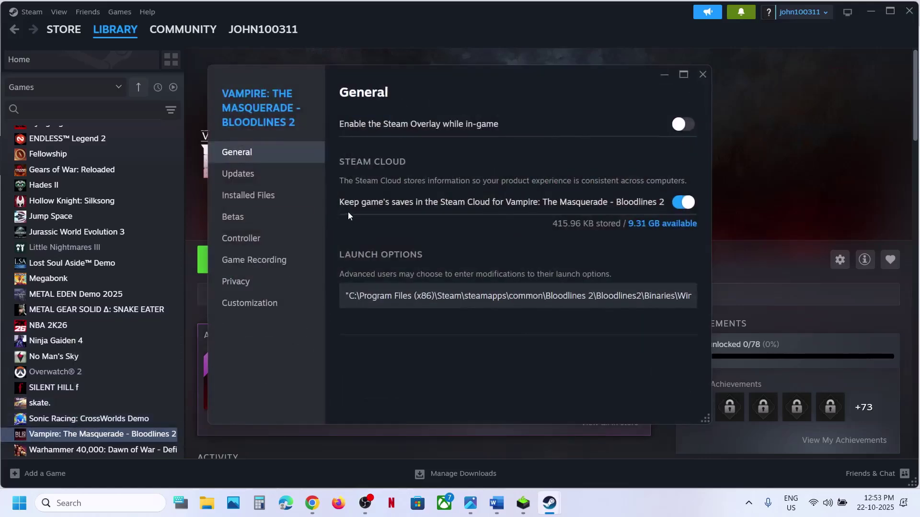
click(282, 197)
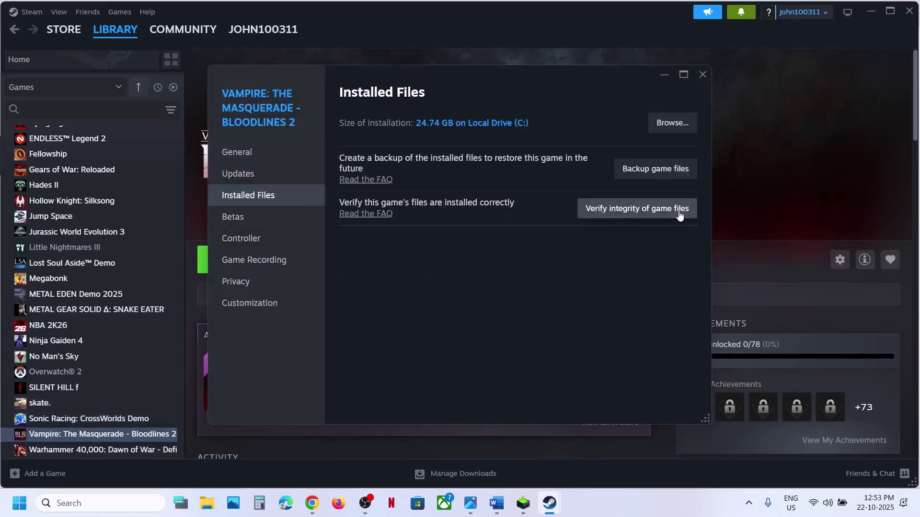
click(632, 216)
click(700, 76)
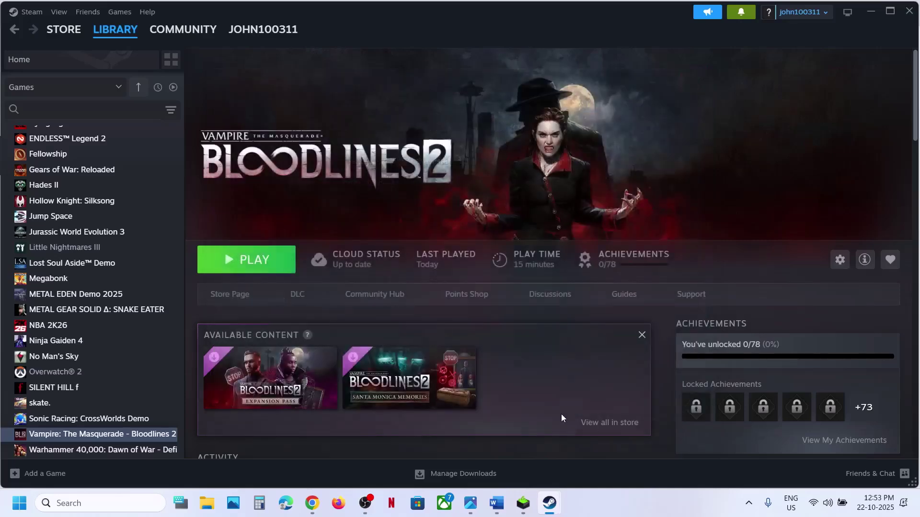
click(497, 503)
Toggle Bloodlines 2's in-game Steam Overlay on and off twice, leaving it disabled.
scroll(317, 354, down, 3)
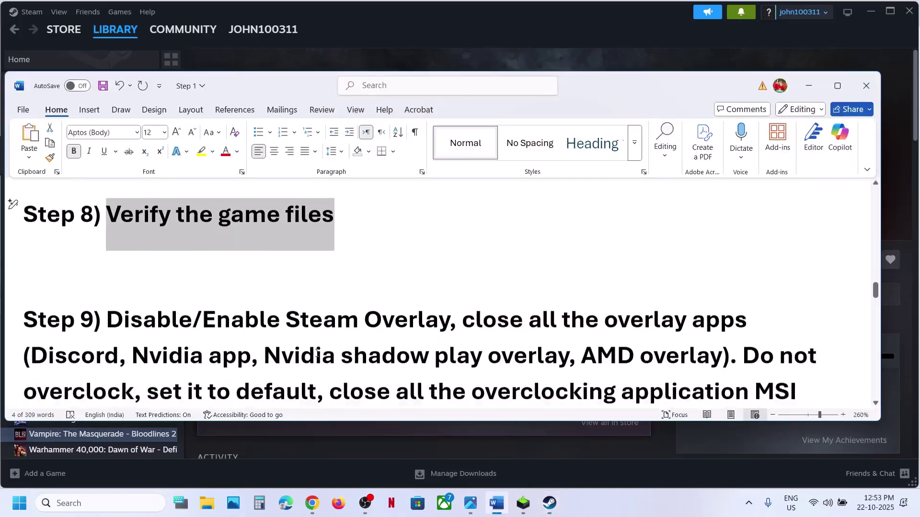
click(446, 65)
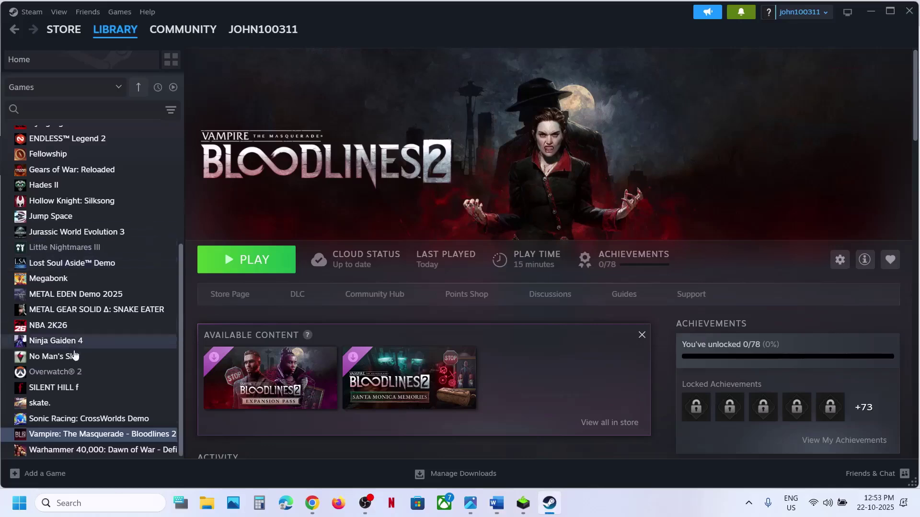
right_click(56, 435)
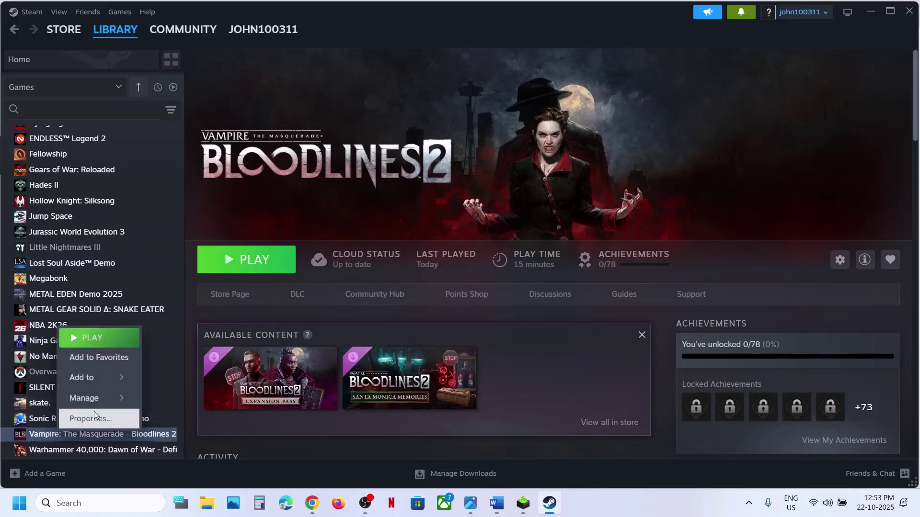
click(91, 418)
click(685, 126)
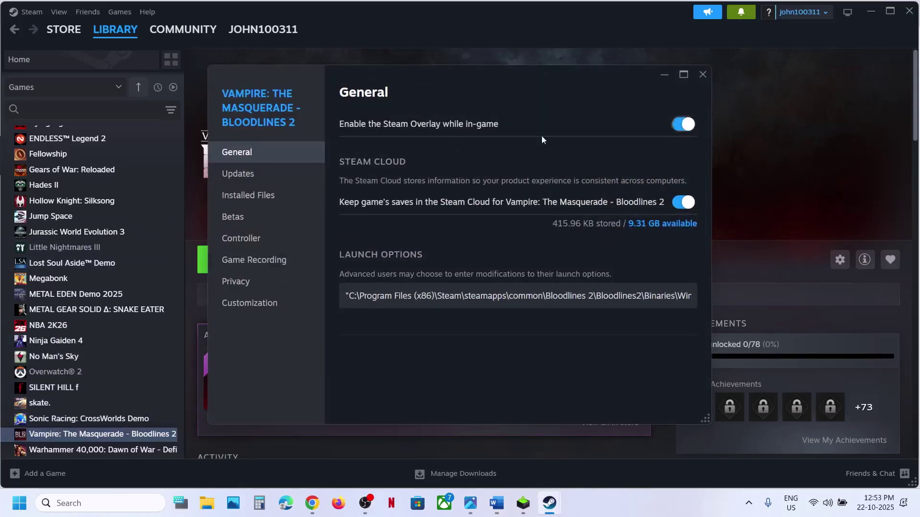
click(680, 127)
click(693, 131)
click(675, 127)
click(702, 75)
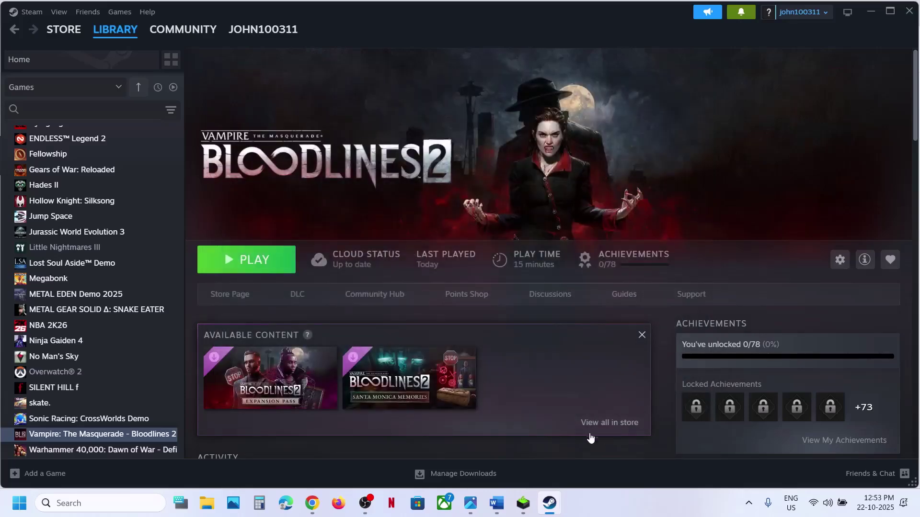
Highlight Step 9's advice on closing overlay apps like Nvidia app and avoiding overclocking.
click(497, 503)
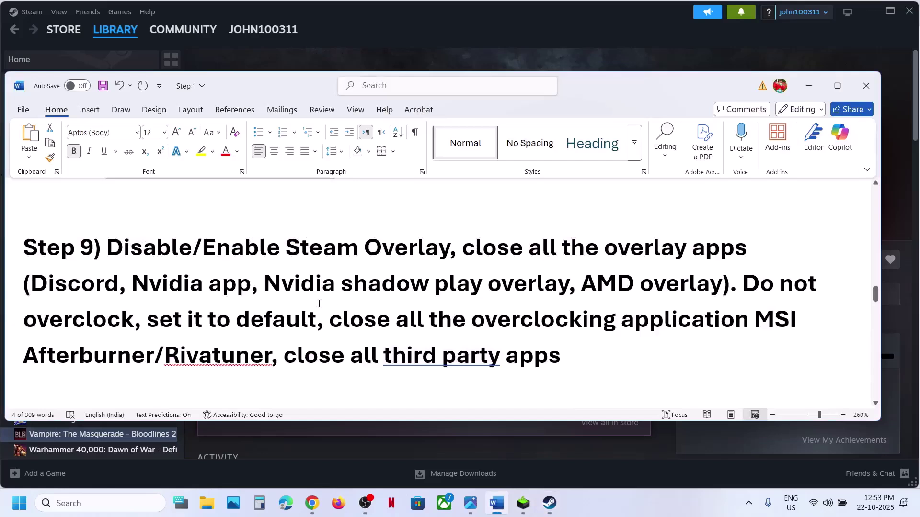
drag(490, 242, 750, 248)
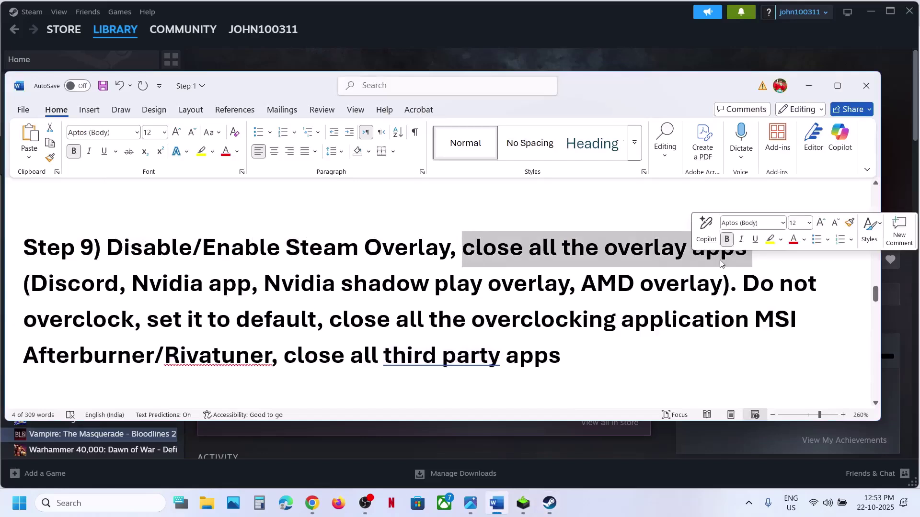
drag(37, 286, 244, 287)
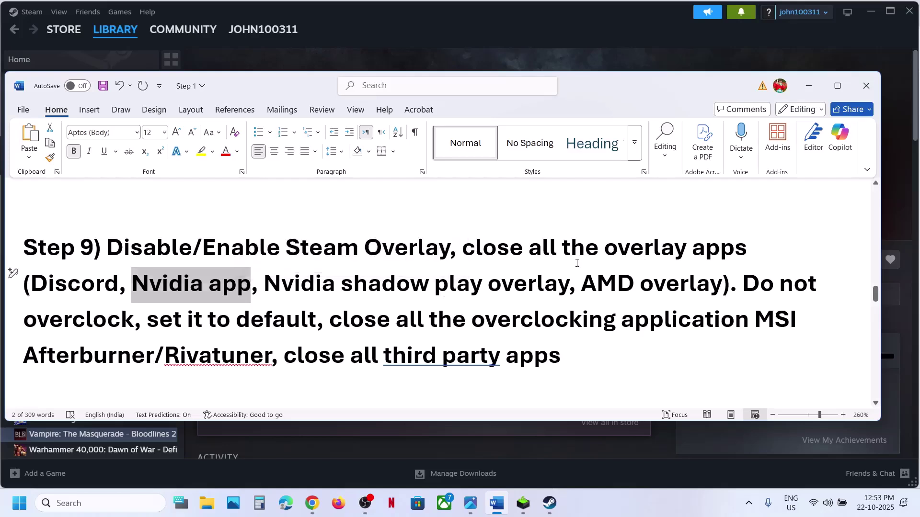
drag(546, 251, 223, 287)
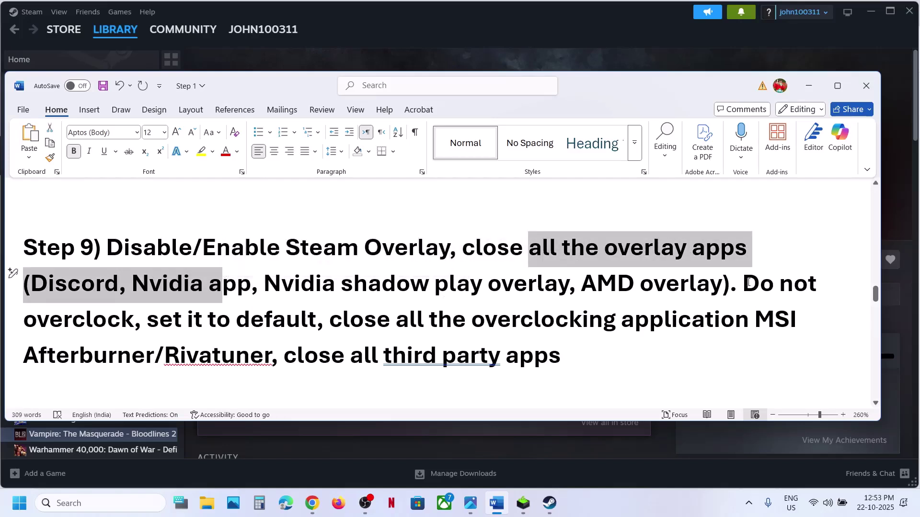
drag(743, 284, 667, 330)
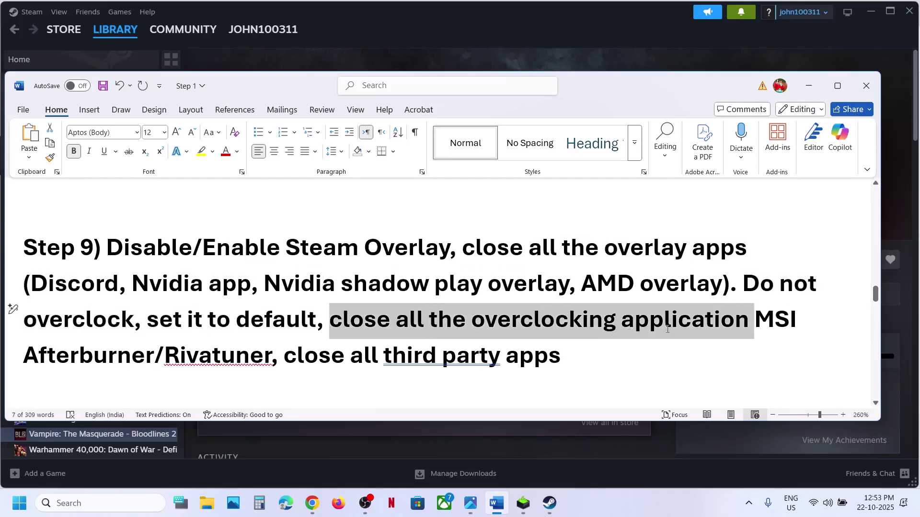
drag(758, 326, 562, 359)
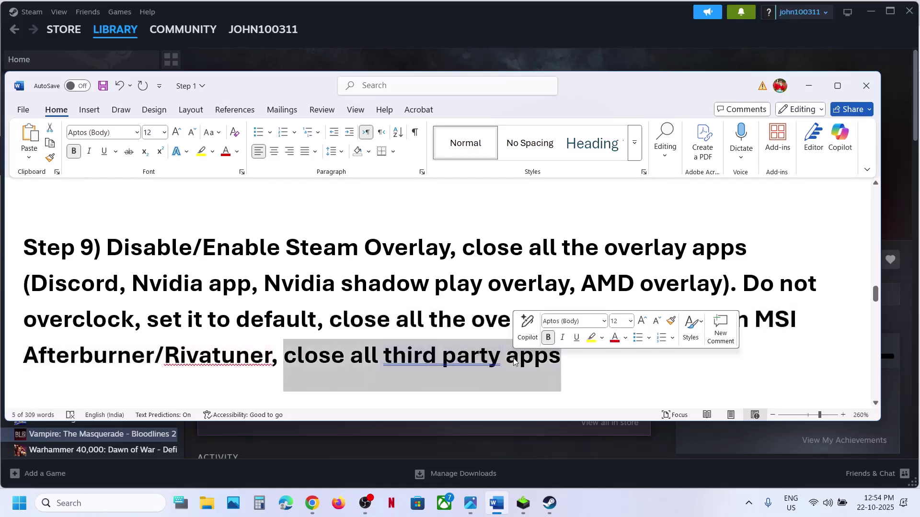
Check the hidden system tray apps, then highlight Intel Driver & Support Assistant in Step 10.
key(alt+Tab)
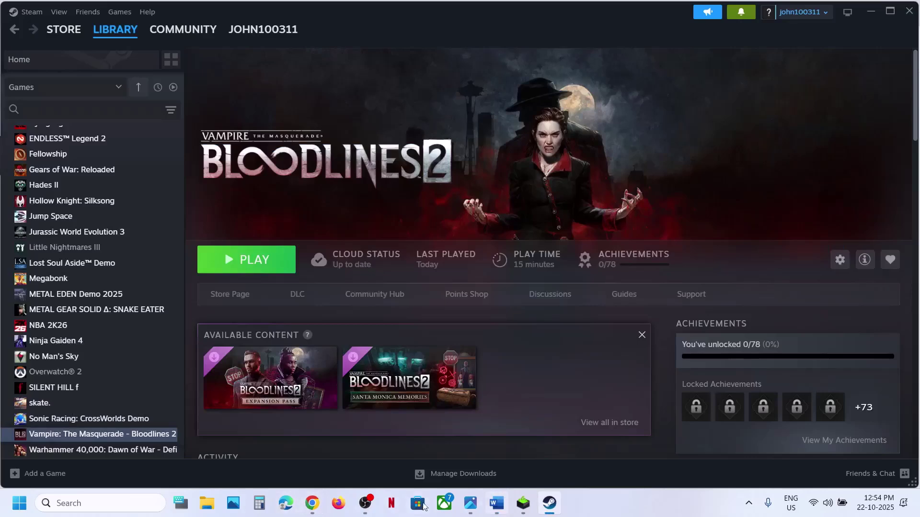
click(749, 502)
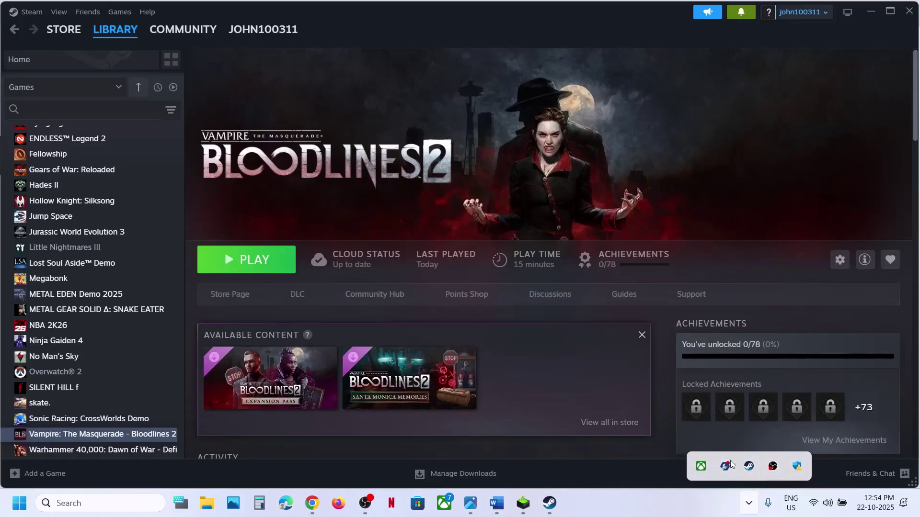
click(497, 503)
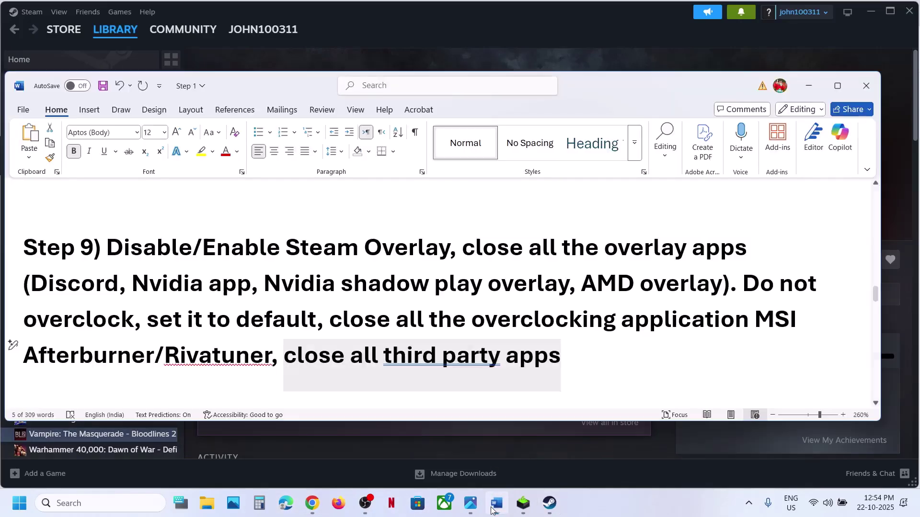
scroll(349, 329, down, 3)
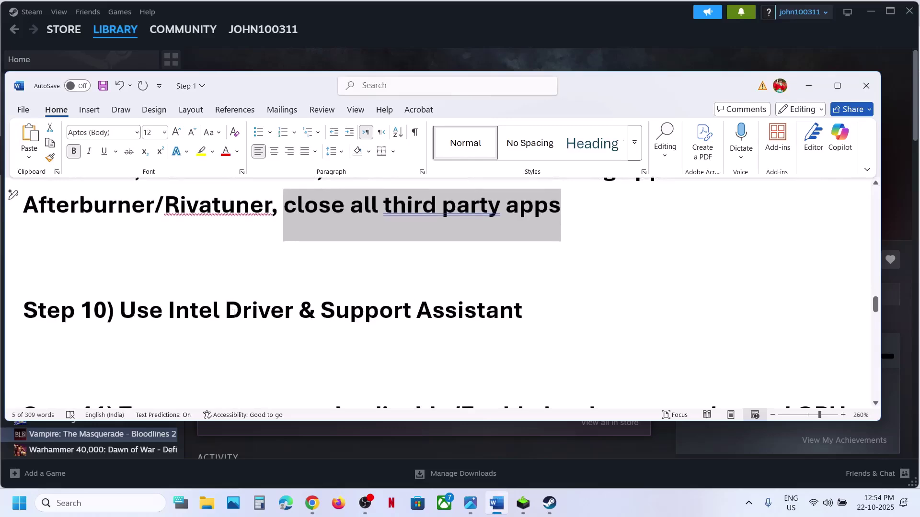
drag(171, 311, 583, 308)
key(ctrl+c)
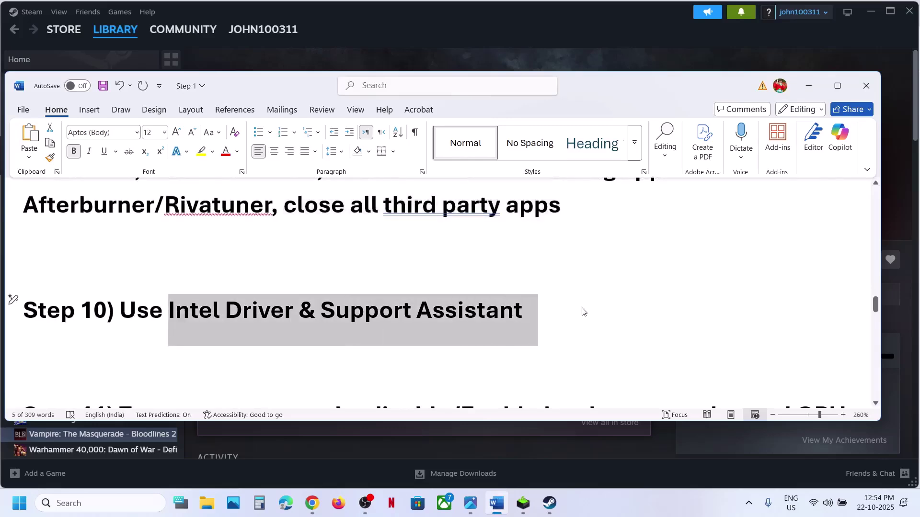
click(312, 503)
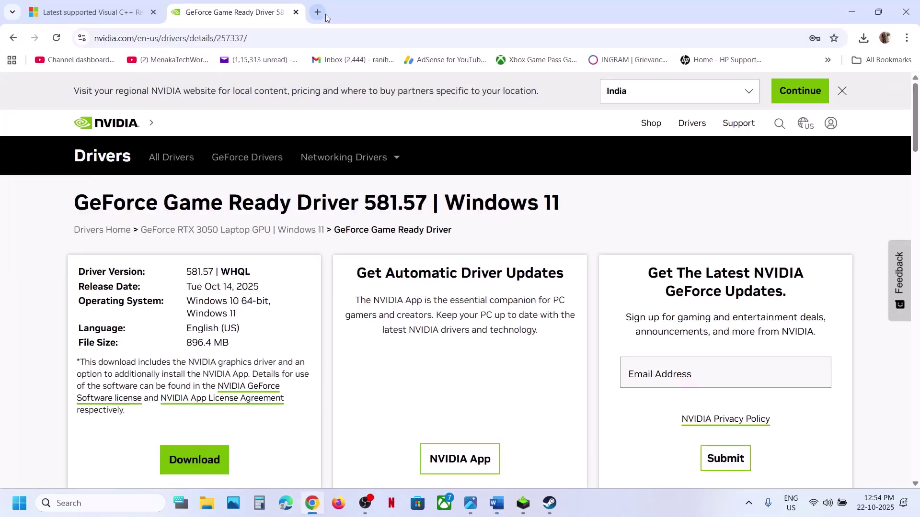
Search for Intel Driver & Support Assistant in a new tab and open the official page.
click(325, 17)
key(ctrl+v)
key(Return)
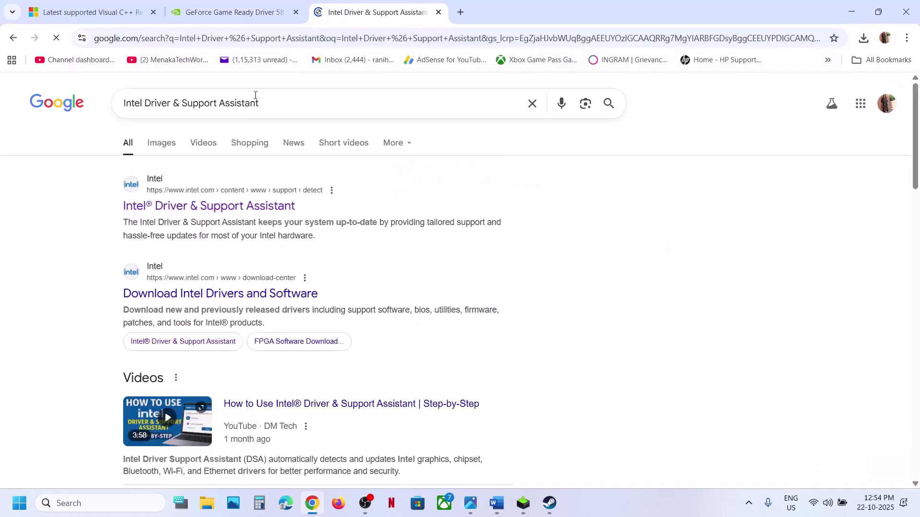
click(211, 206)
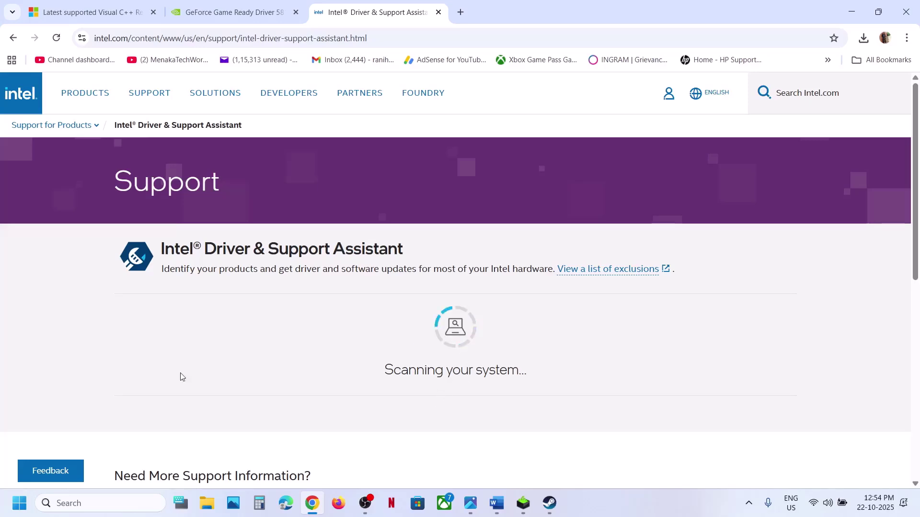
Show the Start menu's lock, sleep and restart choices, then bring up the Power Saver image.
key(super)
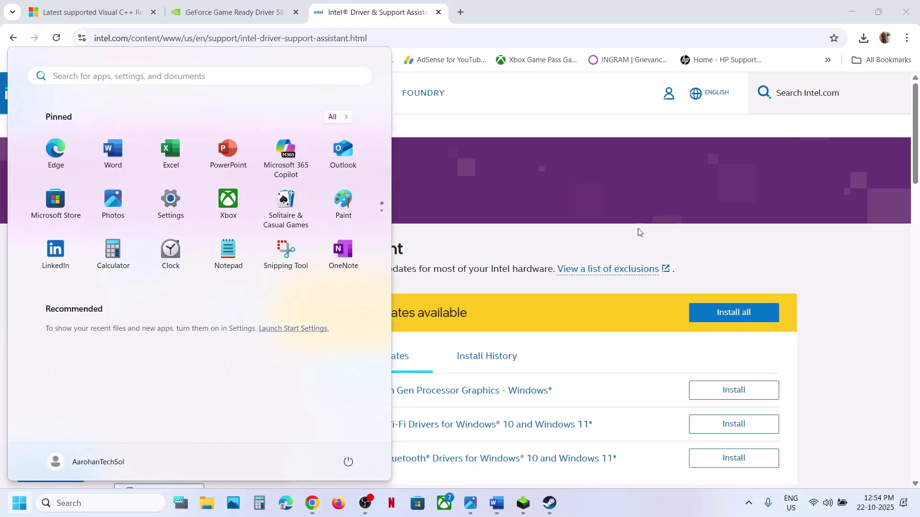
click(640, 232)
scroll(688, 375, down, 1)
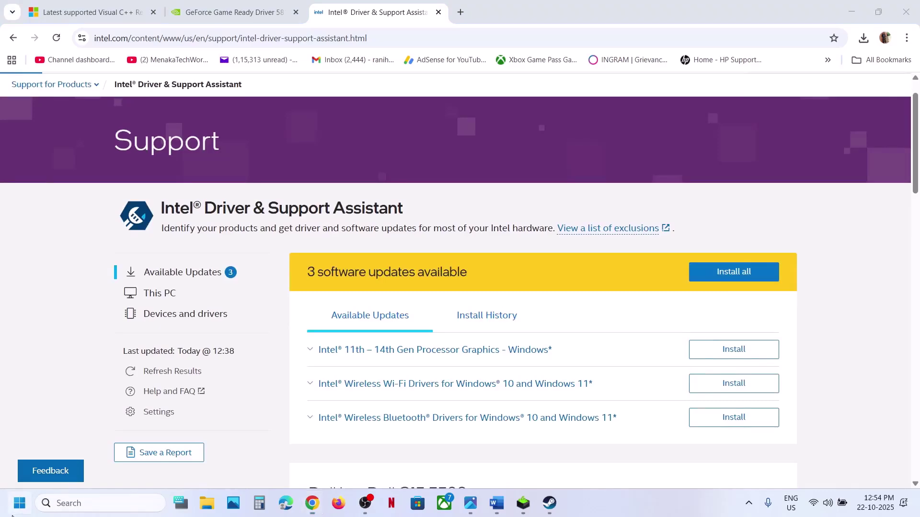
key(super)
click(348, 462)
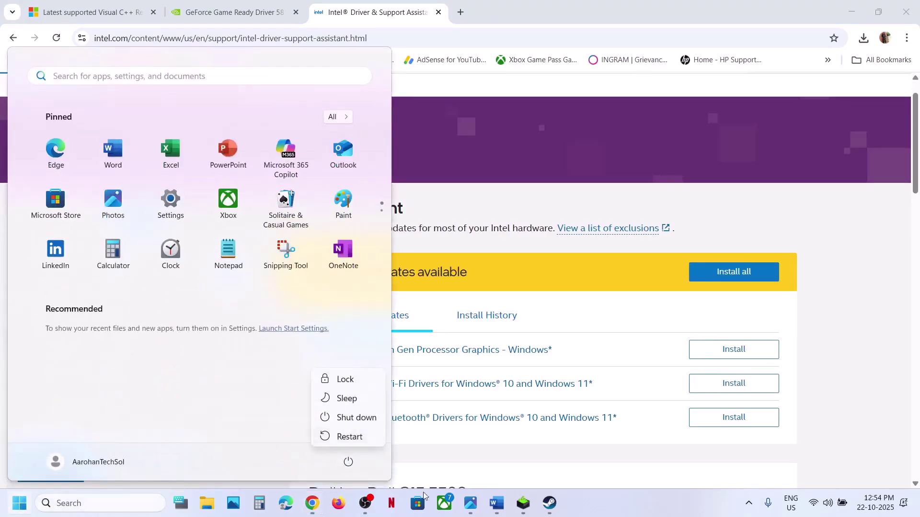
click(479, 507)
Scroll the Word notes and launch Control Panel through a 'control' search.
click(495, 507)
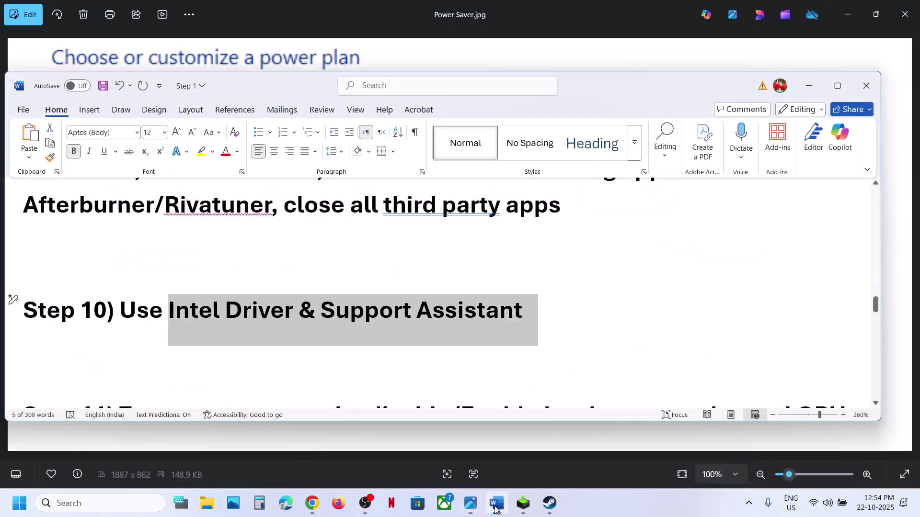
scroll(329, 286, down, 3)
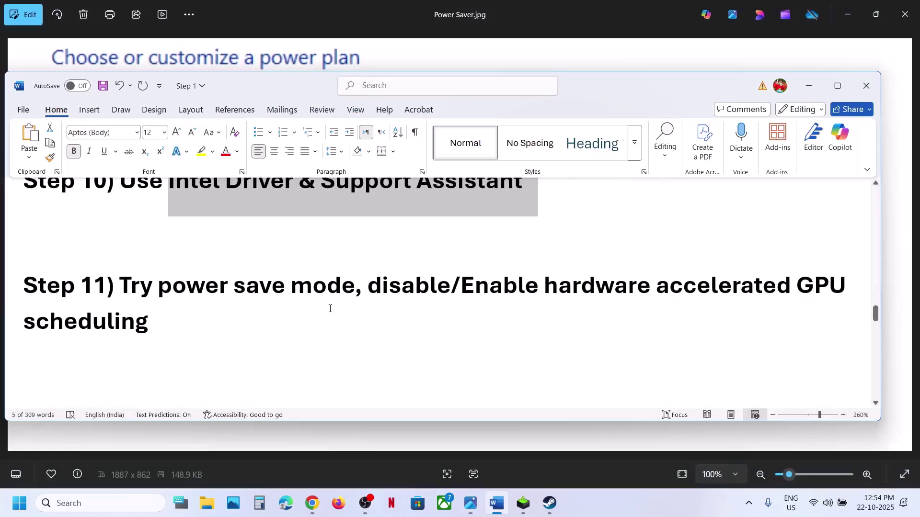
click(72, 503)
text(co)
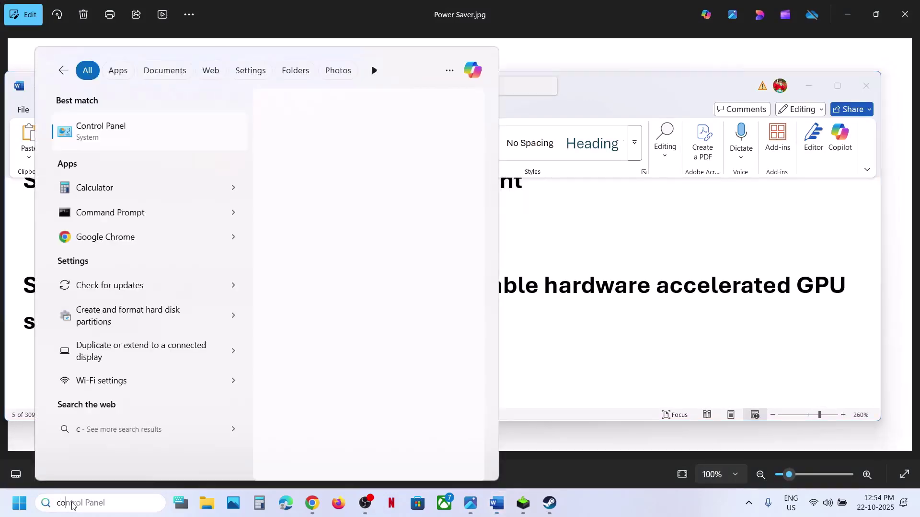
text(ntrol)
key(Return)
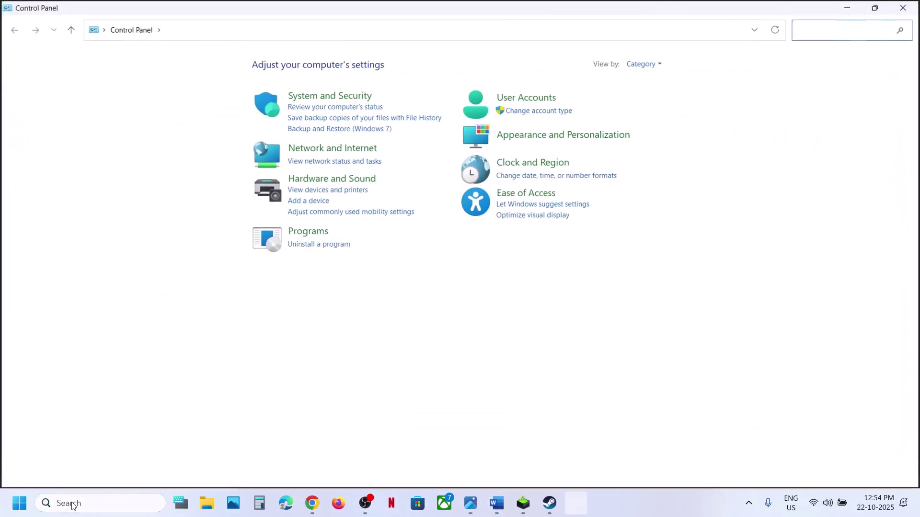
Review Power Options under Hardware and Sound against the Power Saver image, then close both.
click(323, 180)
click(198, 162)
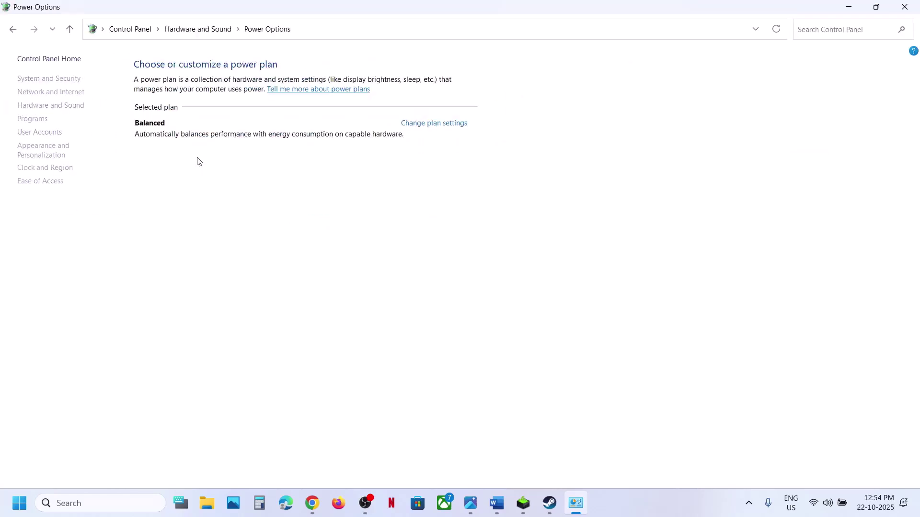
click(471, 504)
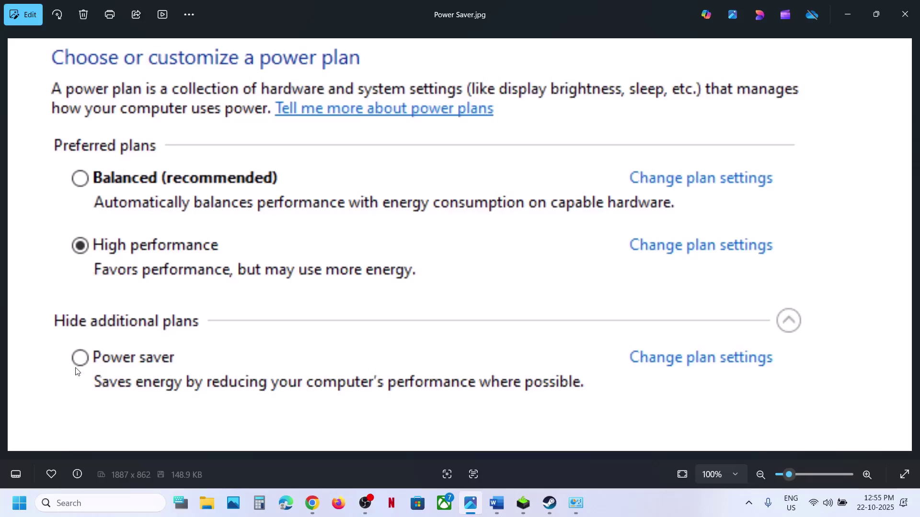
click(905, 14)
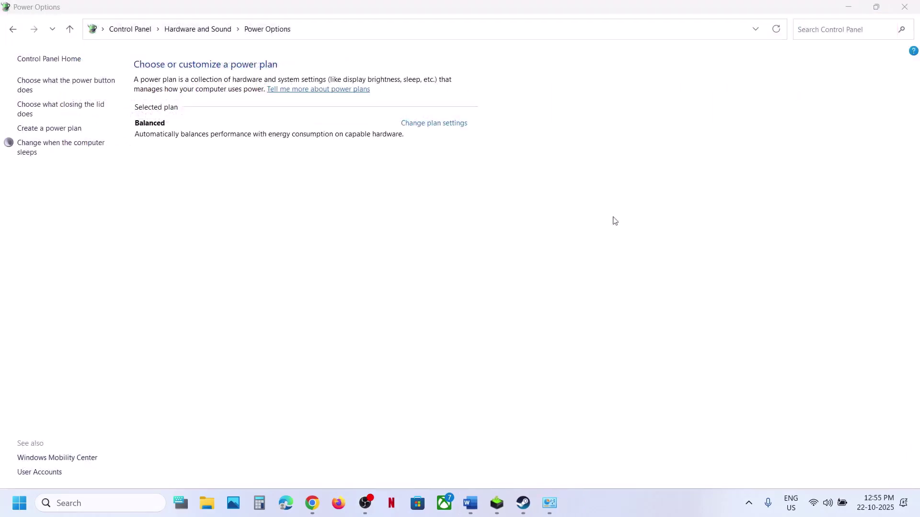
click(905, 6)
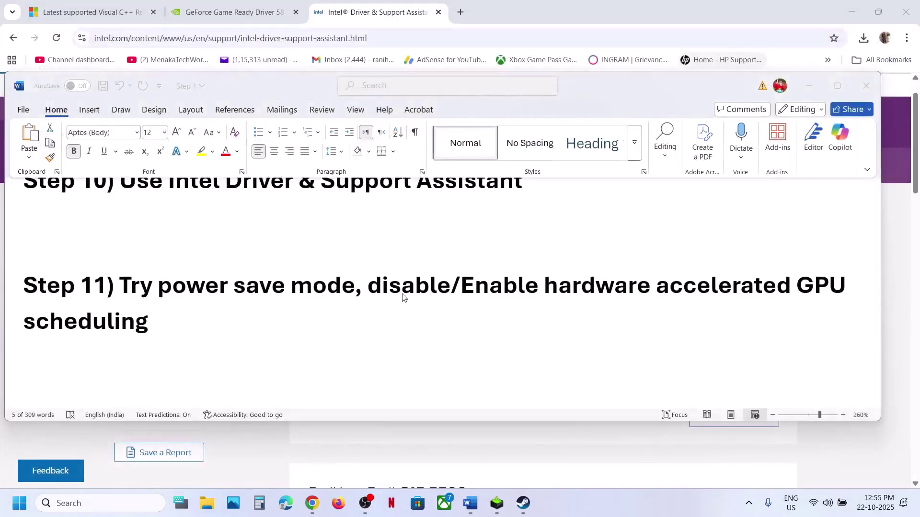
Open Graphics settings via a 'graphics settings' search and expand Advanced graphics settings.
drag(371, 287, 146, 328)
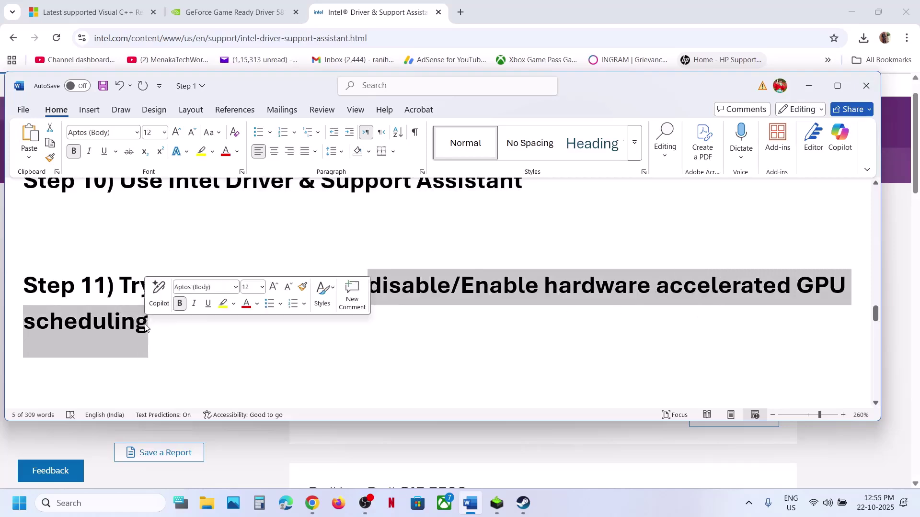
click(81, 503)
text(graph)
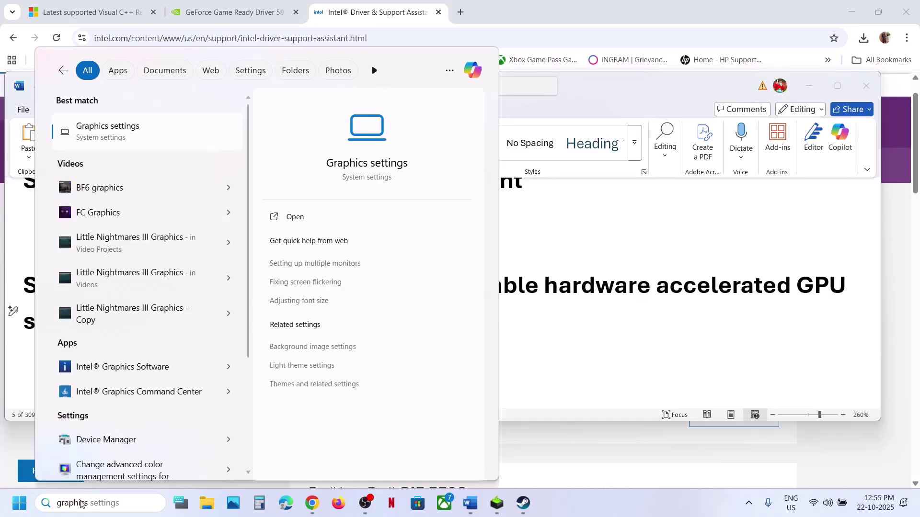
text(ics settings)
key(Return)
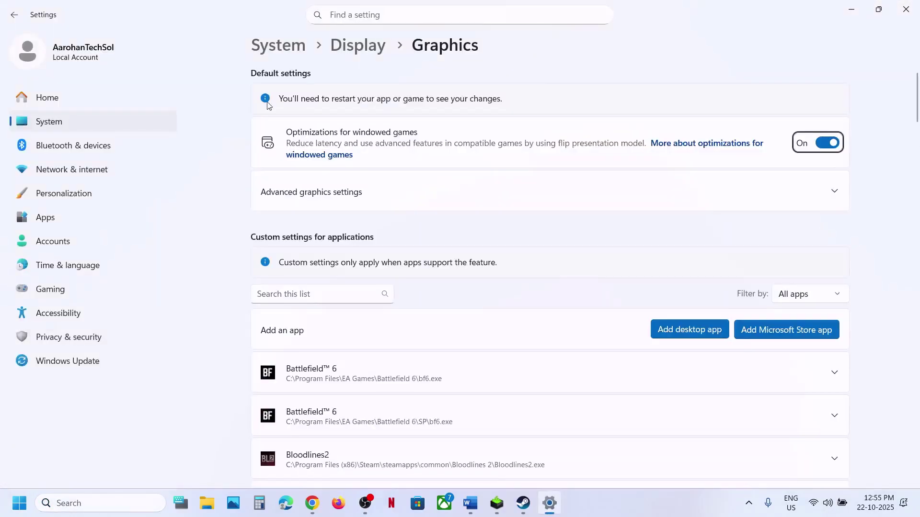
scroll(388, 258, down, 1)
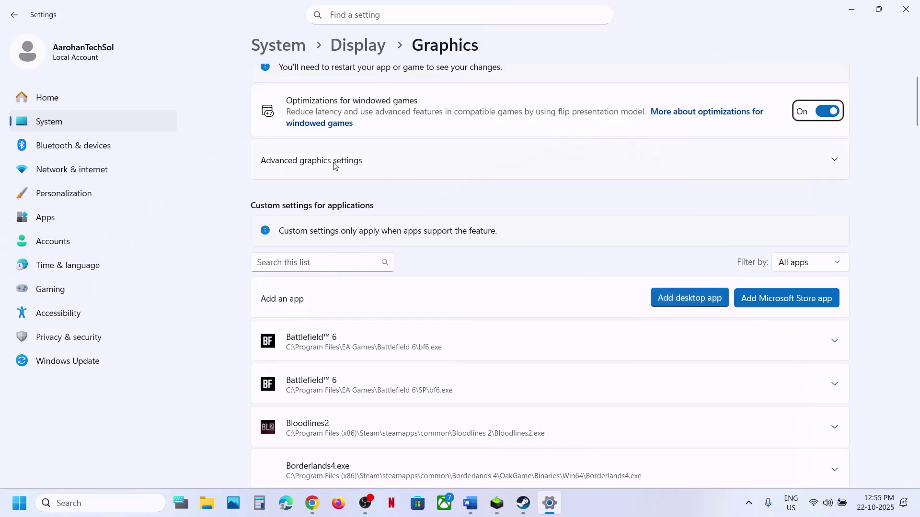
click(367, 170)
Switch Hardware-accelerated GPU scheduling off, leaving it disabled after toggling it back once.
click(810, 198)
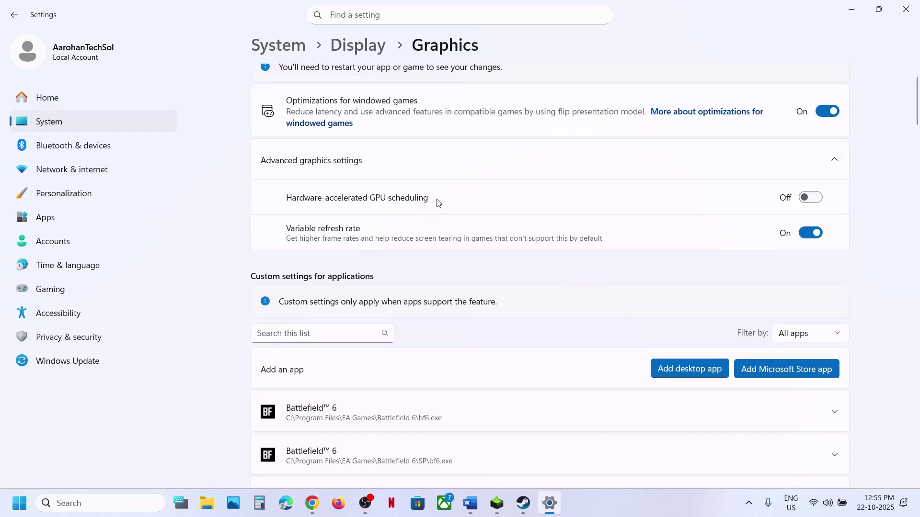
click(815, 196)
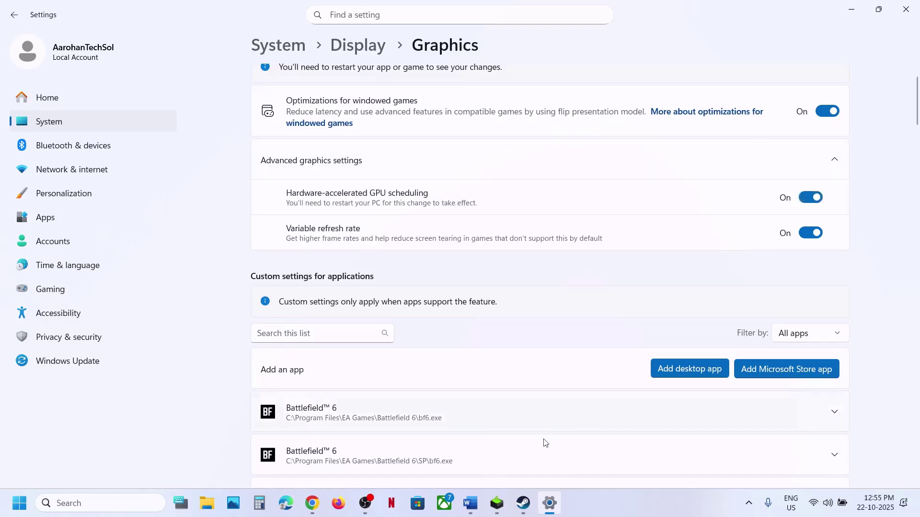
click(523, 503)
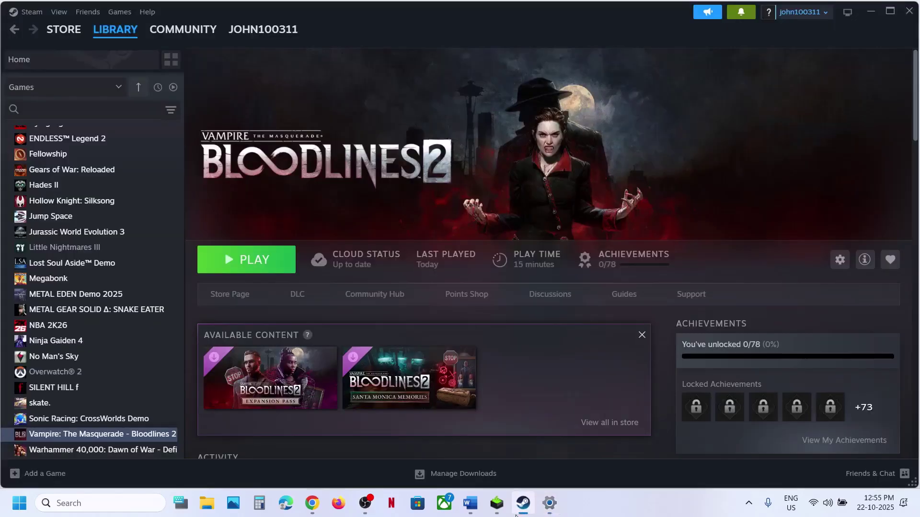
click(522, 509)
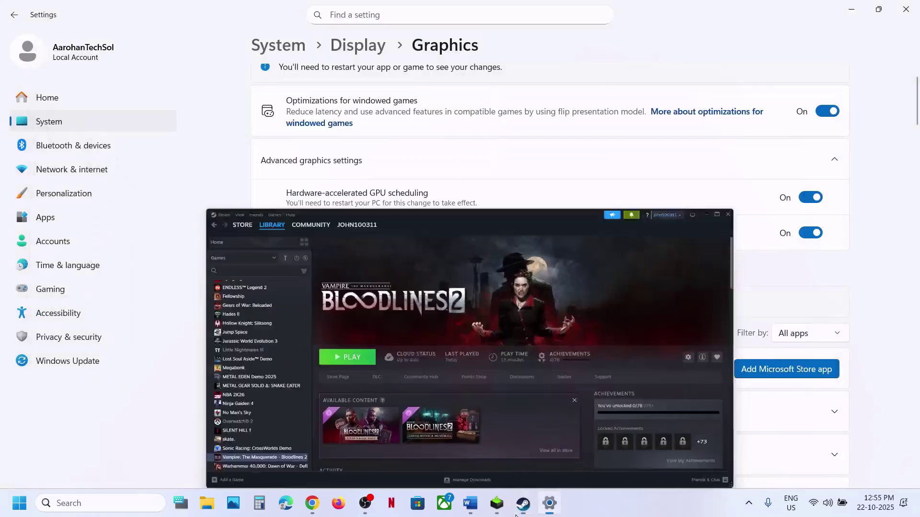
click(810, 197)
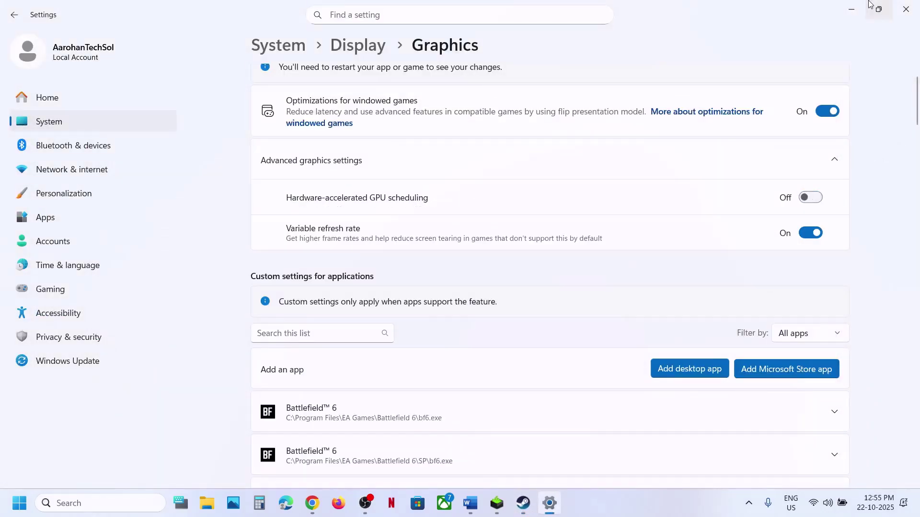
Return to the Word notes and highlight 'monitor refresh' in Step 12.
click(851, 9)
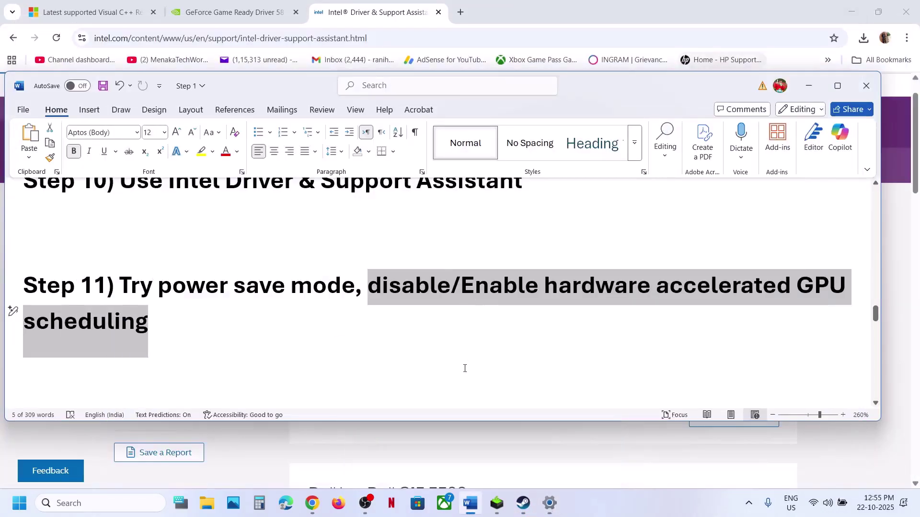
scroll(425, 337, down, 3)
scroll(425, 336, up, 1)
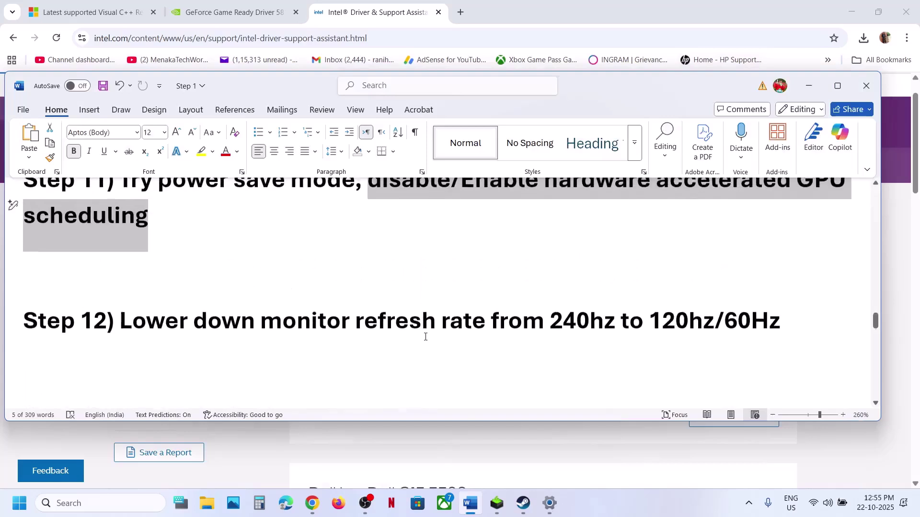
drag(299, 331, 438, 330)
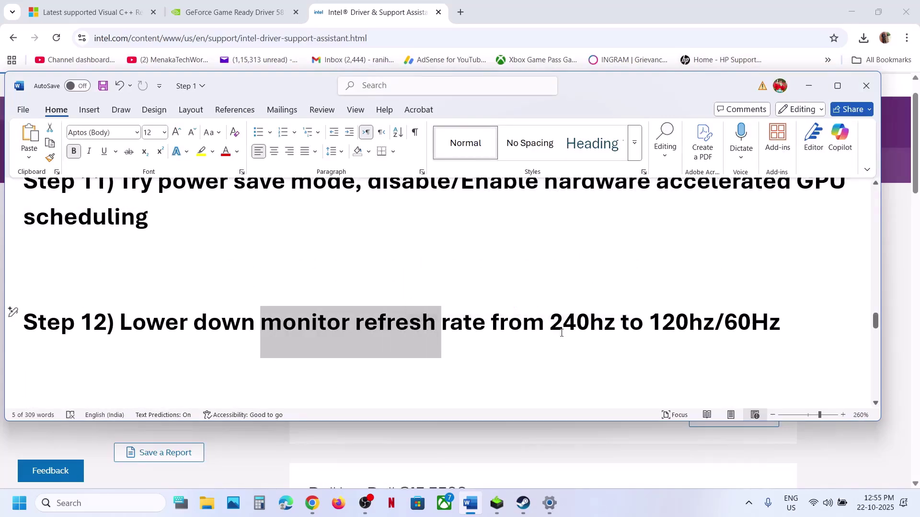